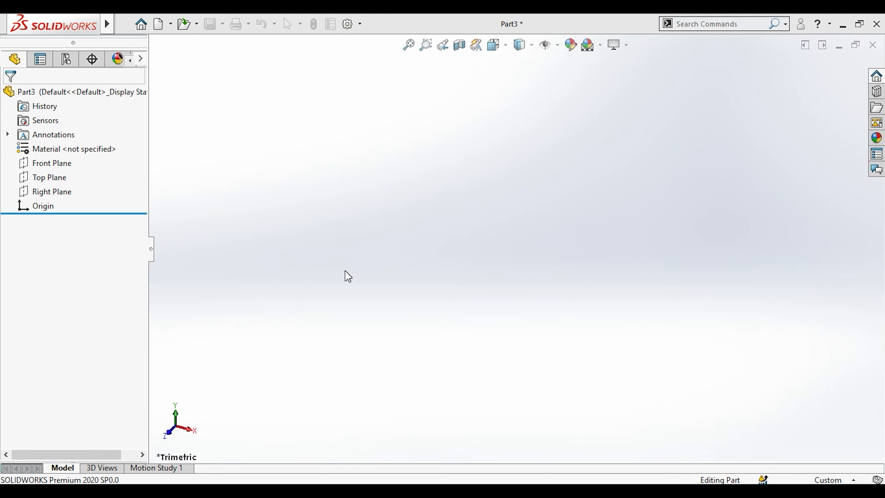
Step: Start a sketch on the Front Plane and draw a horizontal line about 97 mm long below the origin
{"action": "left_click", "coordinate": [52, 233]}
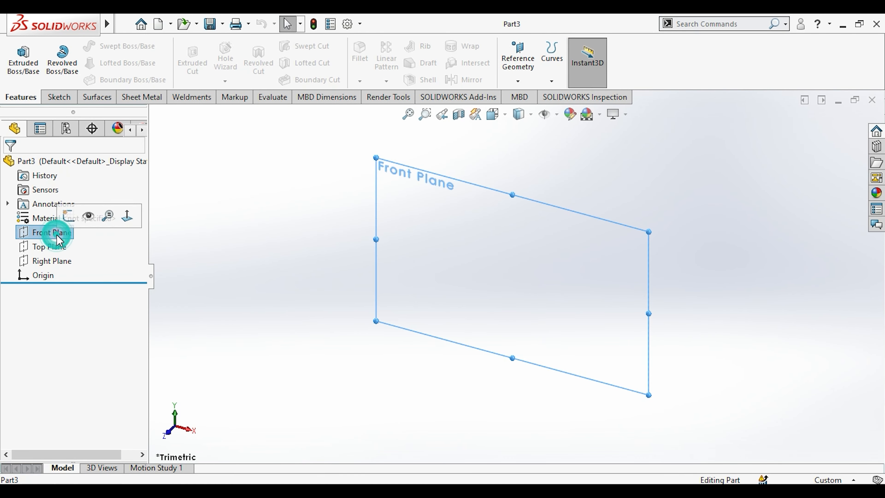
{"action": "left_click", "coordinate": [73, 218]}
{"action": "left_click", "coordinate": [98, 45]}
{"action": "left_click", "coordinate": [100, 62]}
{"action": "mouse_move", "coordinate": [431, 322]}
{"action": "left_mouse_down"}
{"action": "mouse_move", "coordinate": [602, 336]}
{"action": "mouse_move", "coordinate": [587, 321]}
{"action": "left_mouse_up"}
{"action": "key", "text": "Escape"}
Step: Add a midpoint relation between the horizontal line and the origin
{"action": "left_click", "coordinate": [570, 323]}
{"action": "left_click", "coordinate": [496, 279]}
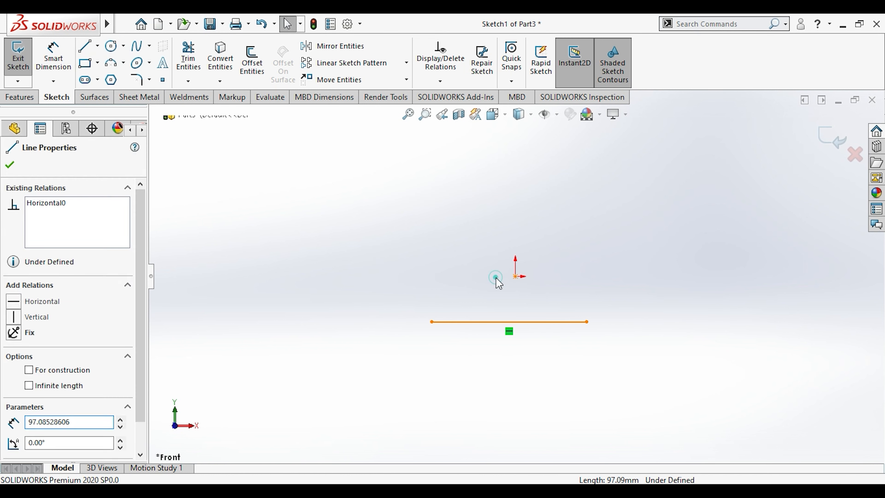
{"action": "left_click", "coordinate": [529, 323]}
{"action": "left_click", "coordinate": [515, 276], "text": "ctrl"}
{"action": "left_click", "coordinate": [567, 268]}
{"action": "left_click", "coordinate": [558, 333]}
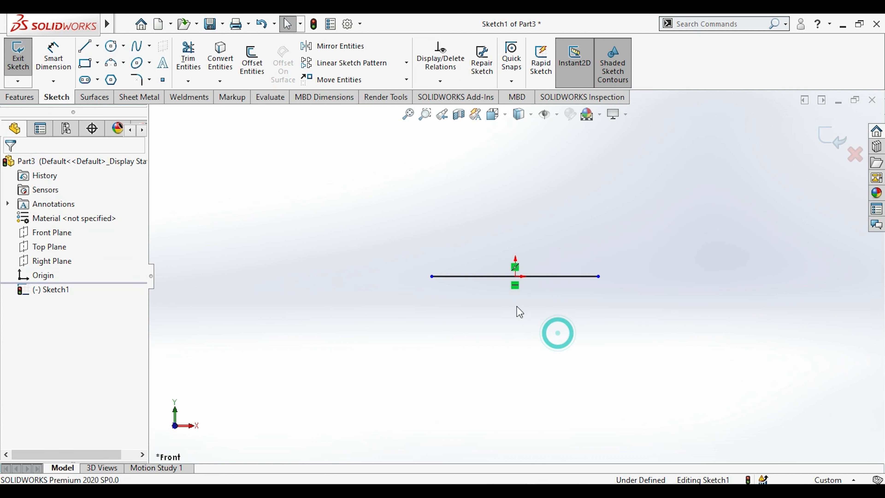
Step: Dimension the horizontal base line's length at 51 mm
{"action": "scroll", "coordinate": [533, 223], "scroll_direction": "down", "scroll_amount": 3}
{"action": "left_click", "coordinate": [53, 60]}
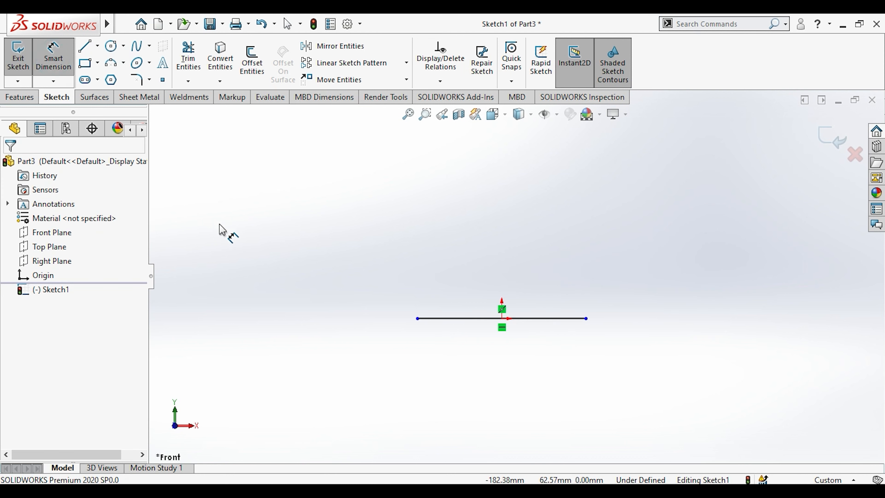
{"action": "left_click", "coordinate": [450, 318]}
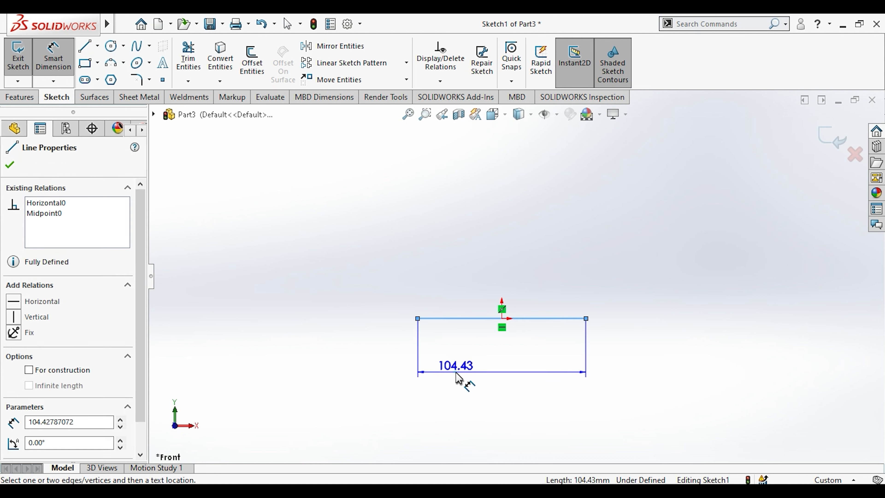
{"action": "left_click", "coordinate": [460, 380]}
{"action": "right_click", "coordinate": [457, 372]}
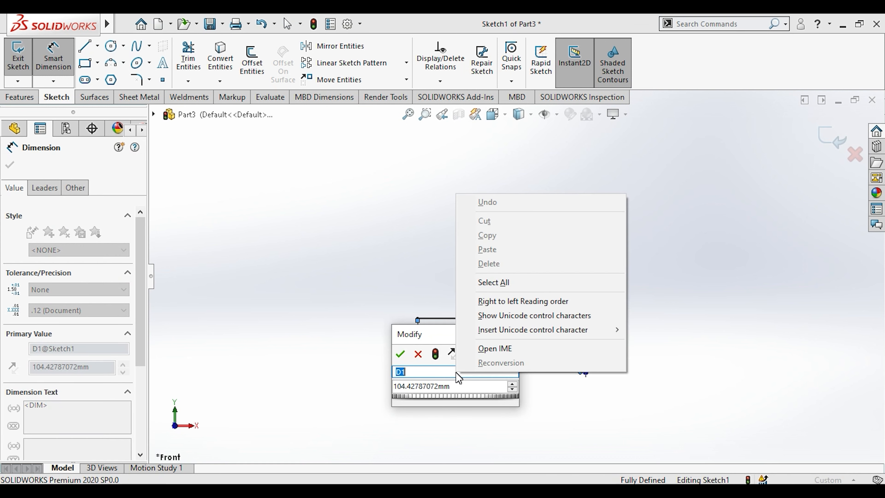
{"action": "left_click", "coordinate": [441, 387]}
{"action": "double_click", "coordinate": [442, 390]}
{"action": "type", "text": "51"}
{"action": "key", "text": "Return"}
{"action": "key", "text": "Escape"}
Step: Sketch a vertical line about 16 mm long upward from the base line's right endpoint
{"action": "scroll", "coordinate": [459, 286], "scroll_direction": "up", "scroll_amount": 1}
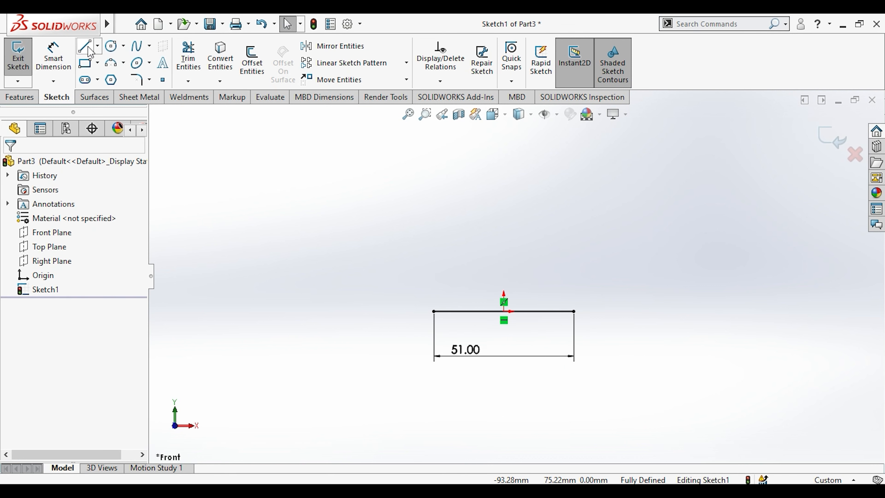
{"action": "left_click", "coordinate": [576, 311]}
{"action": "left_click", "coordinate": [574, 268]}
{"action": "key", "text": "Escape"}
Step: Dimension the vertical line's height at 8 mm
{"action": "left_click", "coordinate": [61, 58]}
{"action": "left_click", "coordinate": [572, 280]}
{"action": "left_click", "coordinate": [603, 286]}
{"action": "type", "text": "8"}
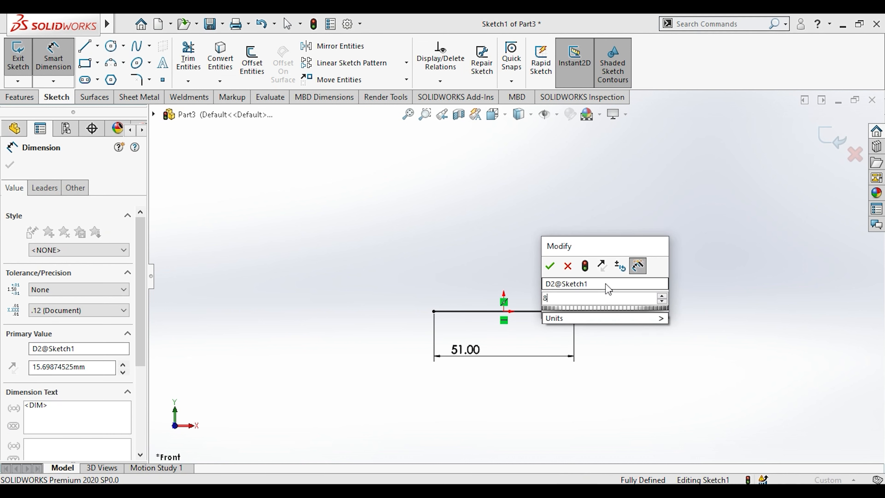
{"action": "key", "text": "Return"}
{"action": "key", "text": "Escape"}
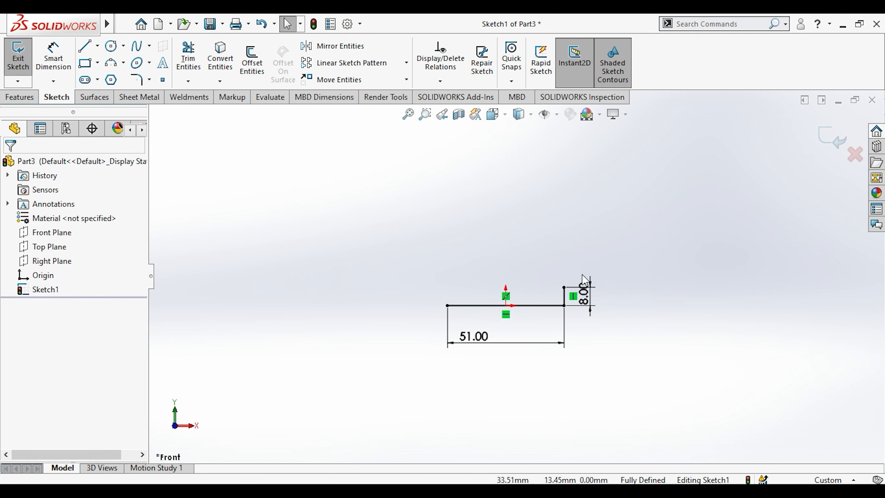
Step: Sketch a vertical line about 11 mm long from the base line's left endpoint, continuing into a long line slanting up and to the left
{"action": "left_click", "coordinate": [85, 46]}
{"action": "left_click", "coordinate": [447, 306]}
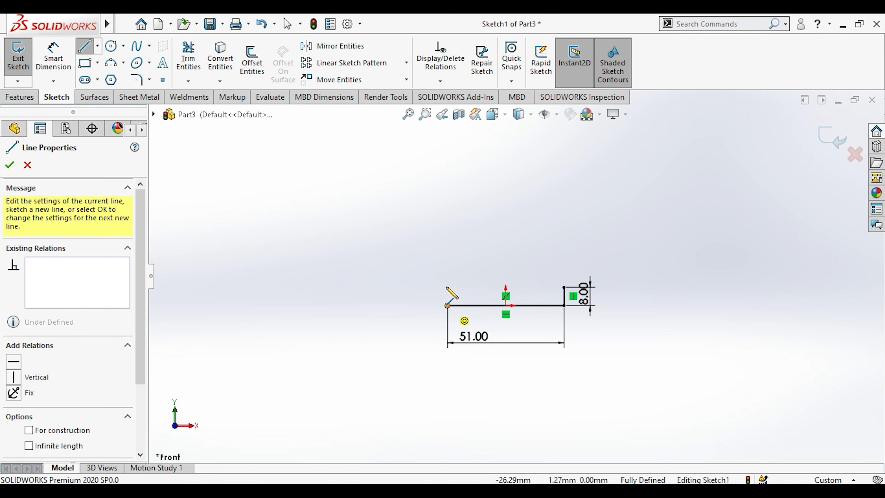
{"action": "left_click", "coordinate": [448, 280]}
{"action": "scroll", "coordinate": [374, 229], "scroll_direction": "up", "scroll_amount": 2}
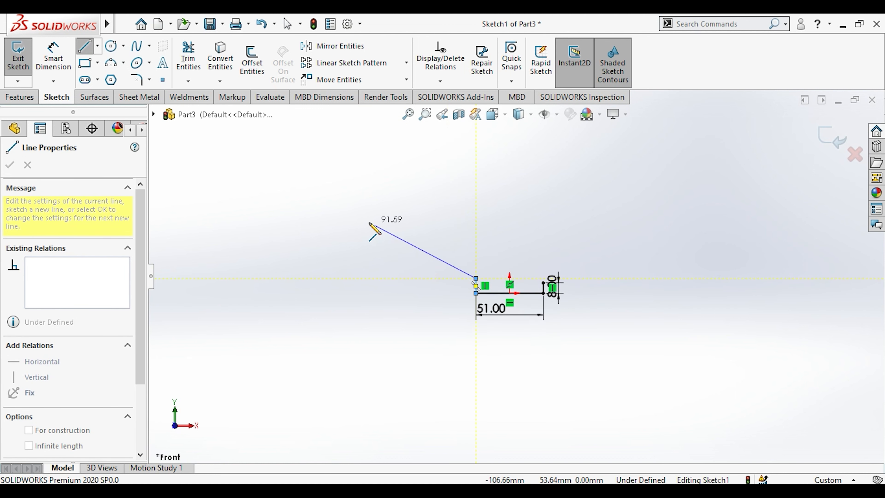
{"action": "left_click", "coordinate": [324, 184]}
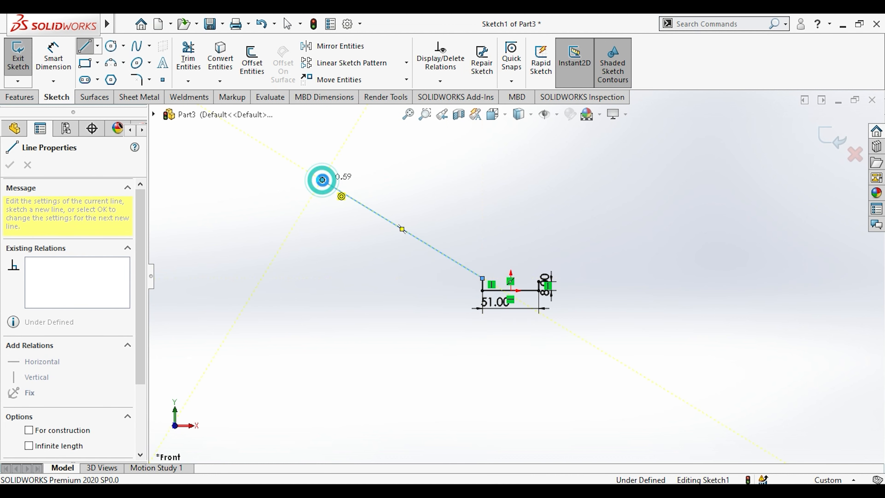
{"action": "key", "text": "Escape"}
Step: Add an equal relation between the two short vertical lines
{"action": "scroll", "coordinate": [504, 293], "scroll_direction": "up", "scroll_amount": 5}
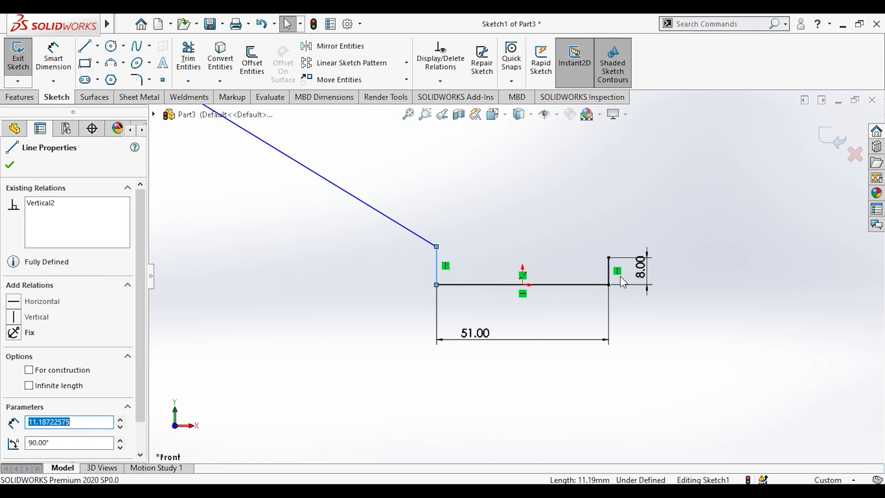
{"action": "left_click", "coordinate": [607, 278], "text": "ctrl"}
{"action": "left_click", "coordinate": [745, 213]}
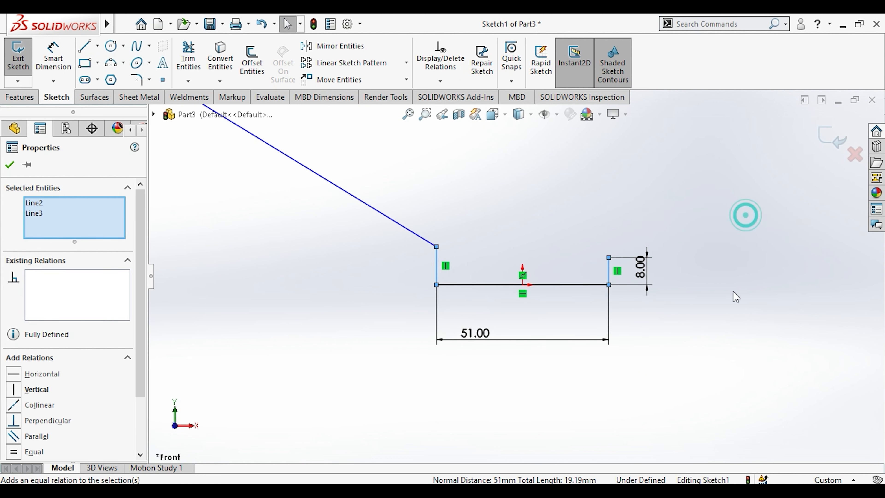
{"action": "left_click", "coordinate": [535, 261]}
{"action": "left_click", "coordinate": [18, 452]}
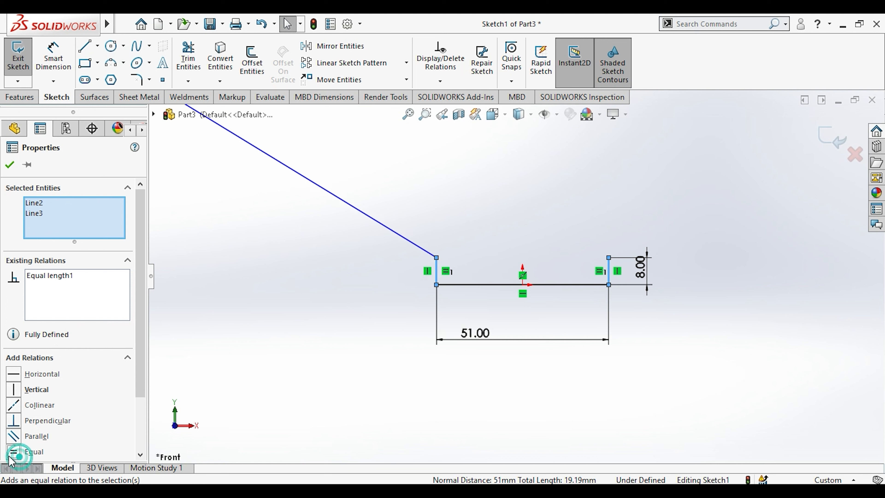
{"action": "left_click", "coordinate": [233, 380]}
Step: Dimension the angle between the slanted line and the horizontal base line at 50°
{"action": "scroll", "coordinate": [514, 279], "scroll_direction": "up", "scroll_amount": 3}
{"action": "scroll", "coordinate": [603, 307], "scroll_direction": "down", "scroll_amount": 4}
{"action": "scroll", "coordinate": [515, 279], "scroll_direction": "up", "scroll_amount": 2}
{"action": "left_click", "coordinate": [53, 56]}
{"action": "left_click", "coordinate": [387, 259]}
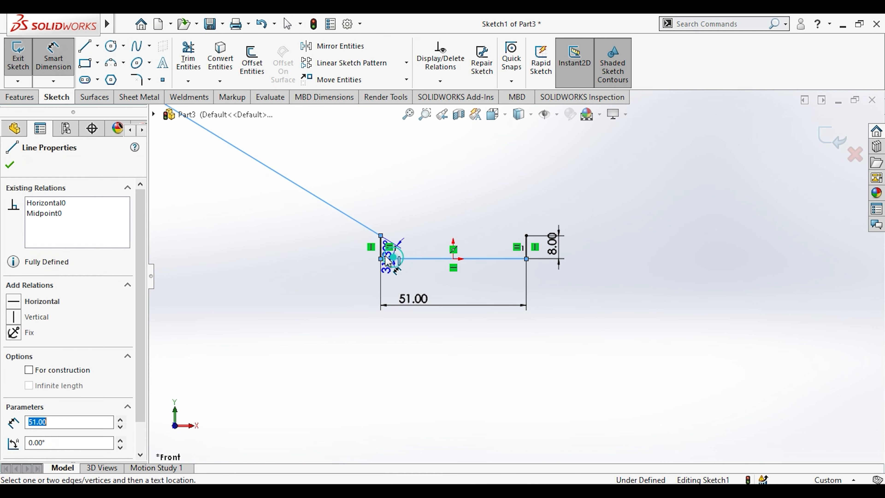
{"action": "left_click", "coordinate": [235, 217]}
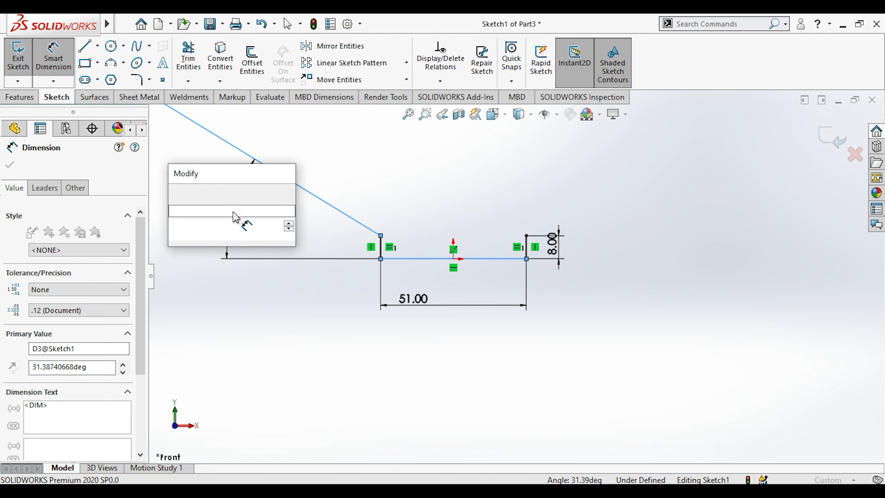
{"action": "type", "text": "50@Sketch1"}
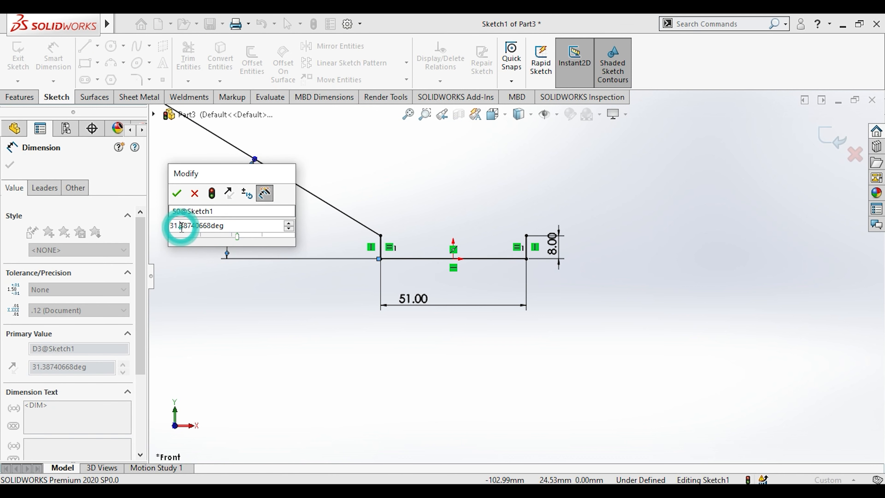
{"action": "type", "text": "50"}
{"action": "key", "text": "Return"}
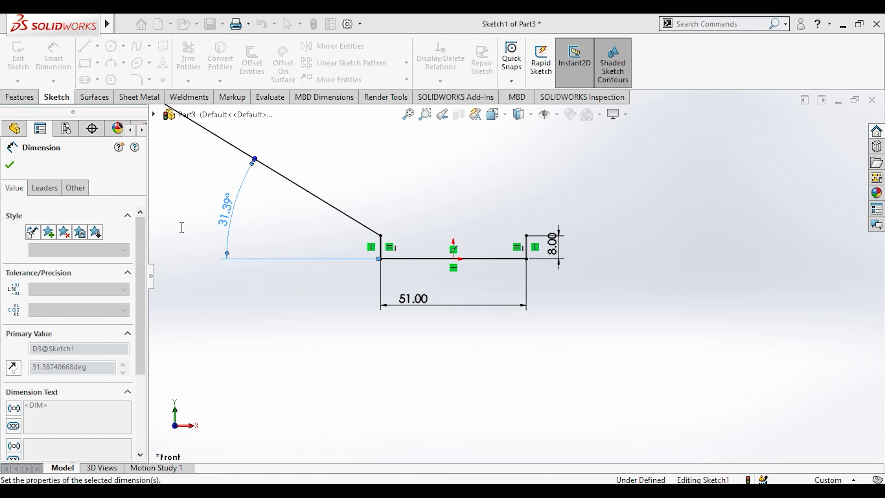
{"action": "scroll", "coordinate": [394, 224], "scroll_direction": "up", "scroll_amount": 3}
{"action": "scroll", "coordinate": [394, 224], "scroll_direction": "down", "scroll_amount": 2}
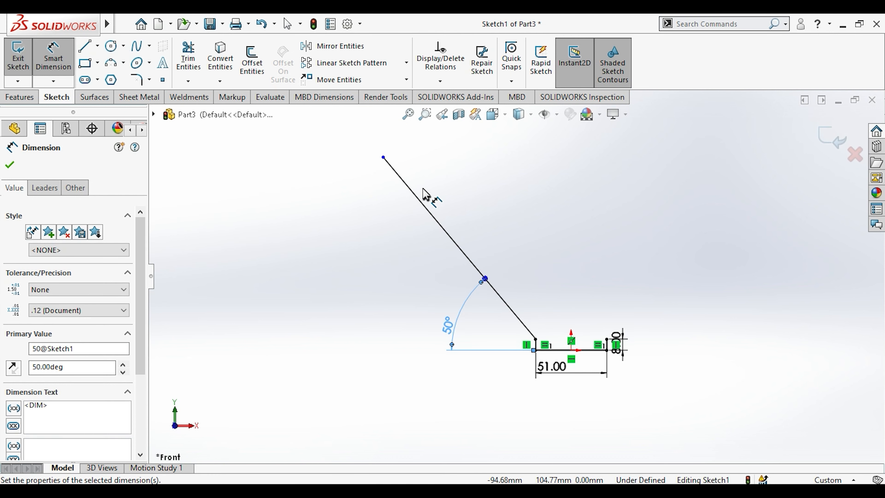
{"action": "key", "text": "Escape"}
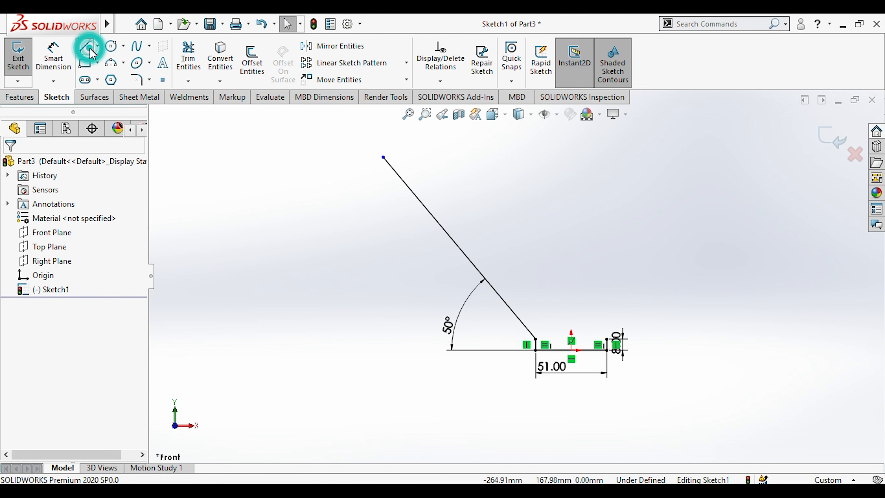
Step: Sketch a second slanted line from the right vertical line's upper endpoint, parallel to the first slanted line
{"action": "left_click", "coordinate": [85, 45]}
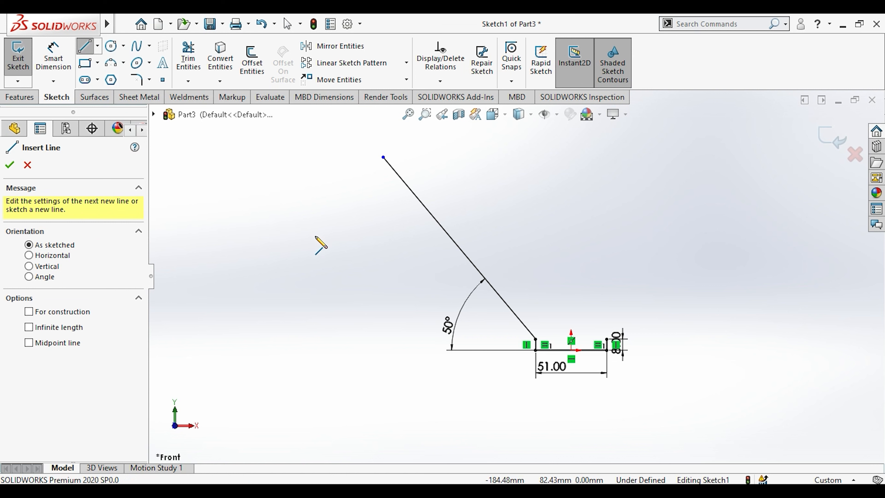
{"action": "left_click", "coordinate": [607, 340]}
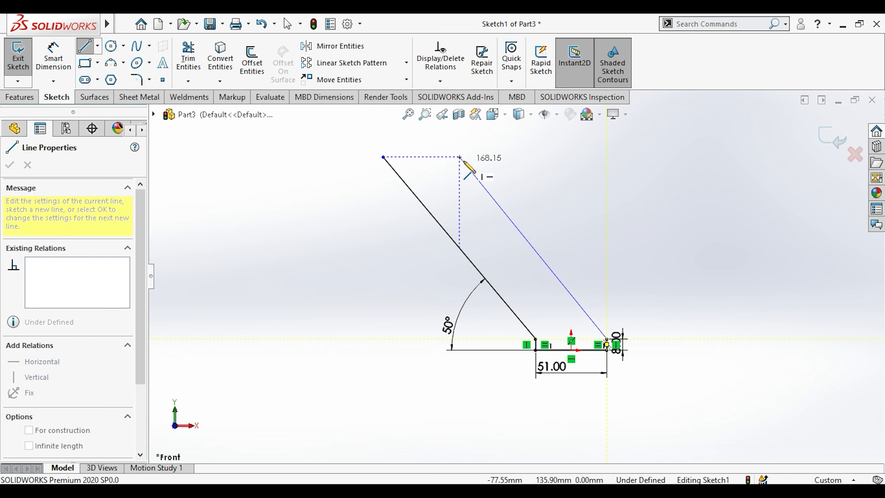
{"action": "left_click", "coordinate": [479, 186]}
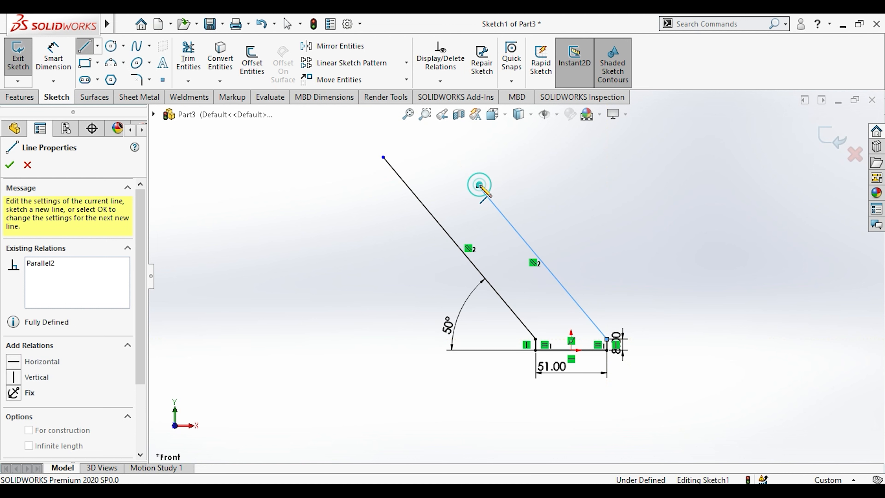
{"action": "key", "text": "Escape"}
Step: Delete the parallel relation between the slanted lines and reposition their upper endpoints, shortening the left line
{"action": "left_click", "coordinate": [479, 186]}
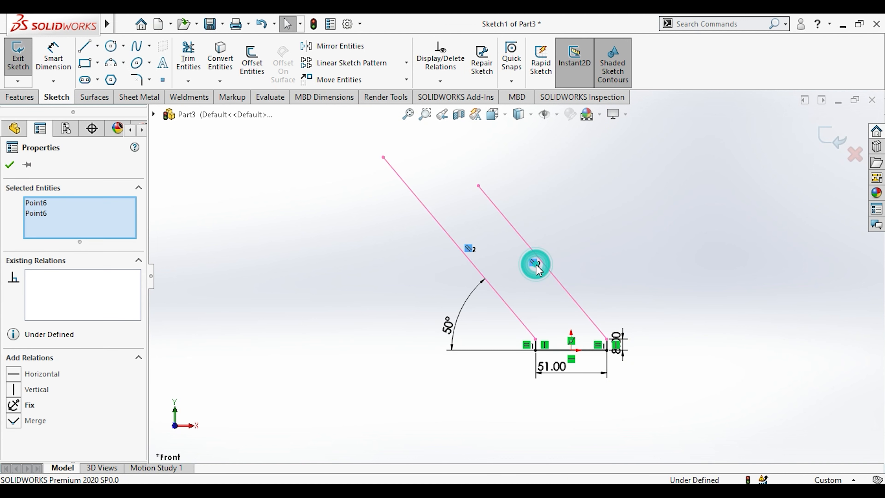
{"action": "mouse_move", "coordinate": [479, 185]}
{"action": "left_mouse_down"}
{"action": "mouse_move", "coordinate": [525, 199]}
{"action": "mouse_move", "coordinate": [494, 186]}
{"action": "left_mouse_up"}
{"action": "left_click", "coordinate": [504, 213]}
{"action": "left_click", "coordinate": [524, 198]}
{"action": "left_click_drag", "start_coordinate": [384, 157], "coordinate": [453, 219]}
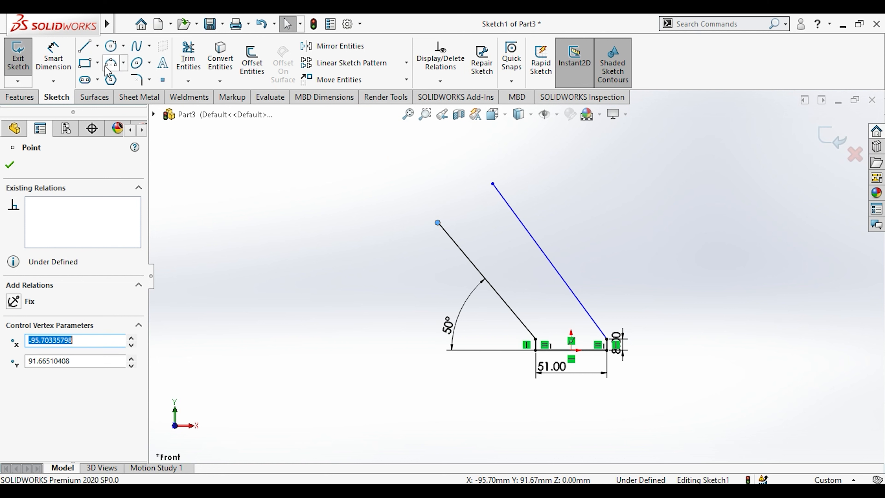
Step: Close the profile with a 3-point arc of about 26 mm radius between the slanted lines' upper endpoints
{"action": "left_click", "coordinate": [111, 63]}
{"action": "left_click", "coordinate": [438, 222]}
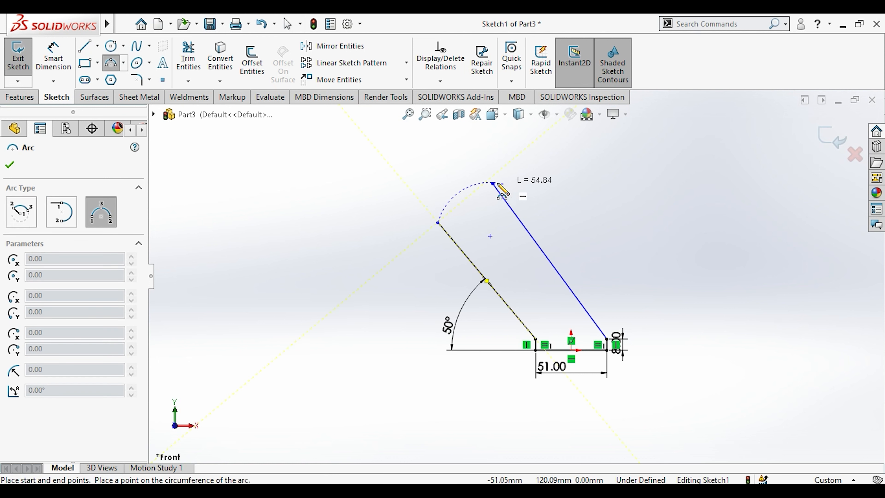
{"action": "left_click", "coordinate": [473, 179]}
{"action": "key", "text": "Escape"}
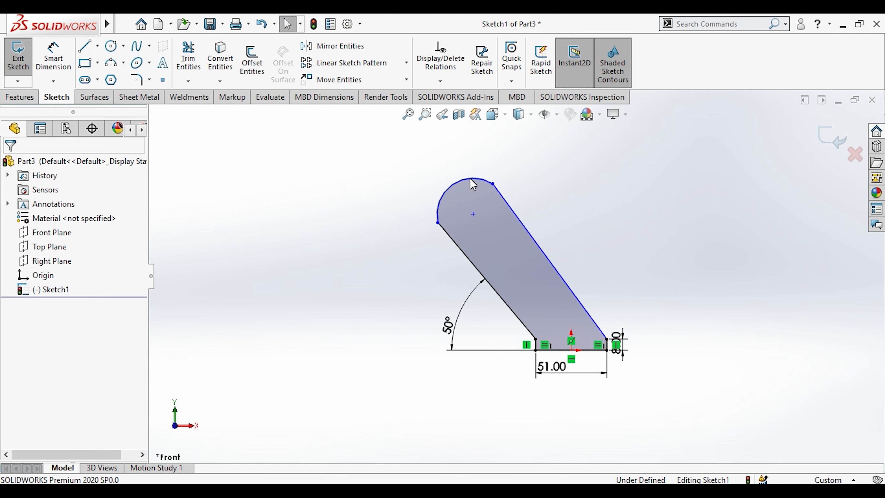
Step: Dimension the top arc's radius at 9 mm
{"action": "left_click", "coordinate": [56, 57]}
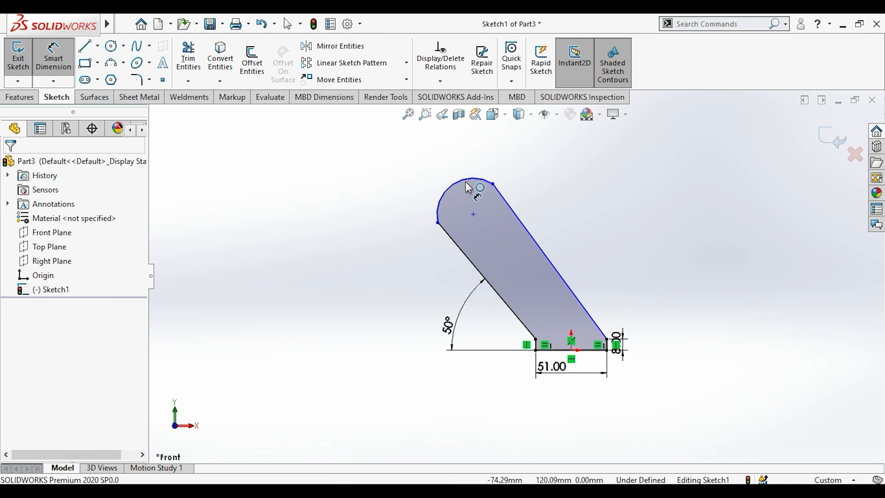
{"action": "left_click", "coordinate": [420, 178]}
{"action": "left_click", "coordinate": [385, 168]}
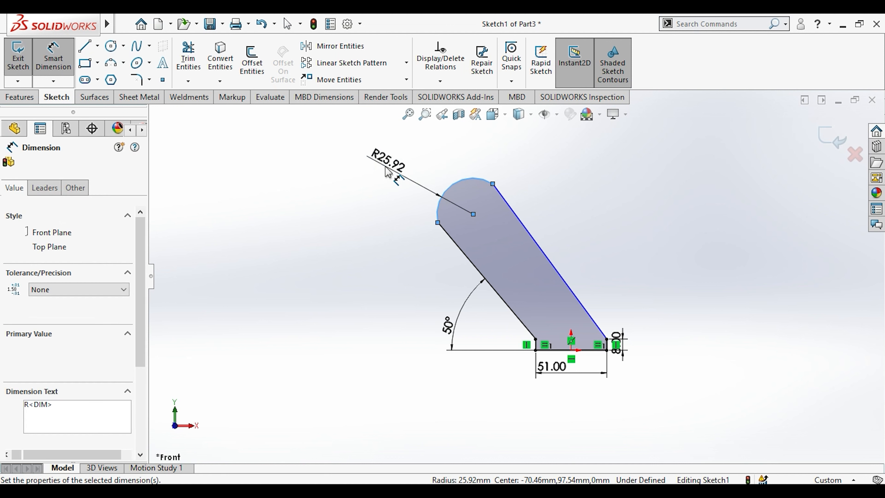
{"action": "type", "text": "9"}
{"action": "key", "text": "Return"}
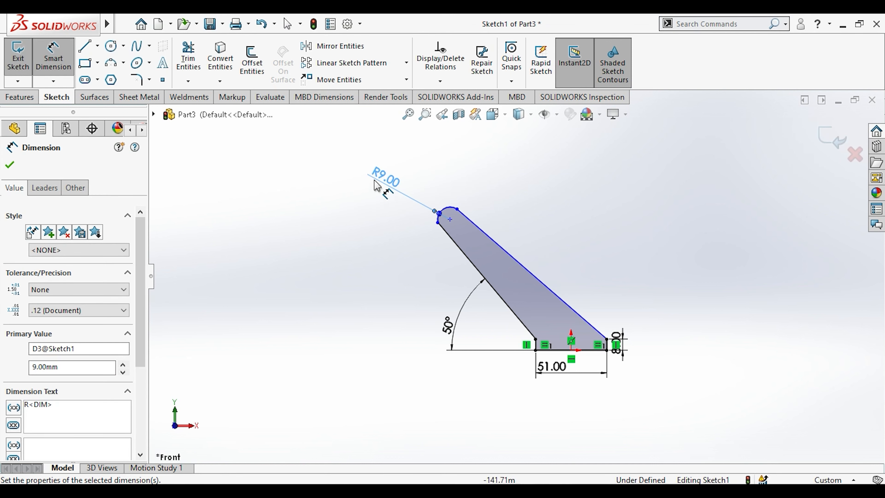
Step: Set the top arc's radius dimension to 10 mm
{"action": "left_click", "coordinate": [389, 174]}
{"action": "double_click", "coordinate": [389, 173]}
{"action": "right_click", "coordinate": [390, 174]}
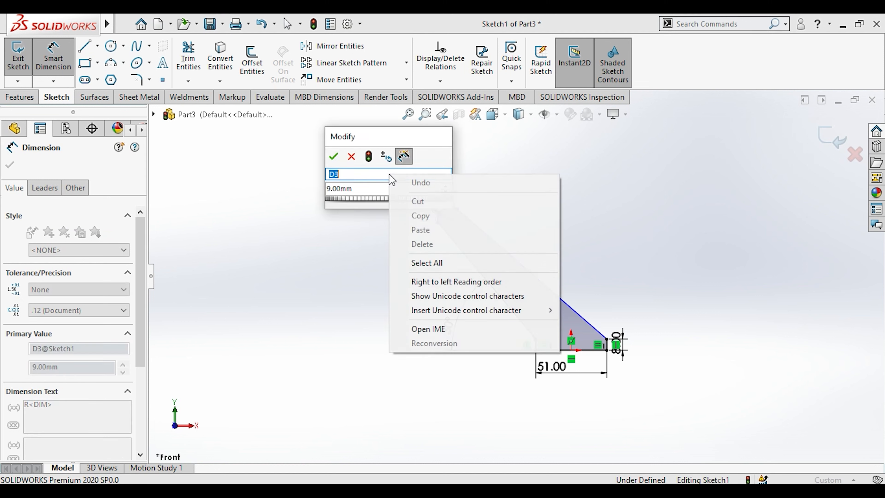
{"action": "left_click", "coordinate": [346, 188]}
{"action": "double_click", "coordinate": [347, 188]}
{"action": "type", "text": "10"}
{"action": "key", "text": "Return"}
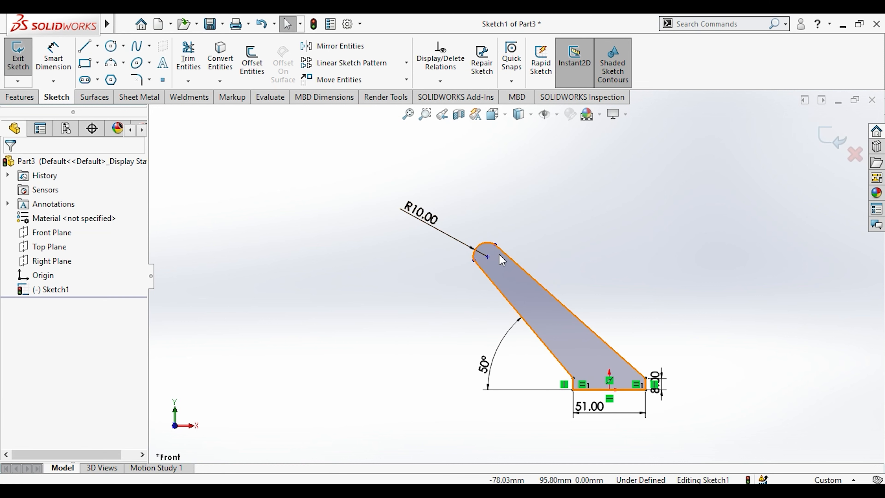
Step: Add a tangent relation between the top arc and the right slanted line
{"action": "scroll", "coordinate": [502, 260], "scroll_direction": "down", "scroll_amount": 3}
{"action": "left_click", "coordinate": [471, 248]}
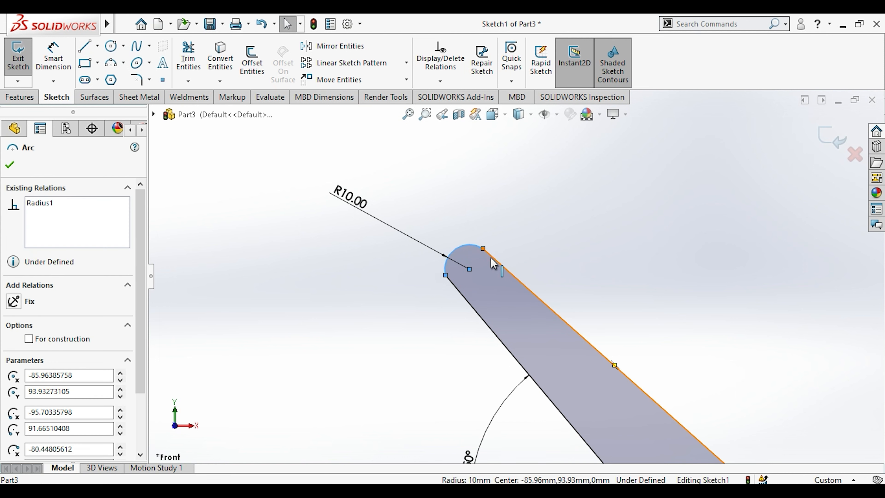
{"action": "left_click", "coordinate": [493, 259], "text": "ctrl"}
{"action": "left_click", "coordinate": [528, 200]}
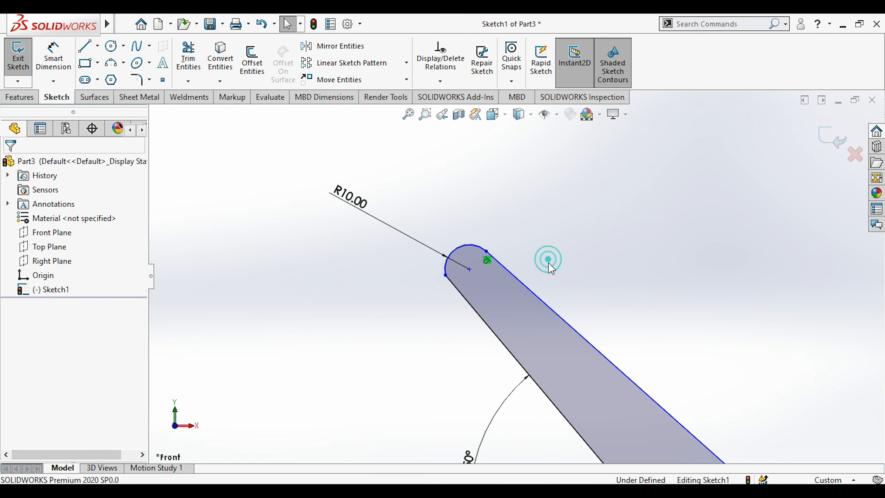
Step: Add a tangent relation between the top arc and the left slanted line
{"action": "scroll", "coordinate": [555, 288], "scroll_direction": "up", "scroll_amount": 3}
{"action": "scroll", "coordinate": [548, 291], "scroll_direction": "down", "scroll_amount": 3}
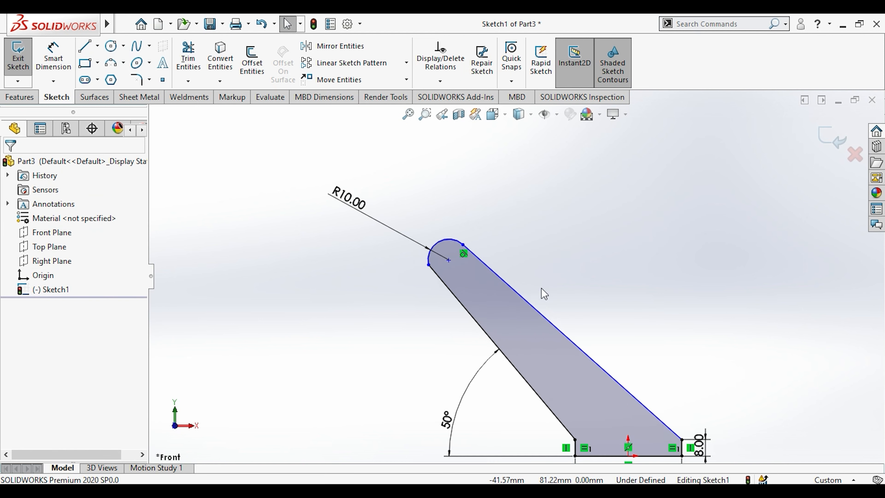
{"action": "left_click", "coordinate": [434, 275]}
{"action": "left_click", "coordinate": [439, 278], "text": "ctrl"}
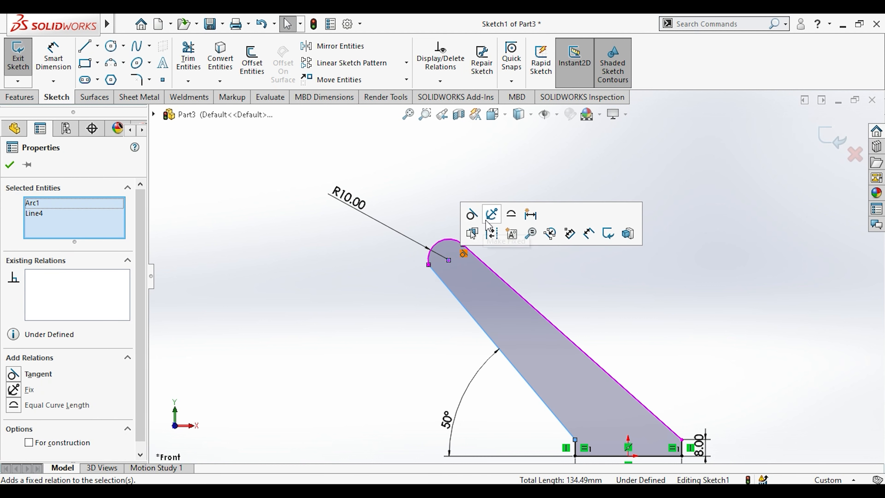
{"action": "left_click", "coordinate": [472, 214]}
{"action": "scroll", "coordinate": [534, 302], "scroll_direction": "up", "scroll_amount": 3}
{"action": "scroll", "coordinate": [442, 271], "scroll_direction": "down", "scroll_amount": 3}
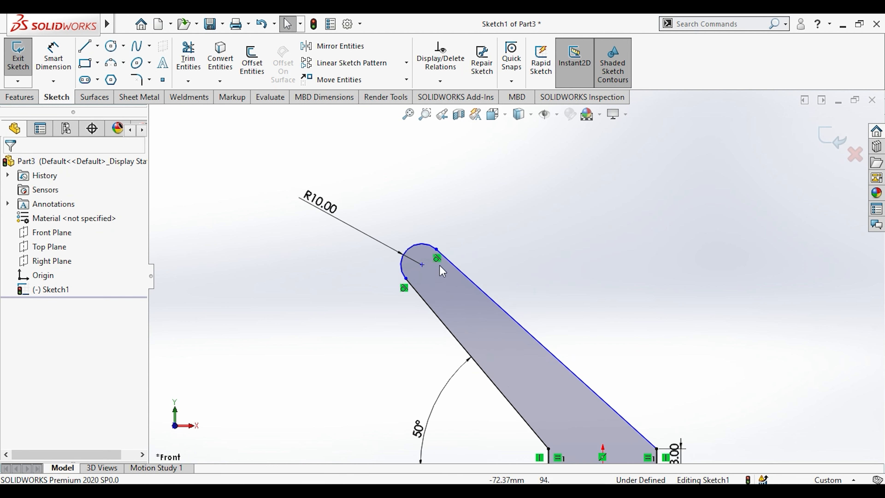
Step: Dimension the height of the top arc's center above the base line at 51 mm
{"action": "left_click", "coordinate": [422, 265]}
{"action": "left_click", "coordinate": [582, 310]}
{"action": "scroll", "coordinate": [583, 312], "scroll_direction": "up", "scroll_amount": 3}
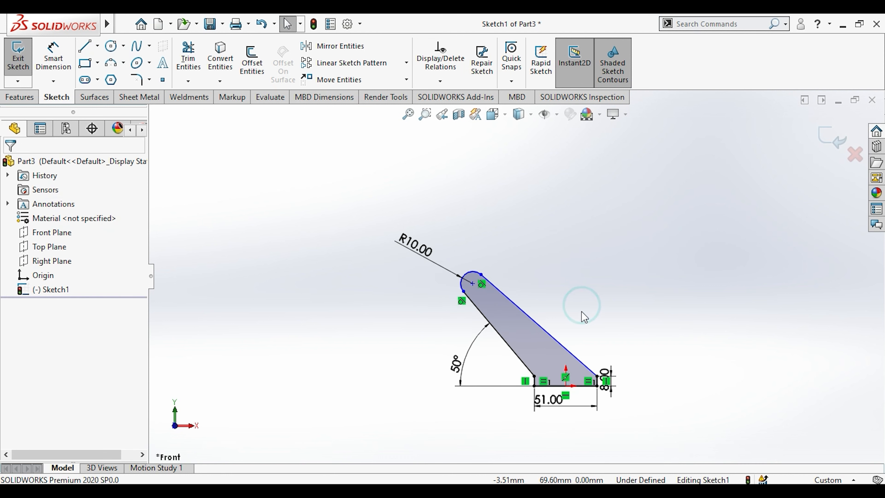
{"action": "left_click", "coordinate": [41, 64]}
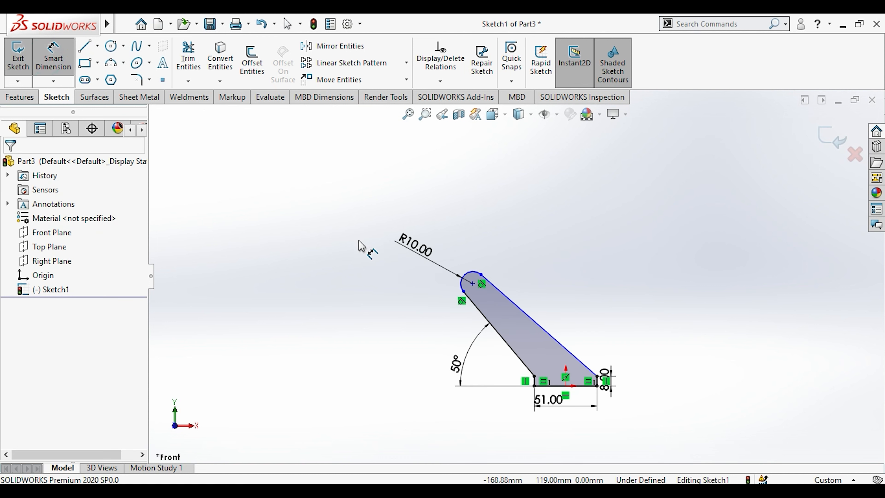
{"action": "left_click", "coordinate": [473, 284]}
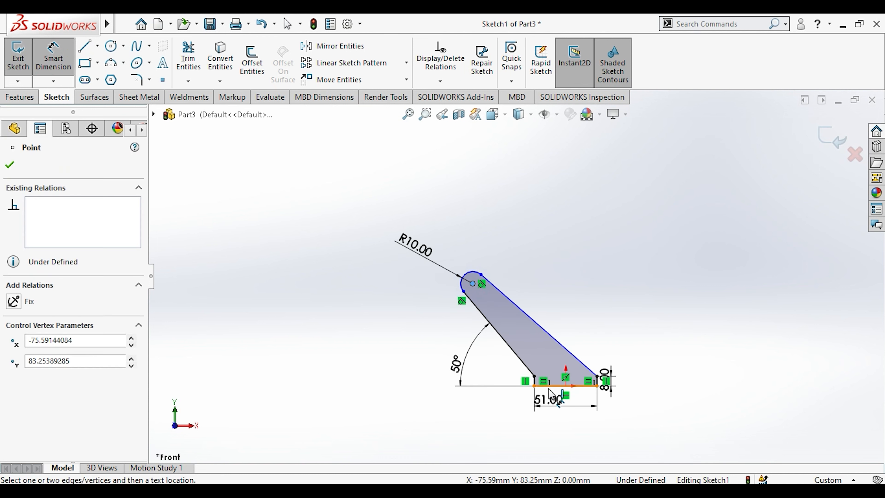
{"action": "left_click", "coordinate": [488, 385]}
{"action": "left_click", "coordinate": [406, 352]}
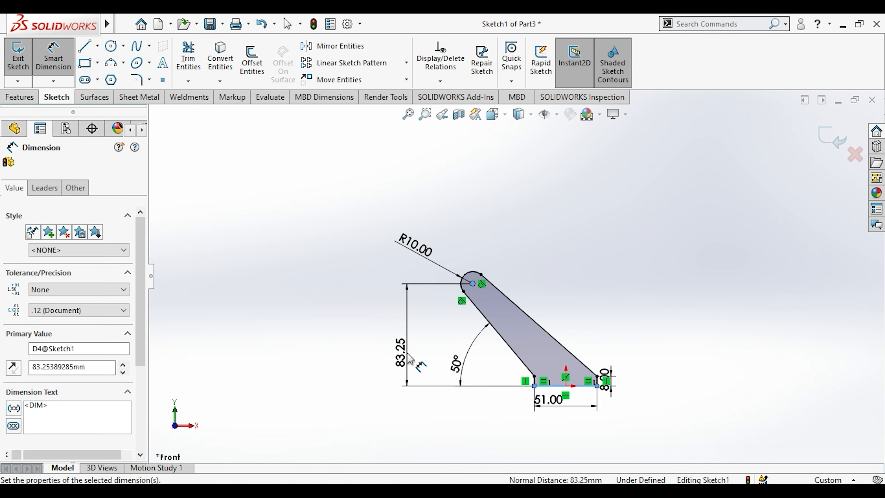
{"action": "type", "text": "51"}
{"action": "key", "text": "Return"}
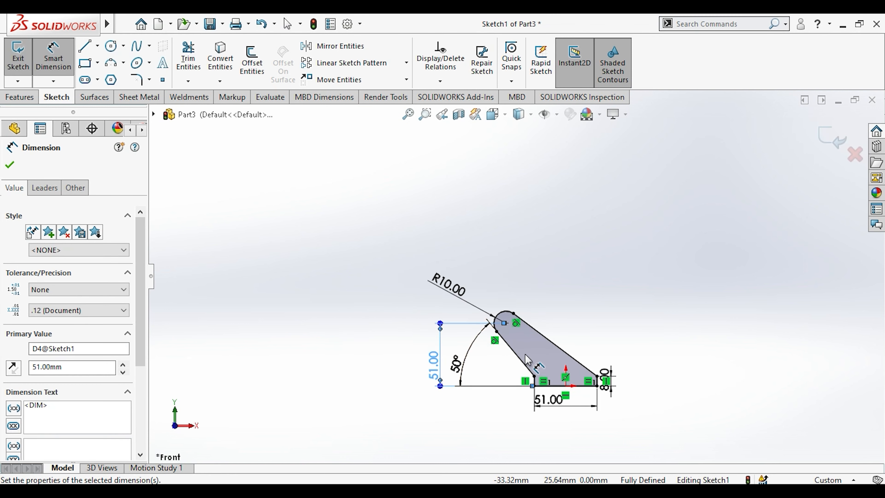
{"action": "scroll", "coordinate": [528, 370], "scroll_direction": "down", "scroll_amount": 4}
{"action": "key", "text": "Escape"}
Step: Extrude the arm profile 51 mm as a Blind boss in the reversed direction
{"action": "left_click", "coordinate": [21, 99]}
{"action": "right_click", "coordinate": [33, 68]}
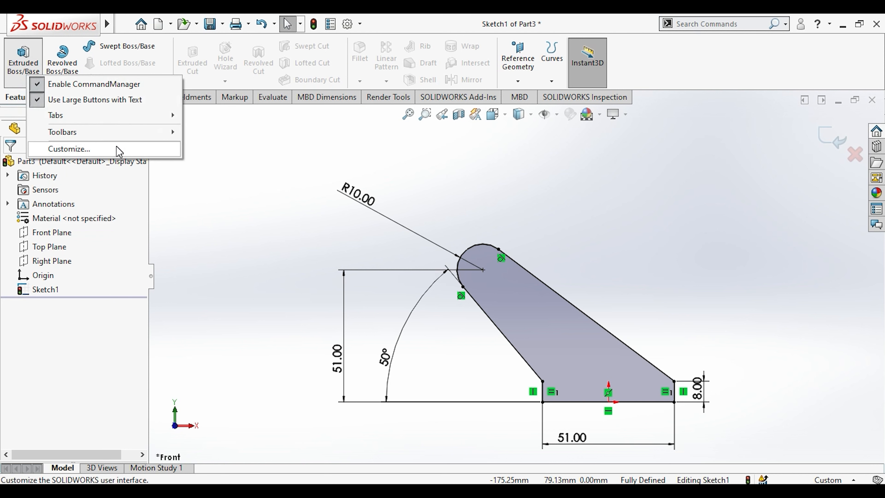
{"action": "left_click", "coordinate": [19, 70]}
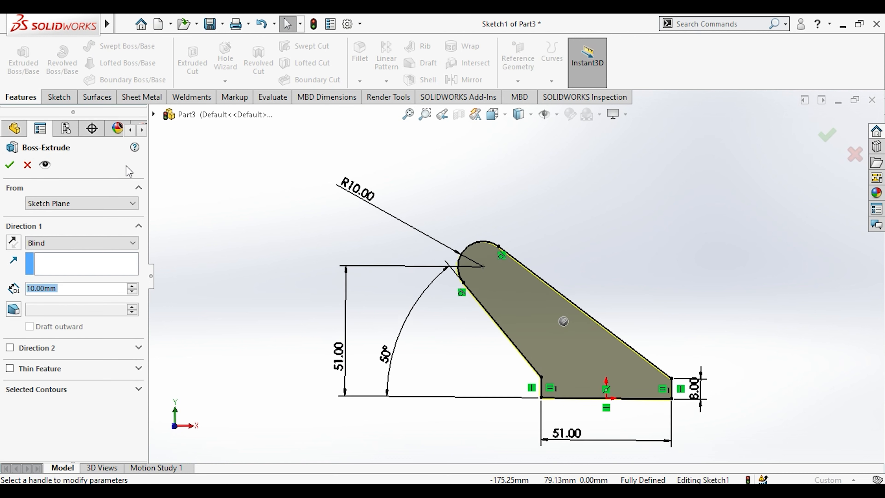
{"action": "left_click", "coordinate": [42, 243]}
{"action": "left_click", "coordinate": [17, 243]}
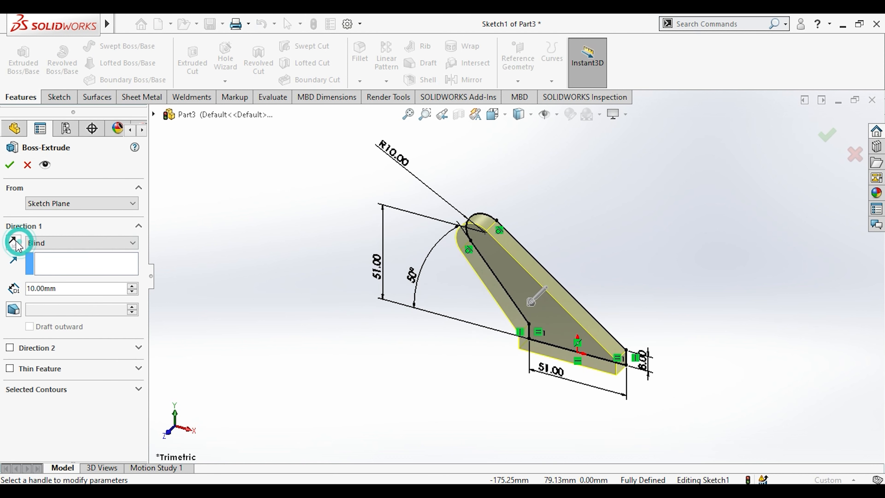
{"action": "double_click", "coordinate": [61, 288]}
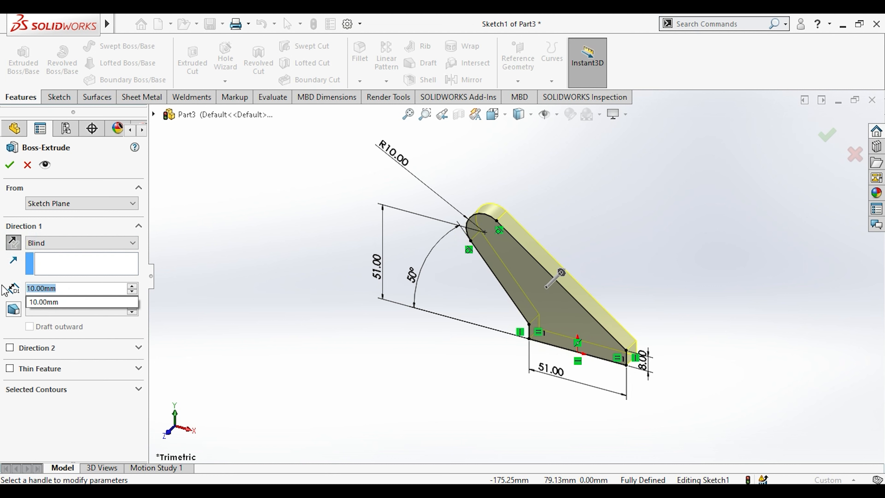
{"action": "type", "text": "51"}
{"action": "key", "text": "Return"}
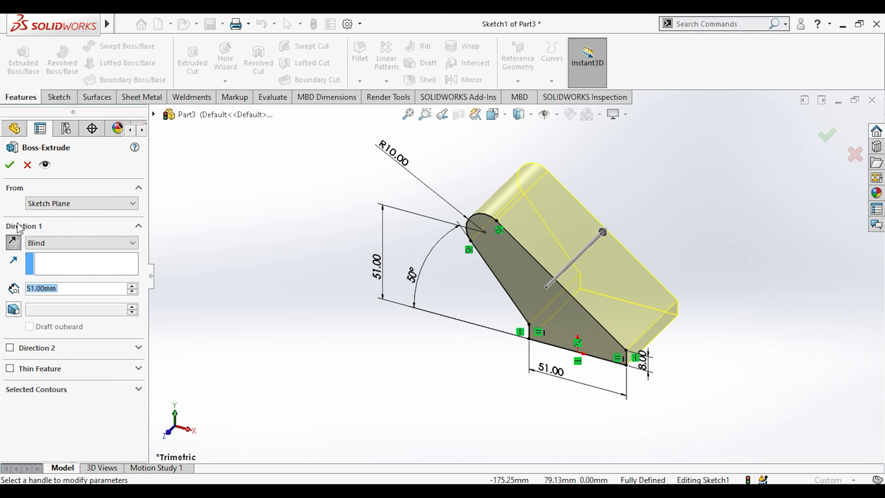
{"action": "left_click", "coordinate": [10, 165]}
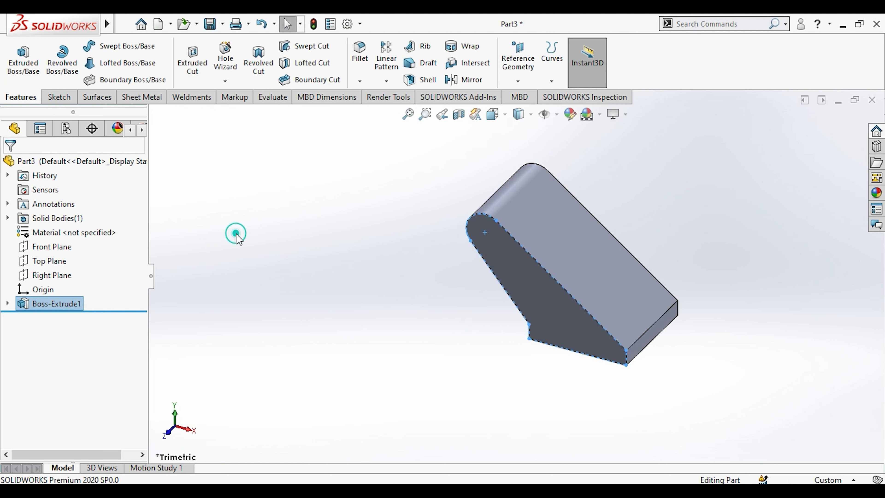
Step: Sketch a circle about 4.8 mm in diameter on the front face, centered on the rounded end's arc center
{"action": "key", "text": "space"}
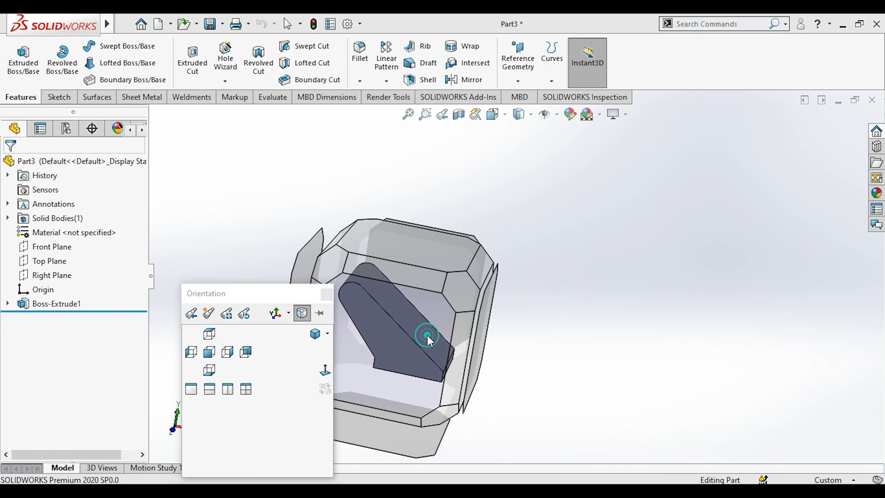
{"action": "left_click", "coordinate": [428, 340]}
{"action": "left_click", "coordinate": [380, 179]}
{"action": "left_click", "coordinate": [307, 320]}
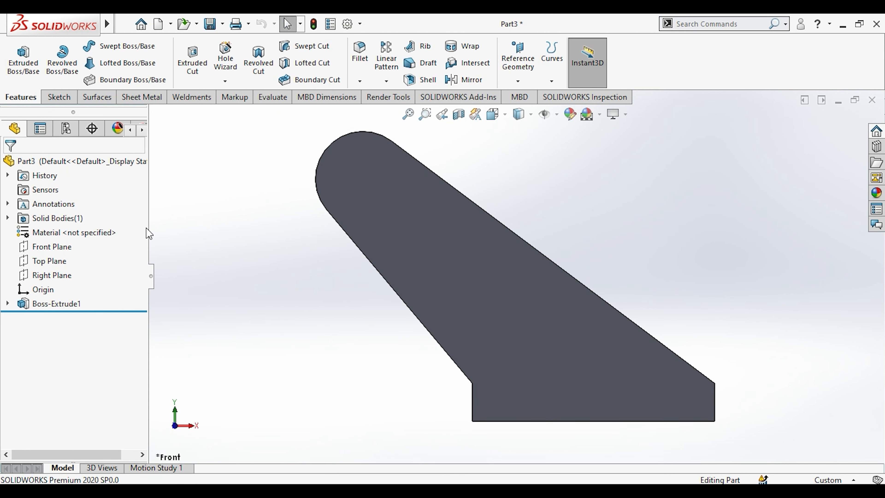
{"action": "left_click", "coordinate": [58, 97]}
{"action": "left_click", "coordinate": [111, 46]}
{"action": "left_click", "coordinate": [363, 173]}
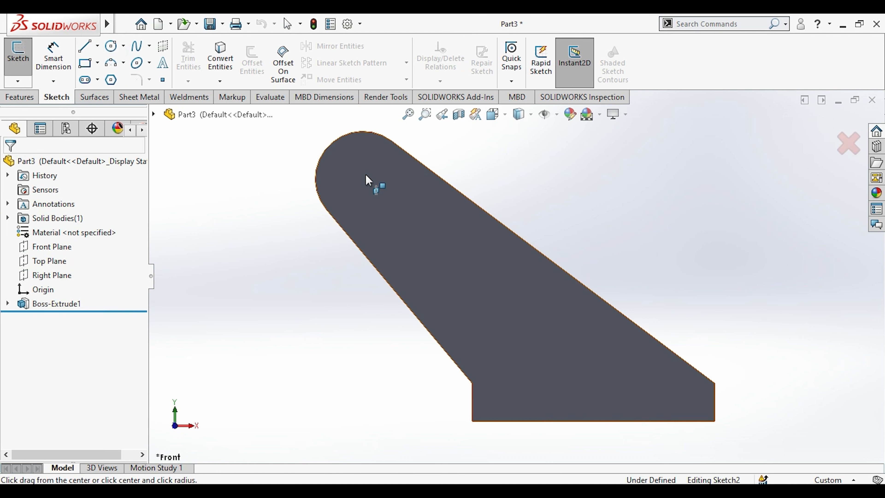
{"action": "left_click", "coordinate": [363, 179]}
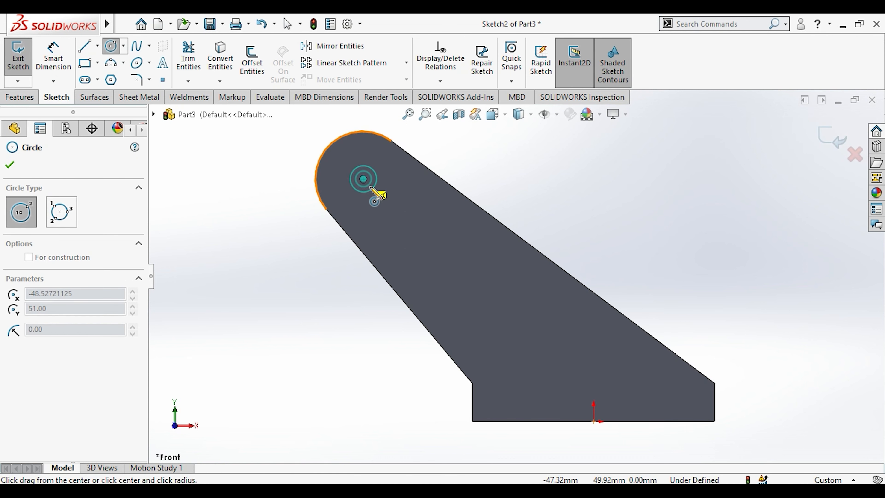
{"action": "left_click", "coordinate": [371, 188]}
{"action": "key", "text": "Escape"}
Step: Dimension the circle's diameter at 6 mm
{"action": "left_click", "coordinate": [53, 58]}
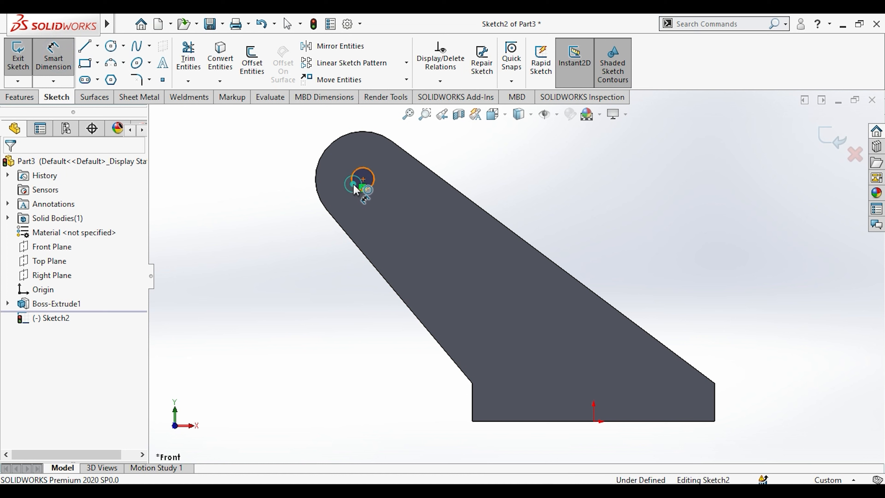
{"action": "left_click", "coordinate": [353, 184]}
{"action": "left_click", "coordinate": [242, 149]}
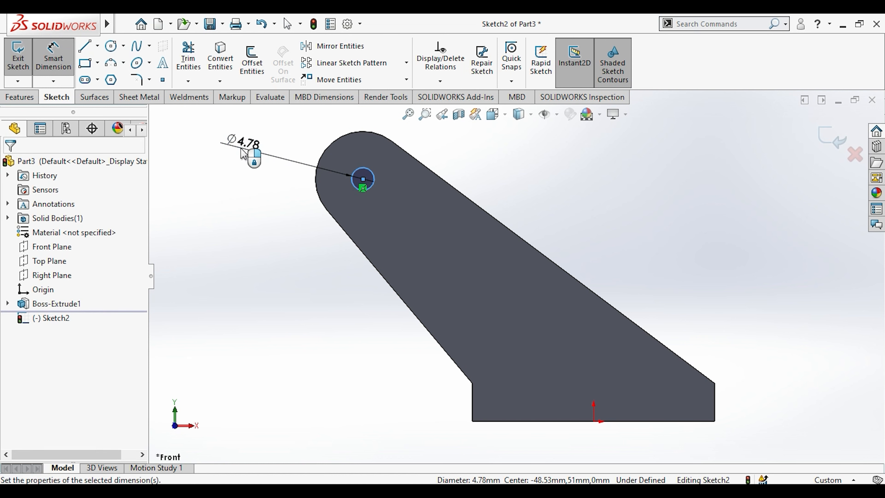
{"action": "type", "text": "6"}
{"action": "key", "text": "Return"}
{"action": "key", "text": "Escape"}
Step: Cut the circle out of the arm's rounded end with an Extruded Cut
{"action": "left_click", "coordinate": [20, 97]}
{"action": "left_click", "coordinate": [184, 66]}
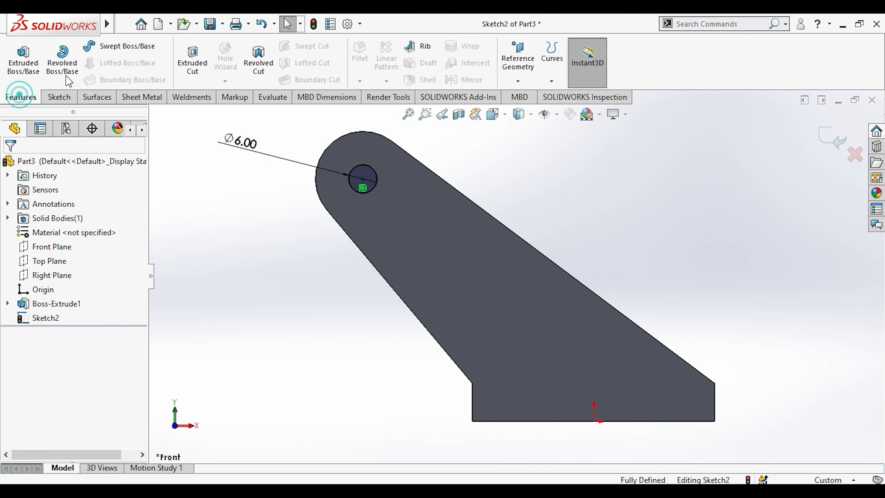
{"action": "left_click", "coordinate": [109, 243]}
{"action": "left_click", "coordinate": [70, 259]}
{"action": "left_click", "coordinate": [10, 165]}
Step: Start a new sketch on the Right Plane, with the part shown in the Right view
{"action": "middle_click_drag", "start_coordinate": [197, 287], "coordinate": [436, 359]}
{"action": "key", "text": "space"}
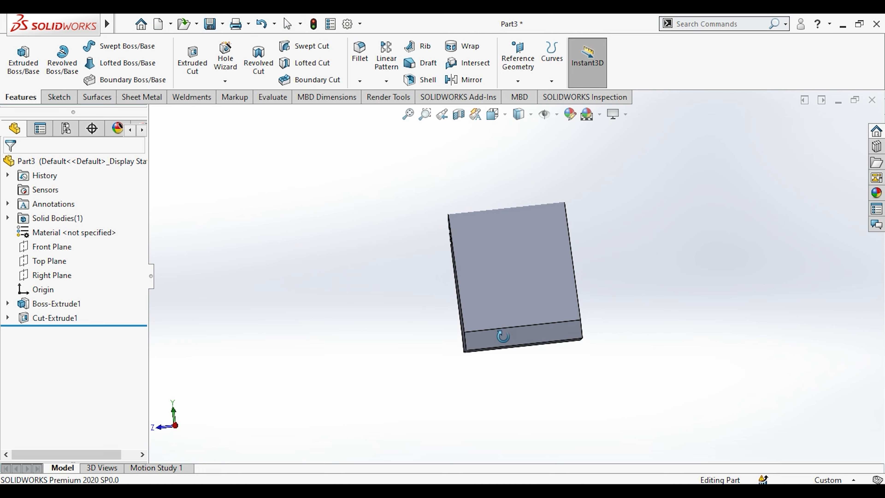
{"action": "left_click", "coordinate": [398, 351]}
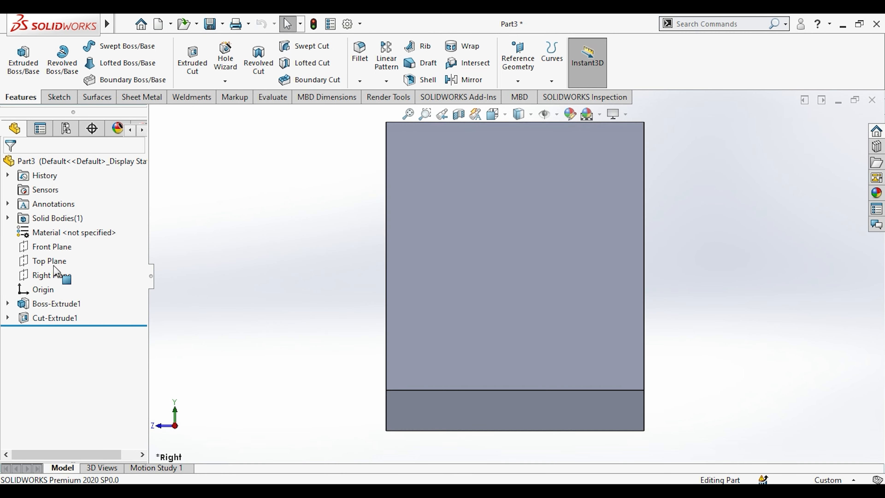
{"action": "left_click", "coordinate": [52, 275]}
{"action": "left_click", "coordinate": [68, 254]}
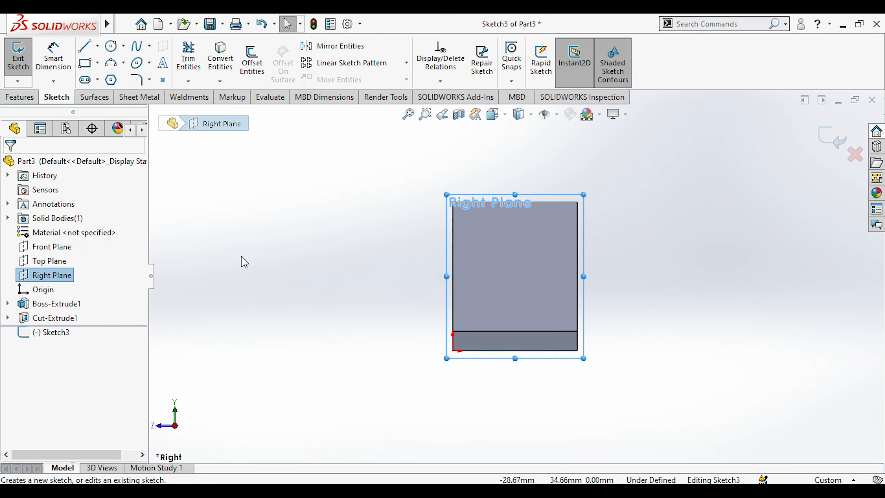
Step: Sketch an open U from the block's top edge: two vertical lines about 57 mm long joined by a horizontal line near the base
{"action": "left_click", "coordinate": [85, 47]}
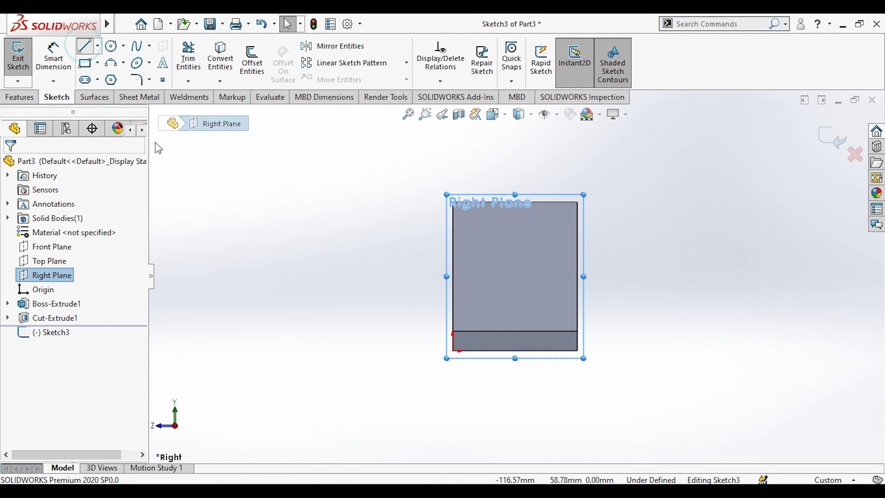
{"action": "scroll", "coordinate": [467, 202], "scroll_direction": "down", "scroll_amount": 4}
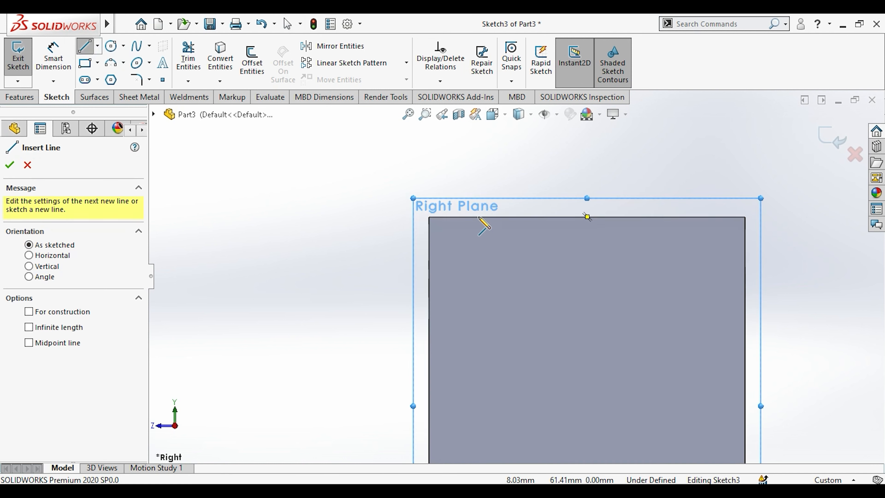
{"action": "left_click", "coordinate": [457, 218]}
{"action": "scroll", "coordinate": [488, 275], "scroll_direction": "up", "scroll_amount": 4}
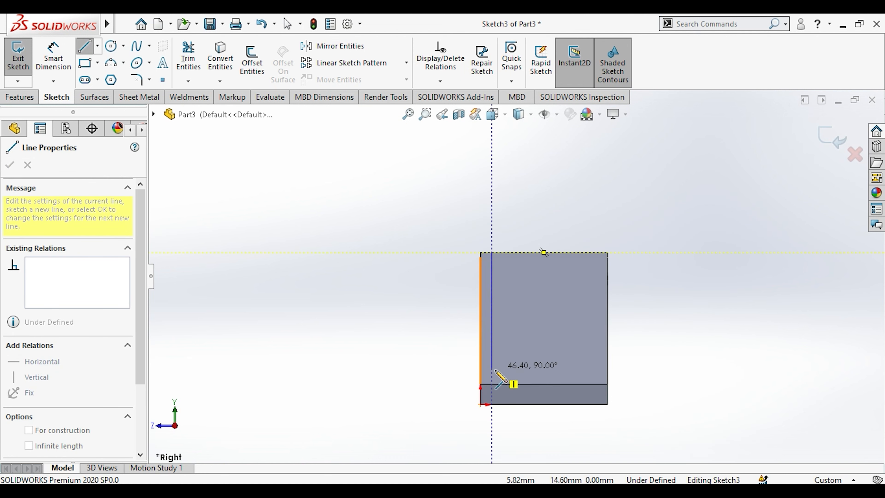
{"action": "left_click", "coordinate": [492, 394]}
{"action": "left_click", "coordinate": [587, 394]}
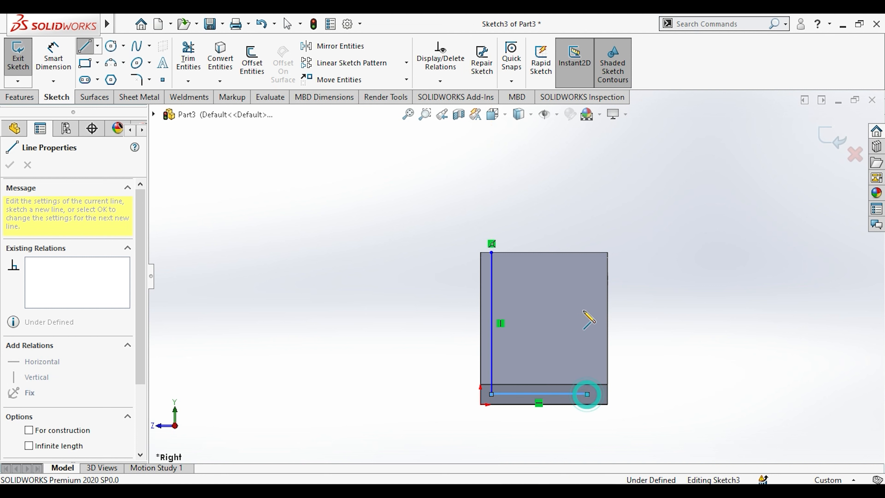
{"action": "double_click", "coordinate": [587, 252]}
{"action": "key", "text": "Escape"}
Step: Dimension the distance from the block's left edge to the U's left vertical line at 2.5 mm
{"action": "scroll", "coordinate": [587, 252], "scroll_direction": "up", "scroll_amount": 3}
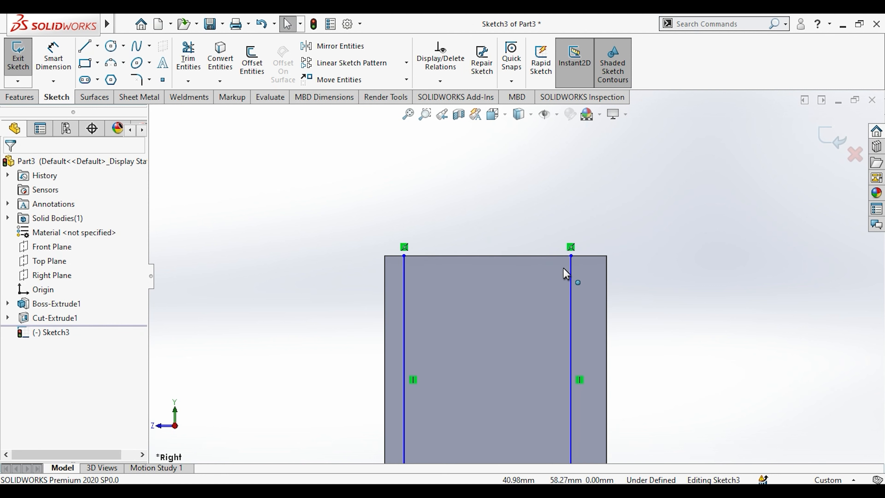
{"action": "scroll", "coordinate": [320, 218], "scroll_direction": "down", "scroll_amount": 2}
{"action": "left_click", "coordinate": [53, 56]}
{"action": "scroll", "coordinate": [439, 271], "scroll_direction": "up", "scroll_amount": 3}
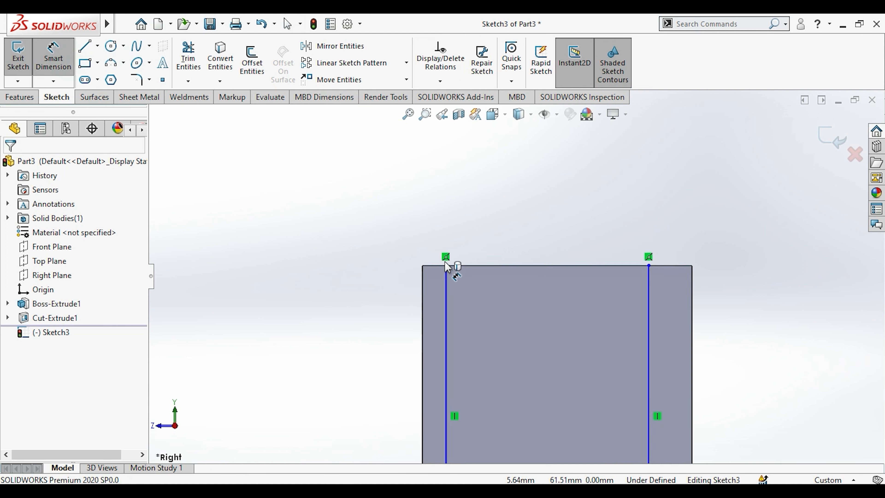
{"action": "left_click", "coordinate": [422, 279]}
{"action": "left_click", "coordinate": [450, 287]}
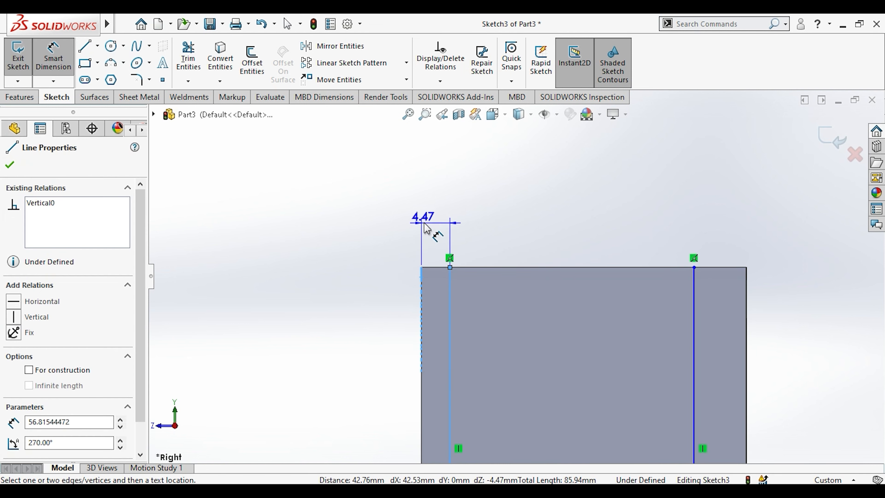
{"action": "left_click", "coordinate": [432, 218]}
{"action": "type", "text": "2.5"}
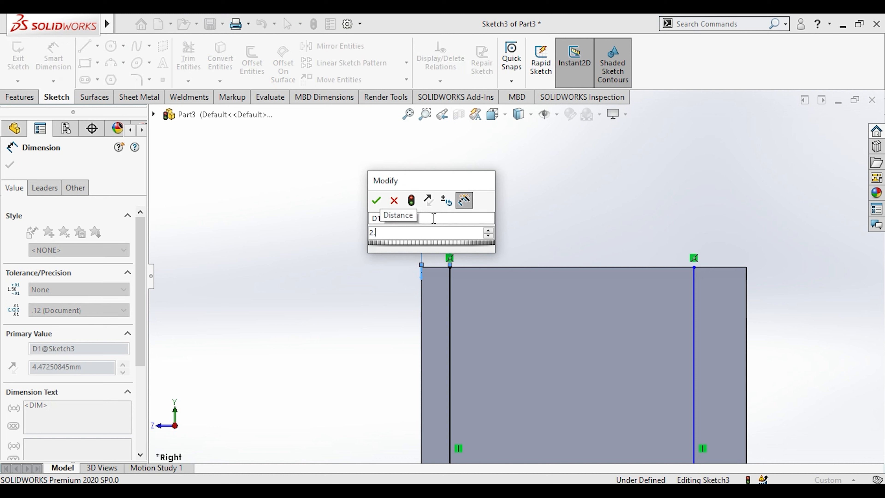
{"action": "key", "text": "Return"}
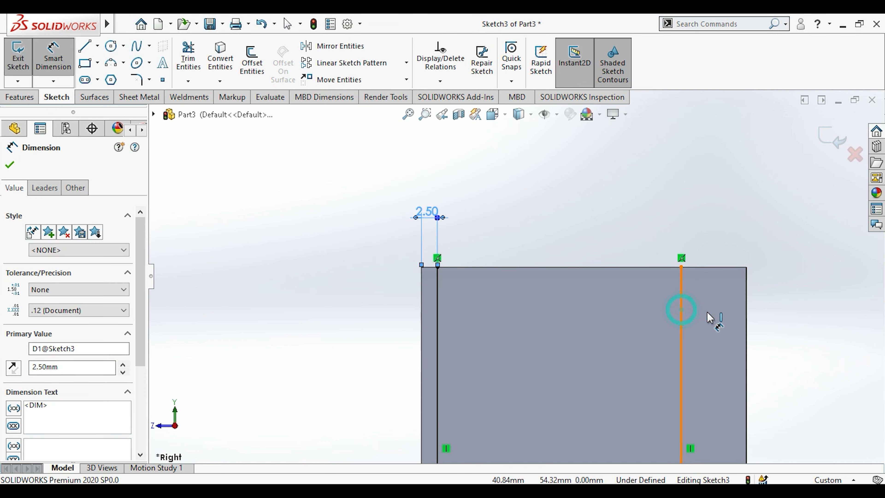
Step: Dimension the distance from the U's right vertical line to the block's right edge at 2.5 mm
{"action": "left_click", "coordinate": [682, 316]}
{"action": "left_click", "coordinate": [747, 326]}
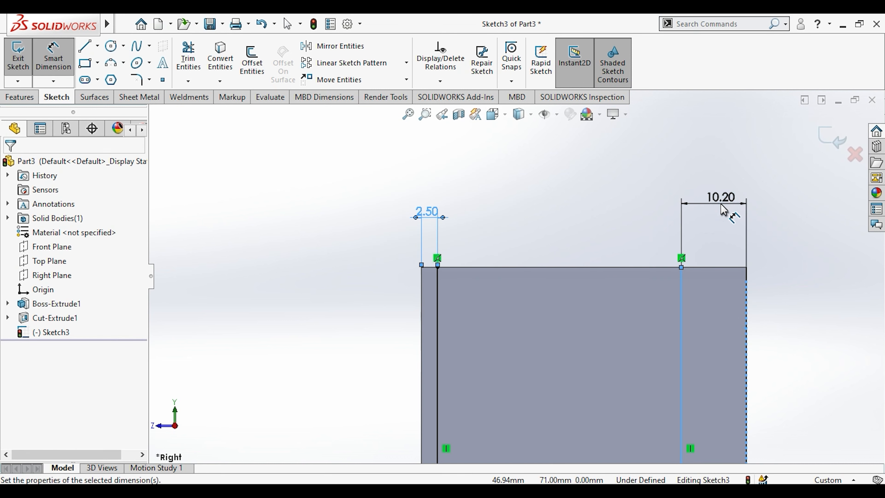
{"action": "left_click", "coordinate": [721, 204]}
{"action": "right_click", "coordinate": [720, 204]}
{"action": "left_click", "coordinate": [707, 220]}
{"action": "type", "text": "2.5"}
{"action": "key", "text": "Return"}
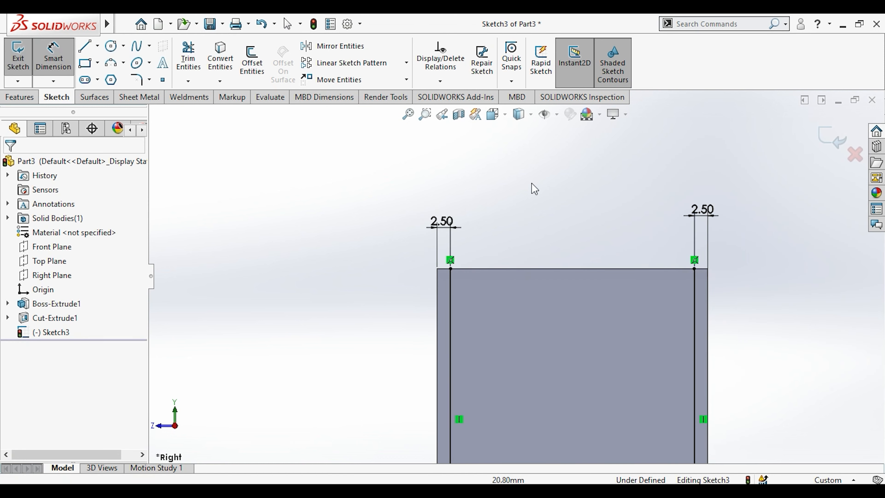
Step: Dimension the distance between the U's horizontal line and the block's bottom edge at 2.5 mm
{"action": "left_click", "coordinate": [51, 64]}
{"action": "scroll", "coordinate": [417, 264], "scroll_direction": "up", "scroll_amount": 5}
{"action": "scroll", "coordinate": [495, 381], "scroll_direction": "down", "scroll_amount": 4}
{"action": "left_click", "coordinate": [492, 355]}
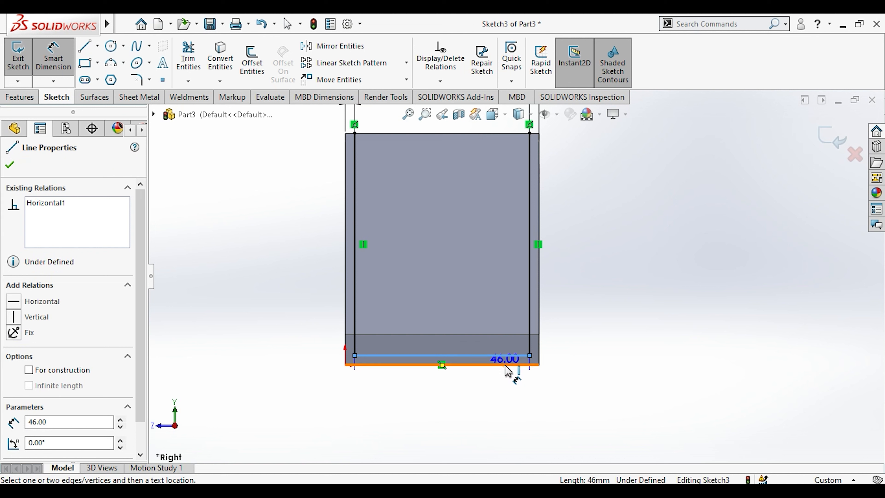
{"action": "left_click", "coordinate": [504, 365]}
{"action": "left_click", "coordinate": [577, 366]}
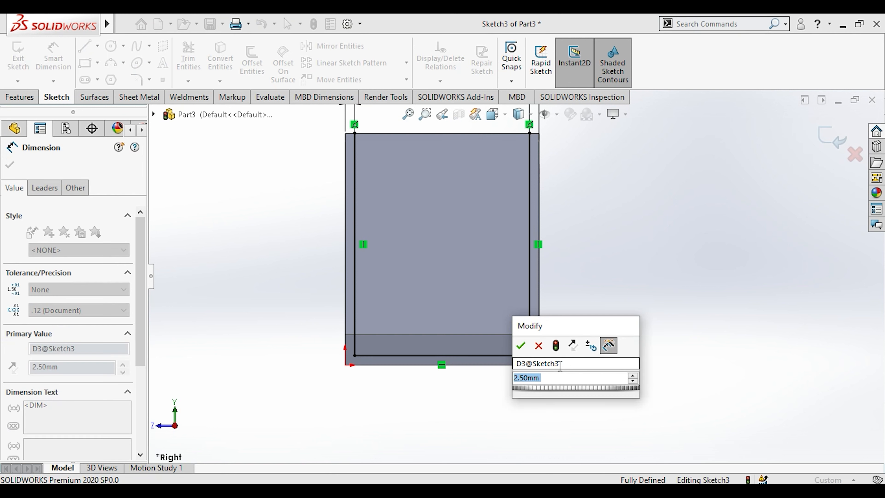
{"action": "left_click", "coordinate": [518, 345]}
{"action": "key", "text": "Escape"}
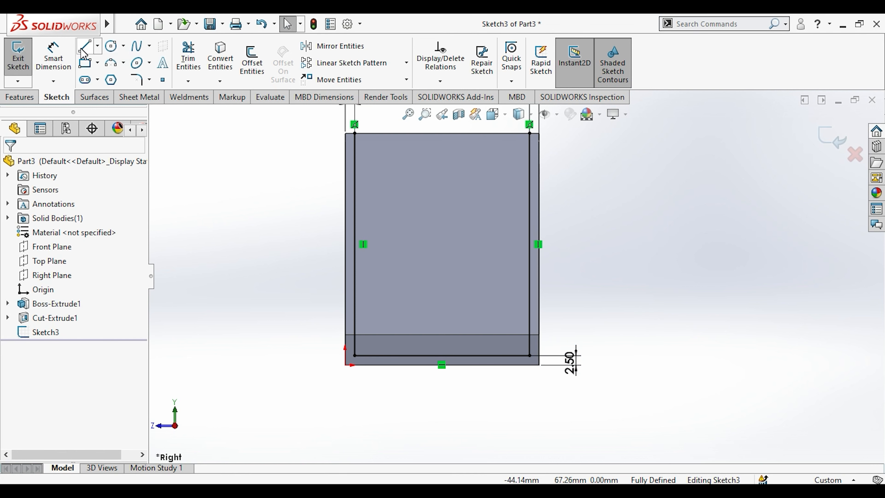
Step: Close the U profile with a horizontal line joining the upper ends of its two vertical lines
{"action": "left_click", "coordinate": [83, 46]}
{"action": "left_click", "coordinate": [355, 132]}
{"action": "left_click", "coordinate": [530, 132]}
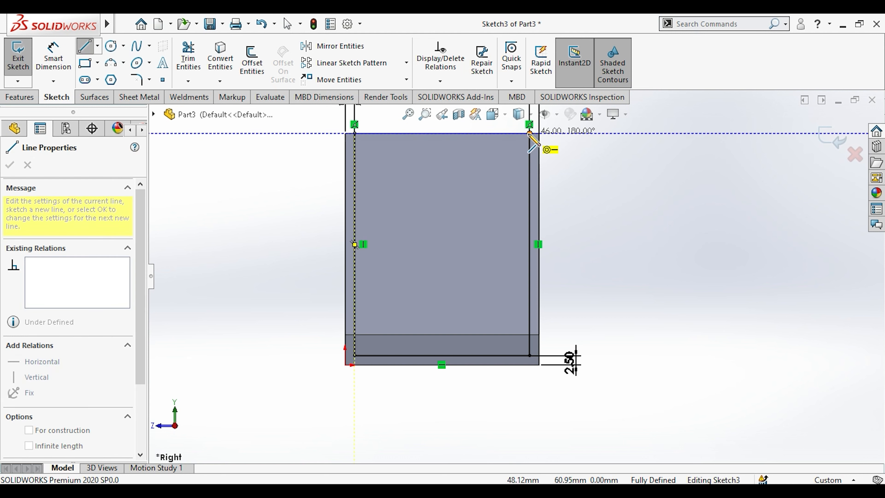
{"action": "key", "text": "Escape"}
Step: Cut-extrude the closed slot profile through the block with the Through All - Both end condition
{"action": "left_click", "coordinate": [19, 97]}
{"action": "right_click", "coordinate": [196, 70]}
{"action": "left_click", "coordinate": [188, 62]}
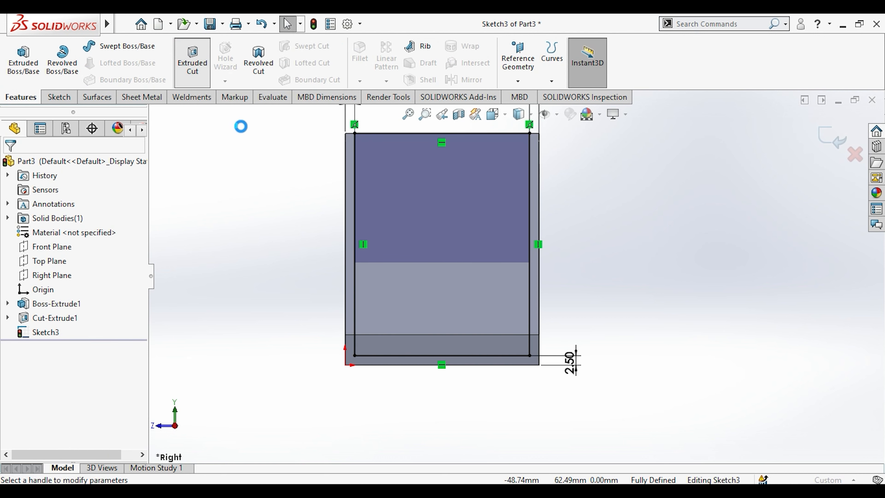
{"action": "left_click", "coordinate": [36, 243]}
{"action": "left_click", "coordinate": [56, 271]}
{"action": "left_click", "coordinate": [10, 165]}
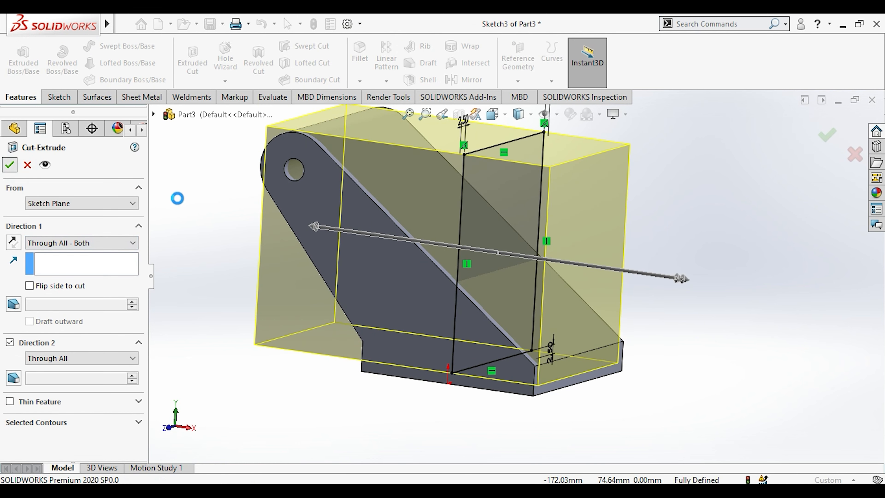
Step: Start a new sketch on the Right Plane, with the part shown in the Right view
{"action": "middle_click_drag", "start_coordinate": [324, 278], "coordinate": [335, 197]}
{"action": "middle_click_drag", "start_coordinate": [320, 256], "coordinate": [425, 322]}
{"action": "key", "text": "ctrl+4"}
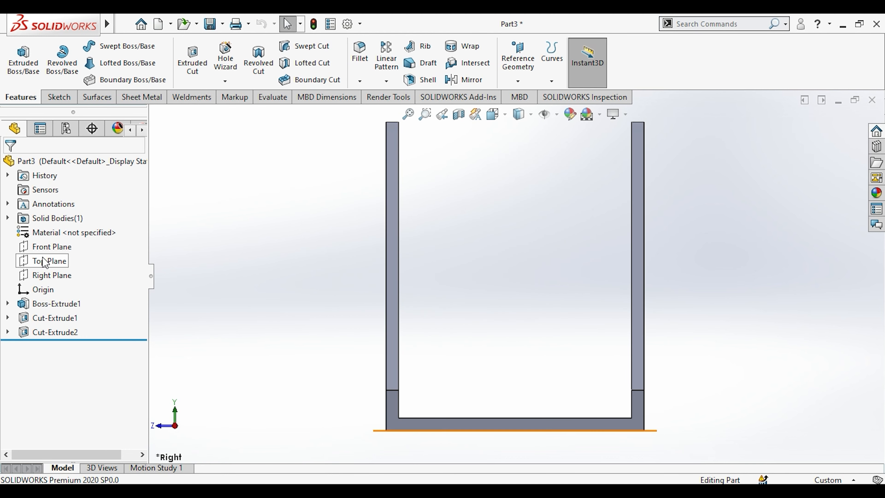
{"action": "left_click", "coordinate": [51, 276]}
{"action": "left_click", "coordinate": [61, 259]}
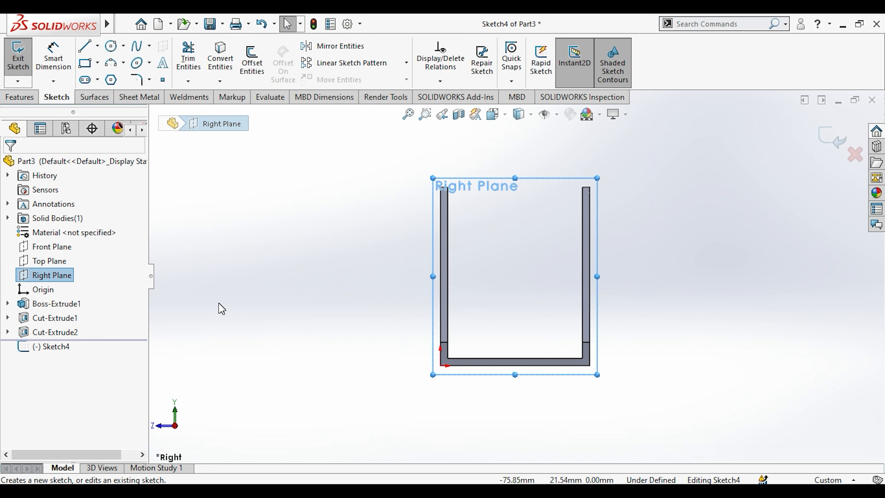
Step: Sketch a vertical centerline upward from the midpoint of the base's inner edge to about mid-height of the channel
{"action": "left_click", "coordinate": [97, 45]}
{"action": "left_click", "coordinate": [115, 77]}
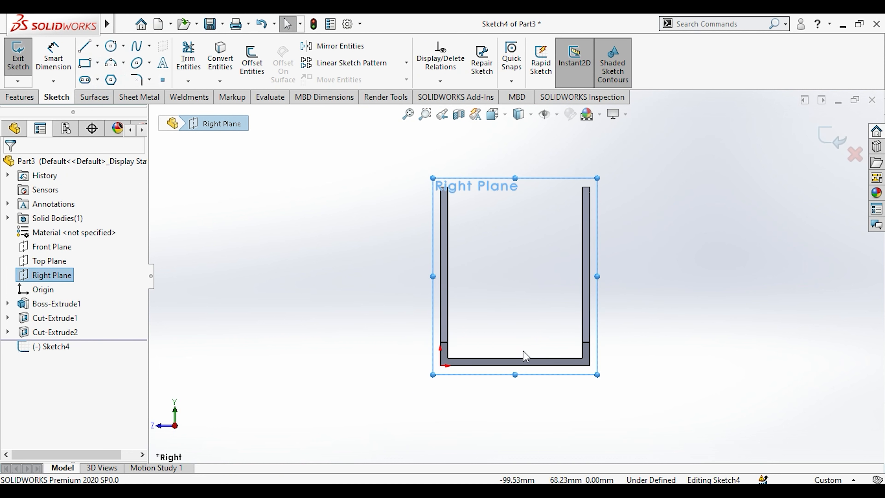
{"action": "left_click", "coordinate": [515, 358]}
{"action": "left_click", "coordinate": [516, 285]}
{"action": "key", "text": "Escape"}
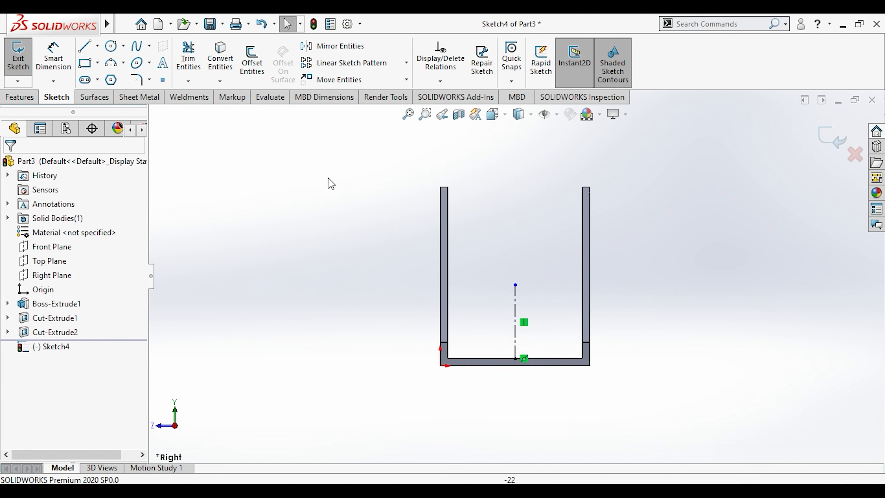
Step: Sketch a vertical line about 50 mm long just right of the centerline, ending on the base's inner edge
{"action": "left_click", "coordinate": [88, 46]}
{"action": "scroll", "coordinate": [482, 221], "scroll_direction": "down", "scroll_amount": 2}
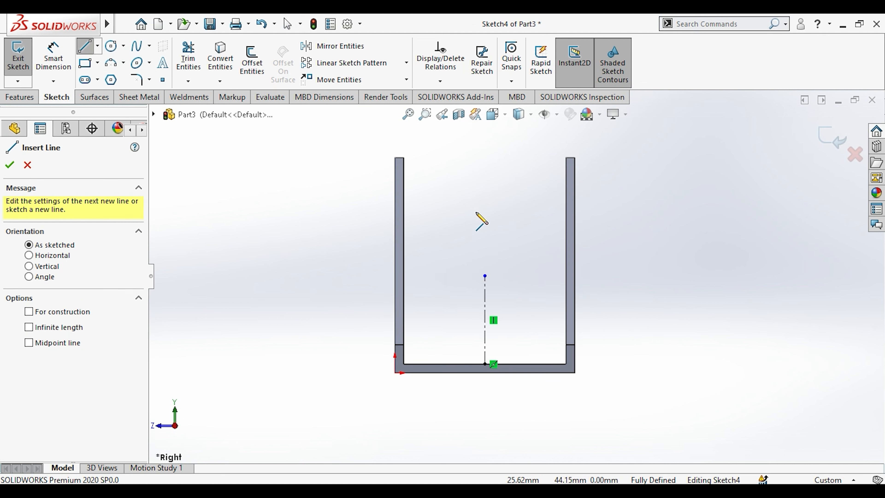
{"action": "left_click", "coordinate": [497, 186]}
{"action": "scroll", "coordinate": [498, 372], "scroll_direction": "down", "scroll_amount": 1}
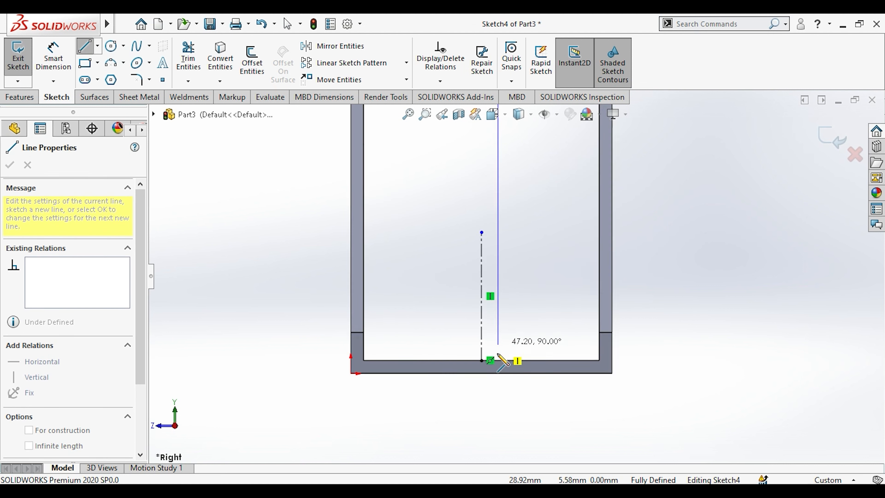
{"action": "scroll", "coordinate": [498, 372], "scroll_direction": "down", "scroll_amount": 2}
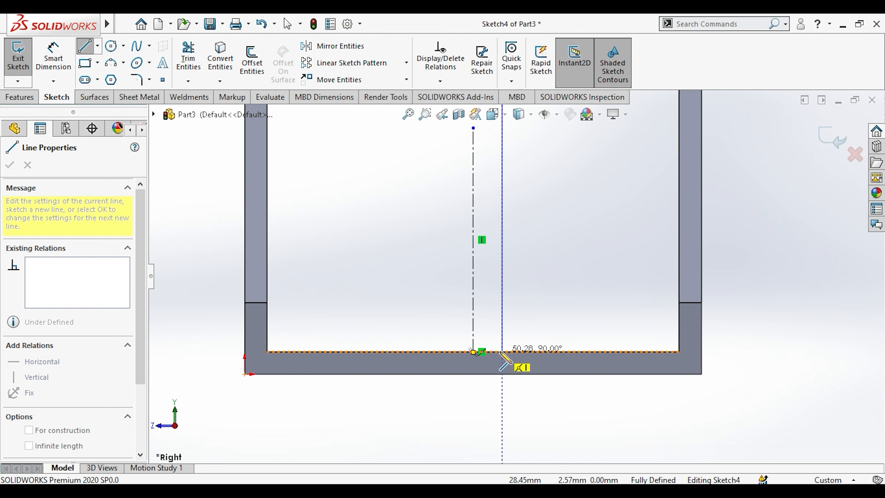
{"action": "left_click", "coordinate": [501, 352]}
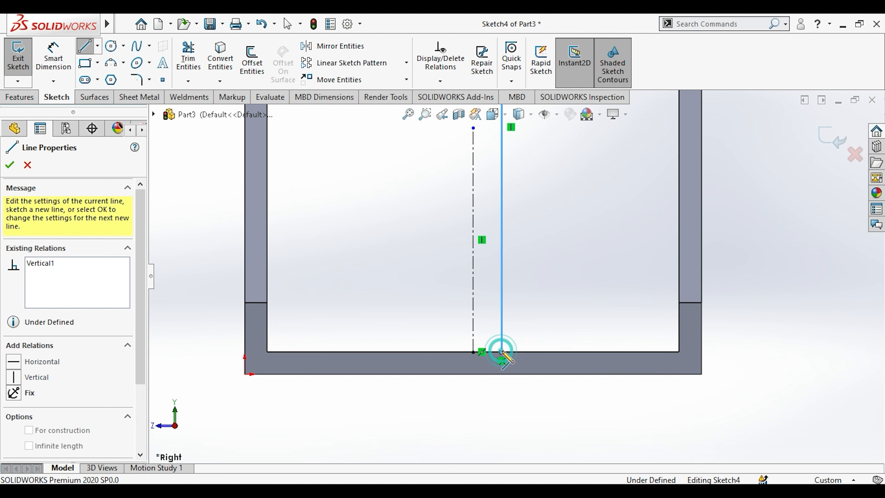
Step: Complete a closed L profile from the vertical line, with a foot along the base about 15 mm beyond a stem about 2.3 mm thick
{"action": "left_click", "coordinate": [658, 352]}
{"action": "left_click", "coordinate": [657, 330]}
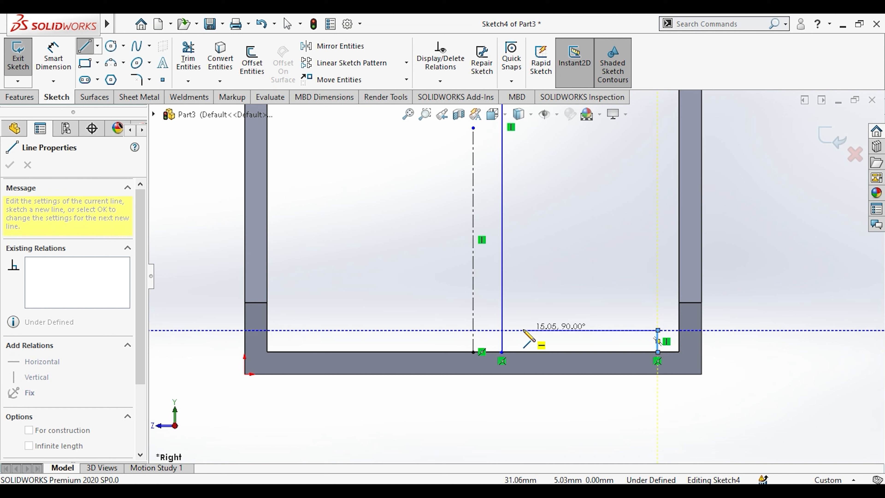
{"action": "left_click", "coordinate": [524, 330]}
{"action": "scroll", "coordinate": [515, 276], "scroll_direction": "up", "scroll_amount": 6}
{"action": "left_click", "coordinate": [517, 172]}
{"action": "key", "text": "ctrl+z"}
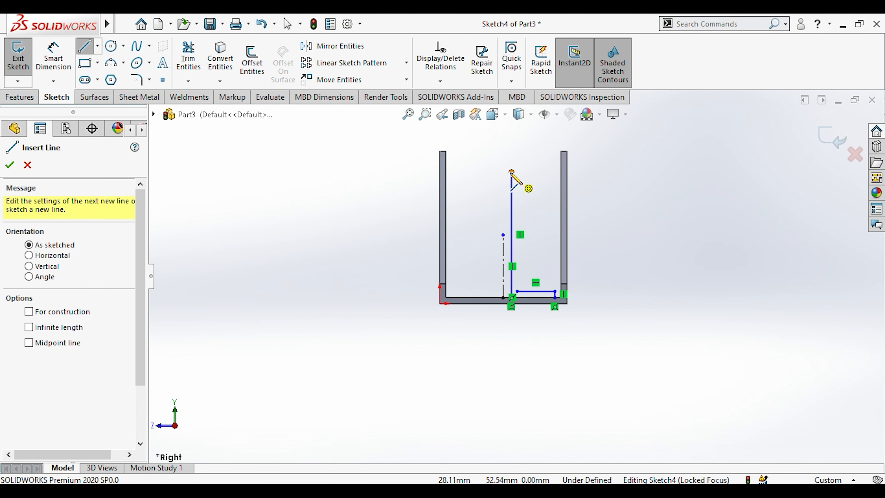
{"action": "left_click", "coordinate": [512, 172]}
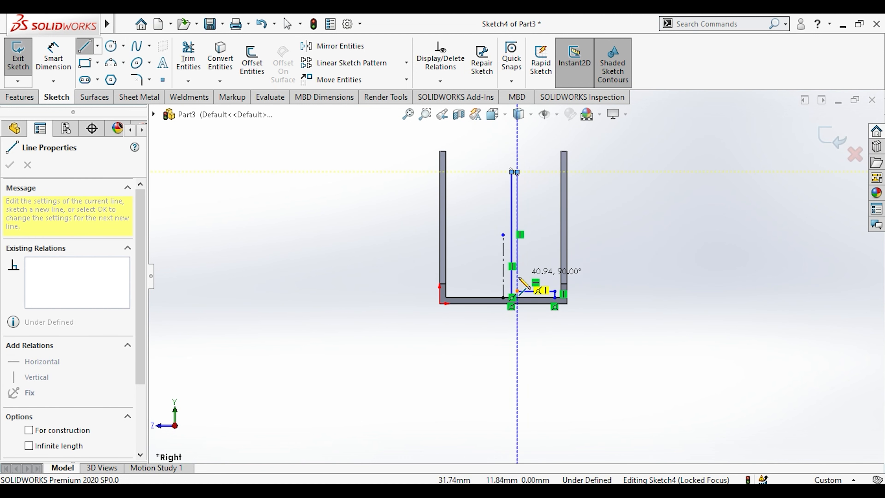
{"action": "left_click", "coordinate": [512, 306]}
{"action": "key", "text": "Escape"}
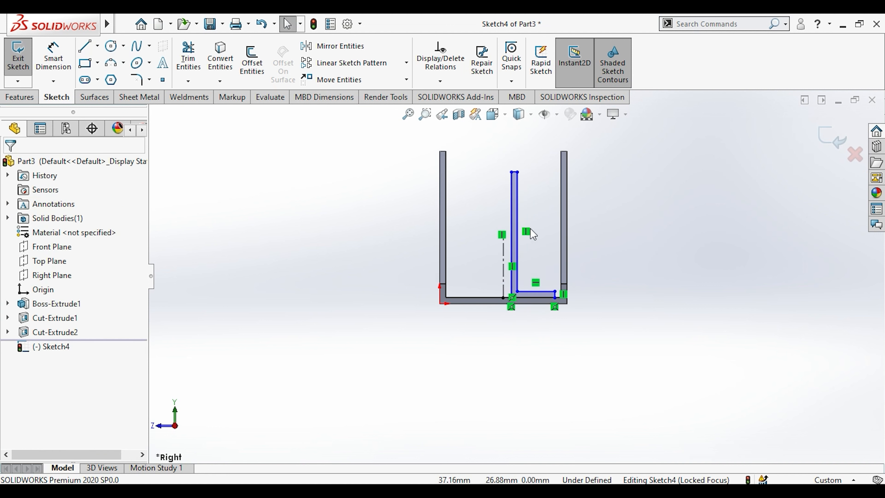
Step: Dimension the short top edge of the L profile at 3 mm
{"action": "scroll", "coordinate": [543, 219], "scroll_direction": "down", "scroll_amount": 2}
{"action": "scroll", "coordinate": [525, 188], "scroll_direction": "up", "scroll_amount": 3}
{"action": "scroll", "coordinate": [524, 157], "scroll_direction": "down", "scroll_amount": 4}
{"action": "right_click", "coordinate": [50, 62]}
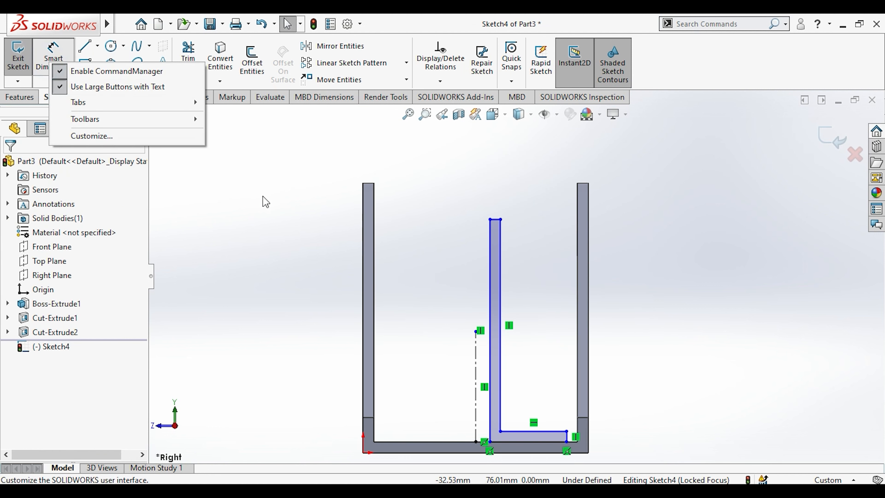
{"action": "key", "text": "Escape"}
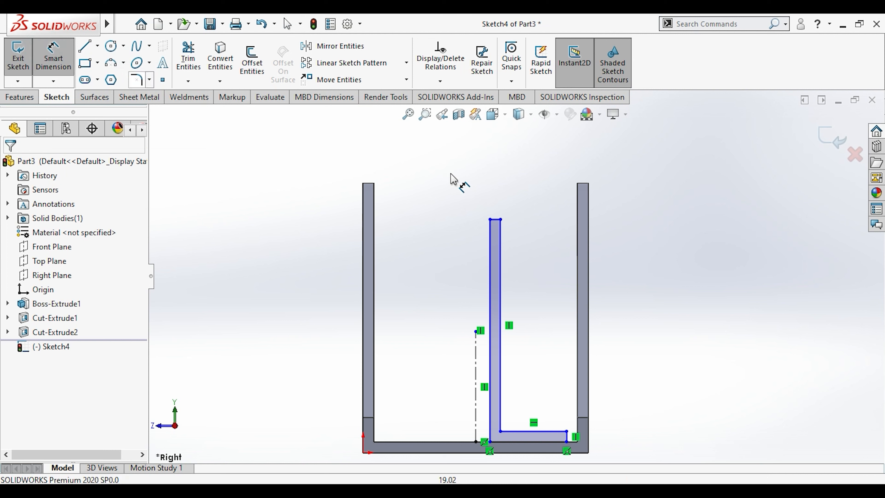
{"action": "scroll", "coordinate": [493, 191], "scroll_direction": "down", "scroll_amount": 3}
{"action": "left_click", "coordinate": [496, 240]}
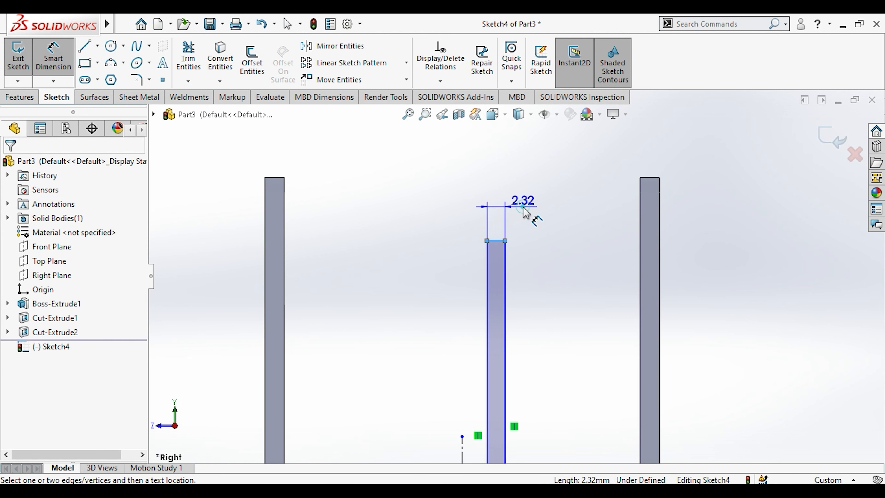
{"action": "left_click", "coordinate": [522, 204]}
{"action": "type", "text": "3"}
{"action": "key", "text": "Return"}
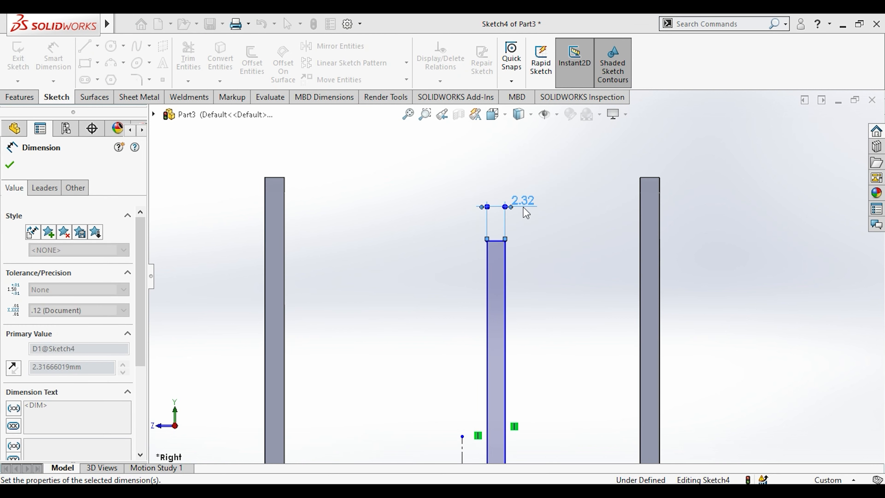
{"action": "key", "text": "Escape"}
Step: Apply an equal relation between the L's short top edge and the vertical end edge of its foot
{"action": "left_click", "coordinate": [498, 240]}
{"action": "scroll", "coordinate": [514, 209], "scroll_direction": "up", "scroll_amount": 5}
{"action": "scroll", "coordinate": [563, 436], "scroll_direction": "down", "scroll_amount": 8}
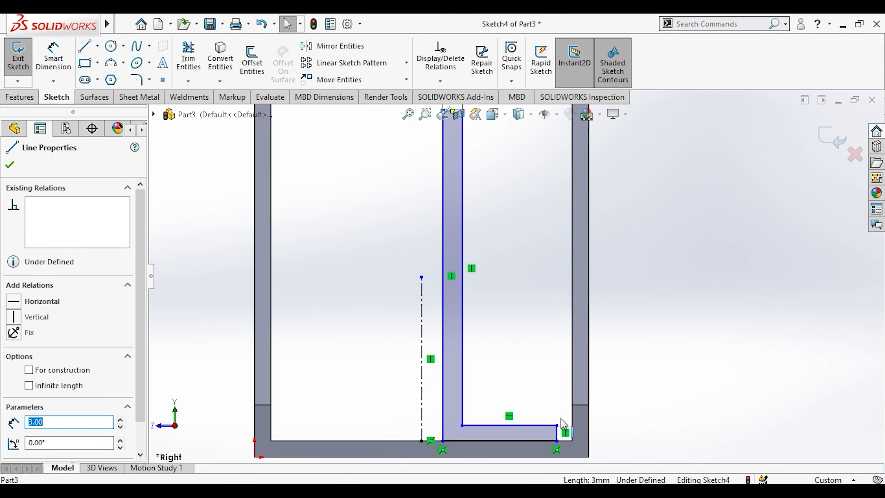
{"action": "left_click", "coordinate": [542, 381], "text": "ctrl"}
{"action": "left_click", "coordinate": [674, 316]}
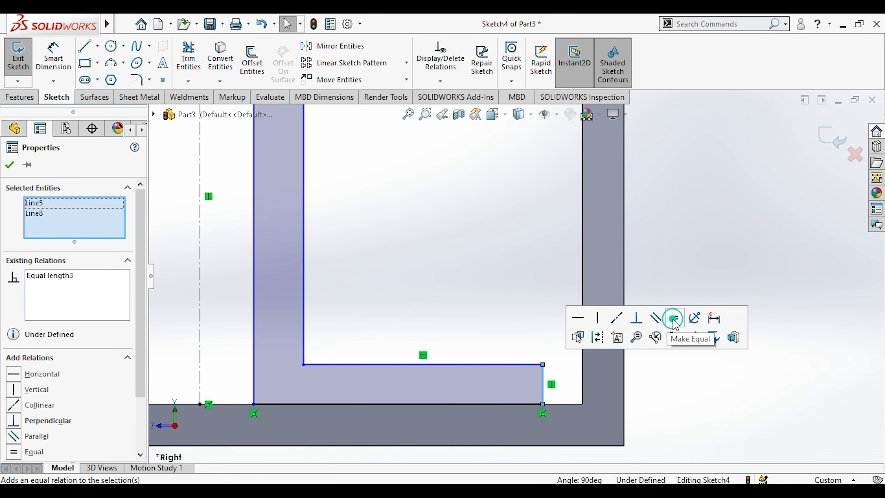
{"action": "left_click", "coordinate": [643, 364]}
Step: Dimension the L profile's long left vertical line at 45 mm
{"action": "scroll", "coordinate": [642, 364], "scroll_direction": "up", "scroll_amount": 6}
{"action": "scroll", "coordinate": [503, 210], "scroll_direction": "down", "scroll_amount": 3}
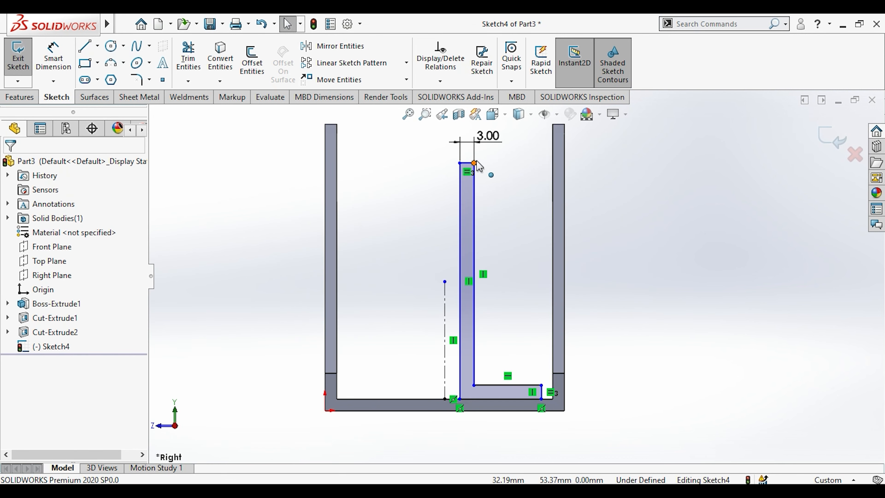
{"action": "right_click", "coordinate": [42, 57]}
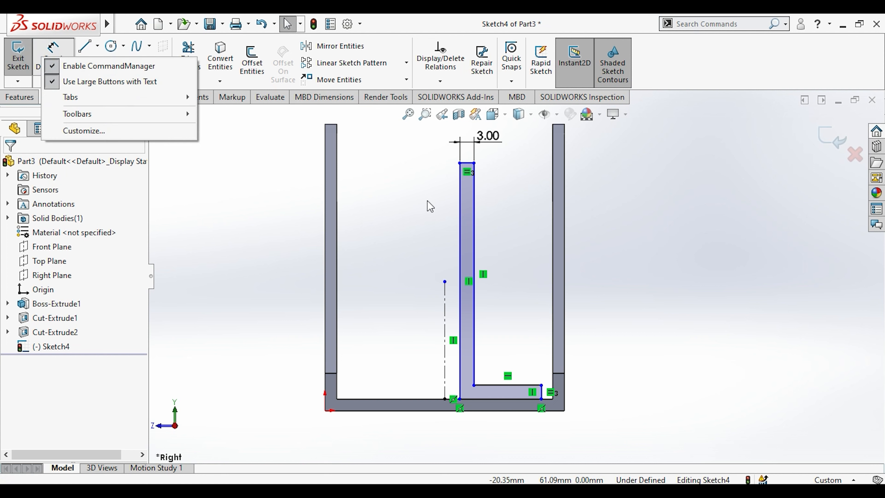
{"action": "left_click", "coordinate": [55, 54]}
{"action": "left_click", "coordinate": [459, 242]}
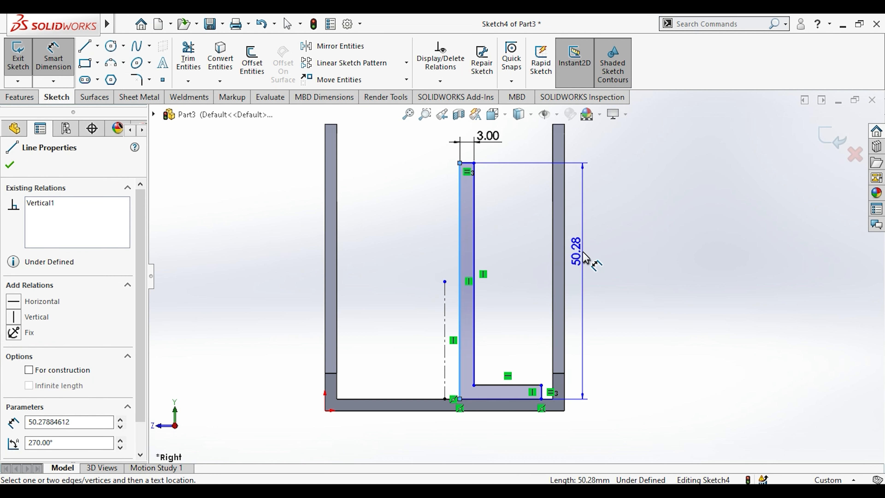
{"action": "left_click", "coordinate": [584, 258]}
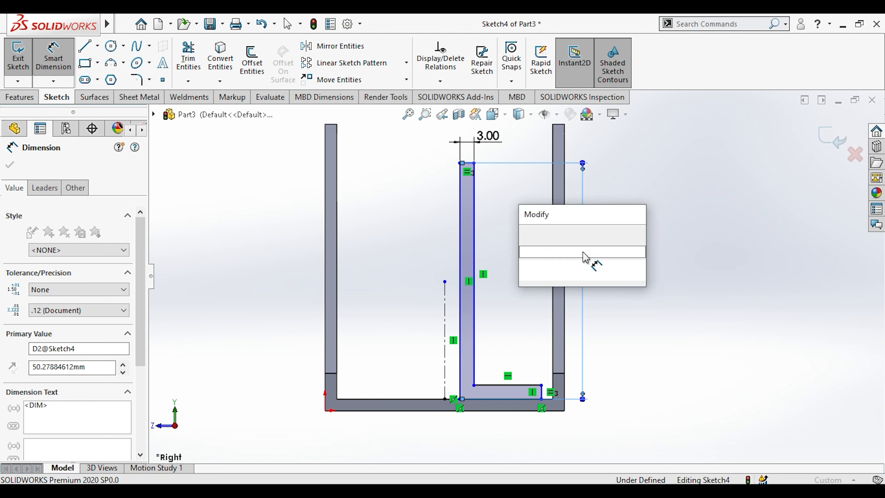
{"action": "type", "text": "45"}
{"action": "key", "text": "Return"}
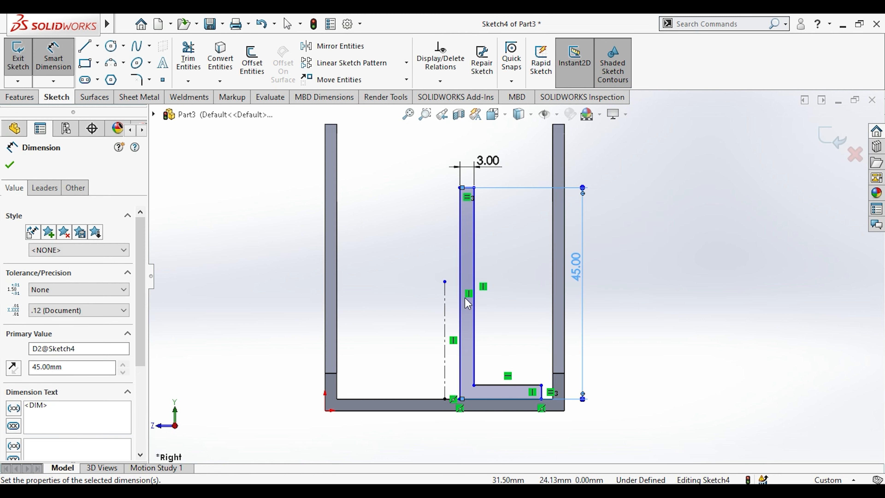
Step: Dimension the distance from the centerline to the L's long left vertical line at 3 mm
{"action": "left_click", "coordinate": [446, 308]}
{"action": "left_click", "coordinate": [460, 393]}
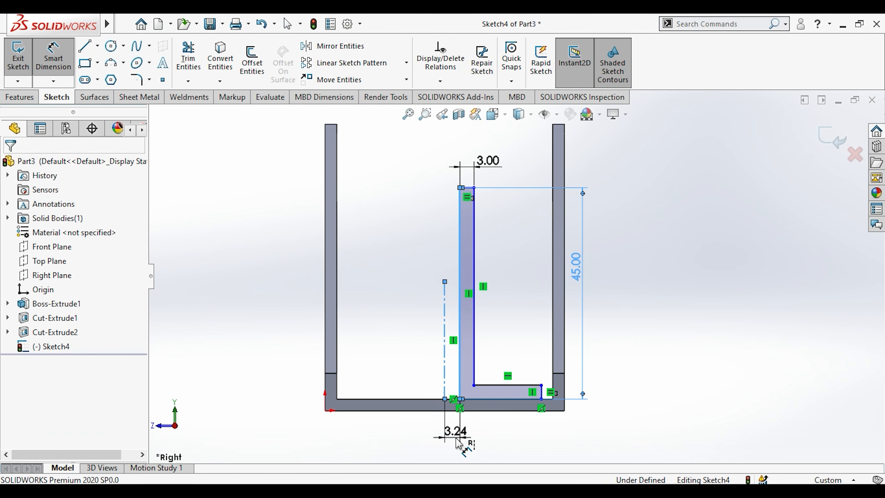
{"action": "left_click", "coordinate": [456, 439]}
{"action": "key", "text": "Return"}
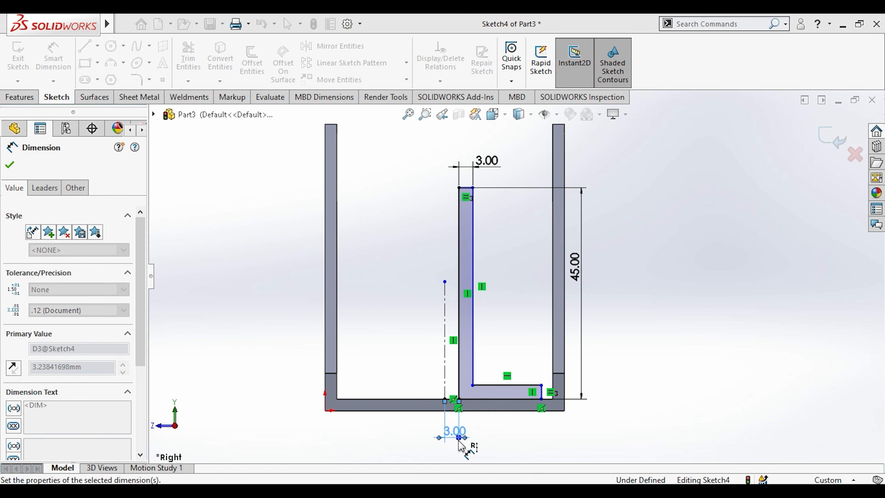
{"action": "key", "text": "Escape"}
{"action": "key", "text": "Escape"}
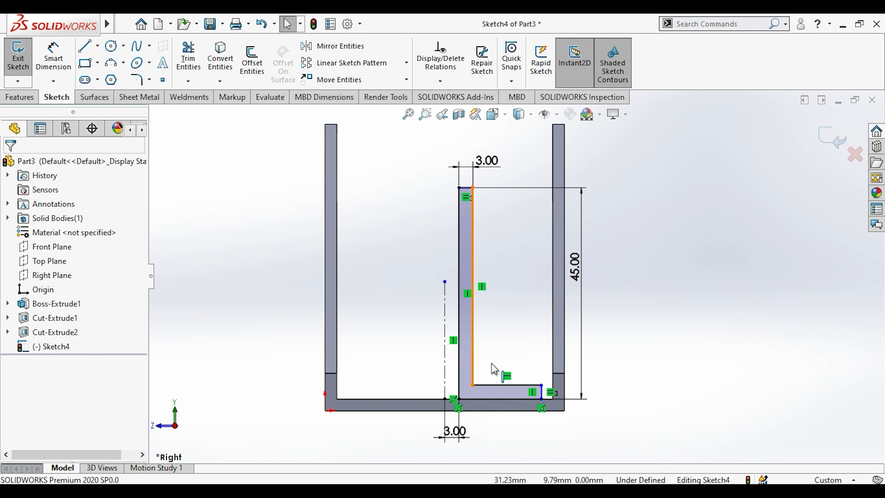
{"action": "left_click", "coordinate": [473, 381]}
{"action": "left_click", "coordinate": [473, 385]}
{"action": "key", "text": "Escape"}
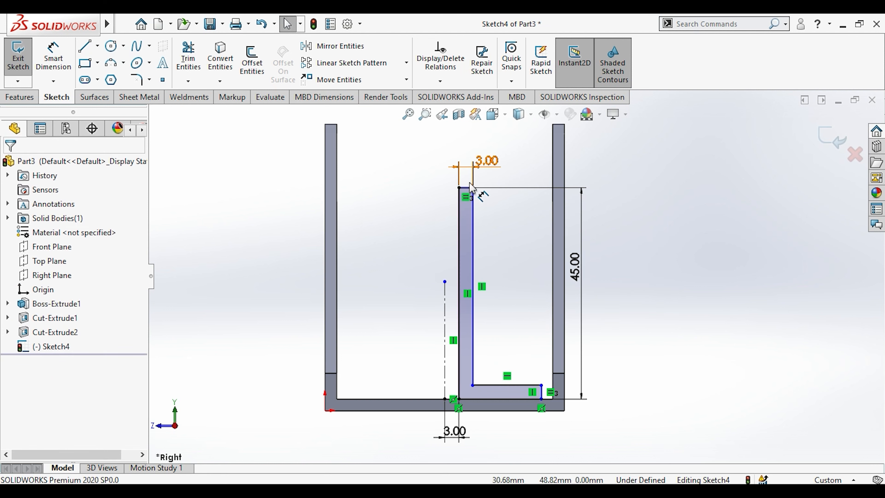
{"action": "left_click", "coordinate": [466, 187]}
{"action": "key", "text": "Escape"}
{"action": "scroll", "coordinate": [464, 171], "scroll_direction": "down", "scroll_amount": 4}
{"action": "left_click", "coordinate": [498, 234]}
{"action": "key", "text": "Escape"}
{"action": "scroll", "coordinate": [510, 396], "scroll_direction": "up", "scroll_amount": 5}
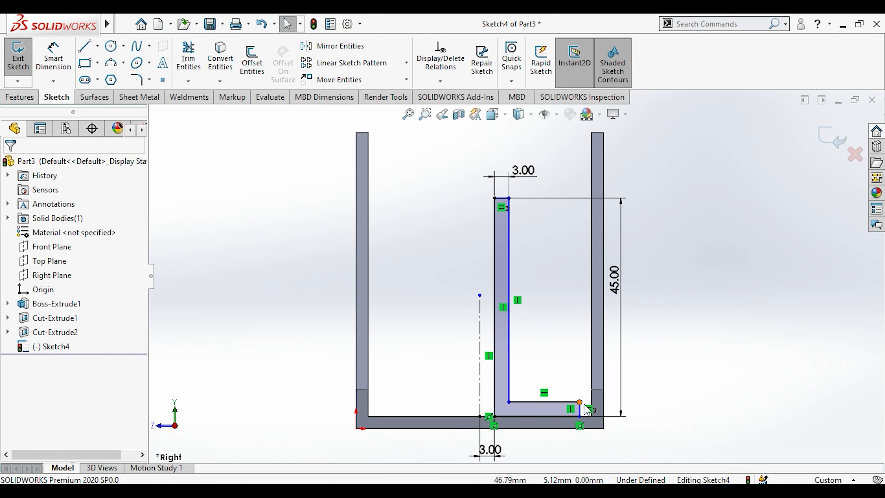
Step: Dimension the gap between the end edge of the L's foot and the channel's inner wall at 2 mm
{"action": "left_click", "coordinate": [53, 58]}
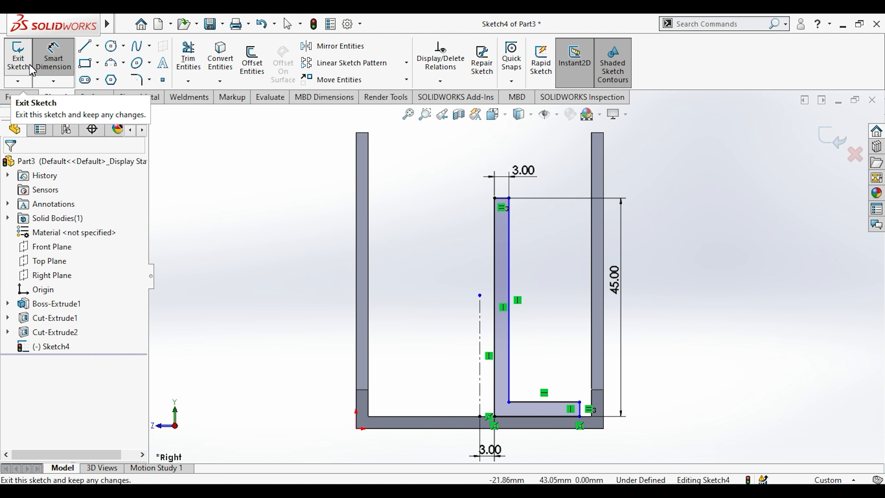
{"action": "scroll", "coordinate": [539, 411], "scroll_direction": "down", "scroll_amount": 4}
{"action": "left_click", "coordinate": [649, 397]}
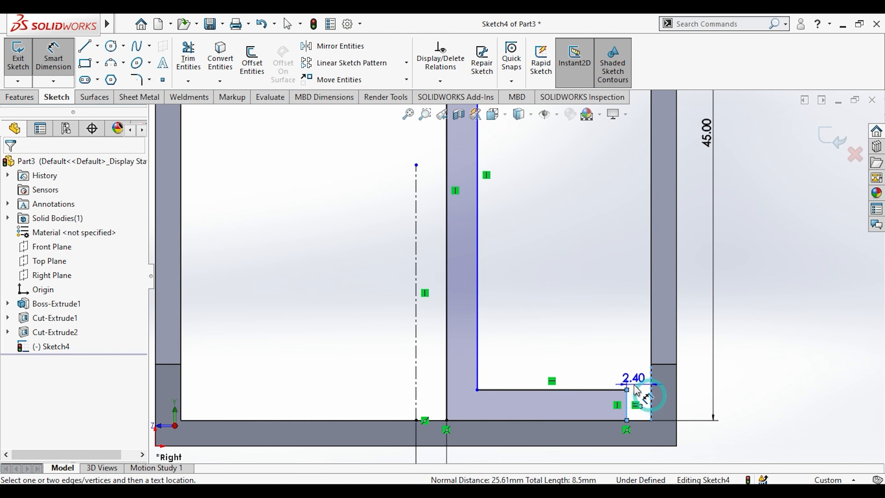
{"action": "left_click", "coordinate": [640, 376]}
{"action": "type", "text": "2"}
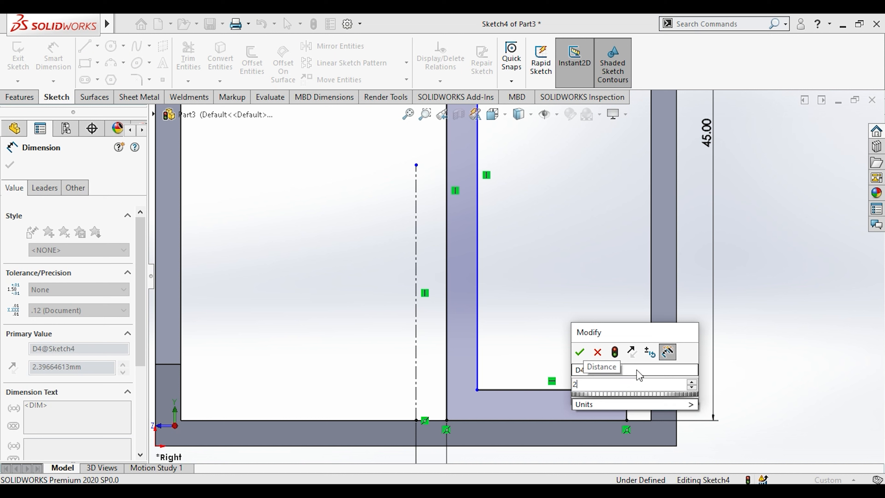
{"action": "key", "text": "Return"}
Step: Dimension the upper horizontal edge of the L's foot at 15 mm
{"action": "left_click", "coordinate": [478, 360]}
{"action": "key", "text": "Escape"}
{"action": "left_click", "coordinate": [490, 390]}
{"action": "left_click", "coordinate": [500, 366]}
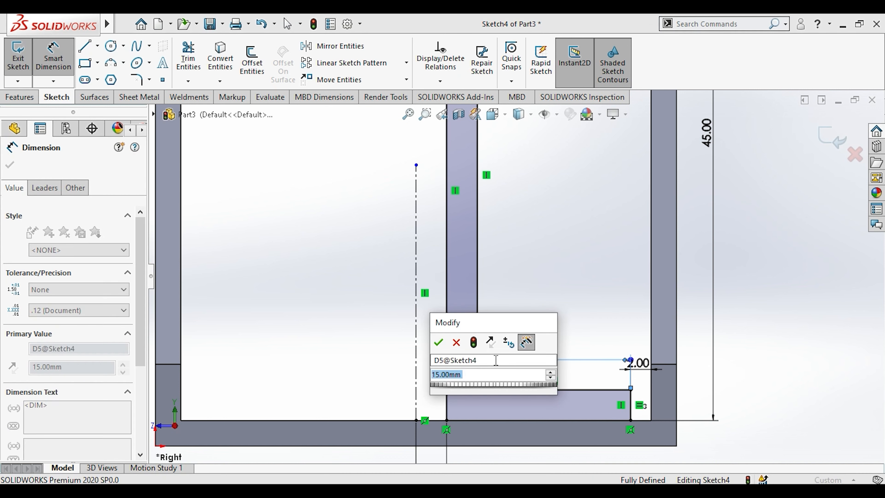
{"action": "scroll", "coordinate": [544, 289], "scroll_direction": "up", "scroll_amount": 3}
{"action": "scroll", "coordinate": [546, 286], "scroll_direction": "up", "scroll_amount": 3}
{"action": "scroll", "coordinate": [547, 287], "scroll_direction": "down", "scroll_amount": 2}
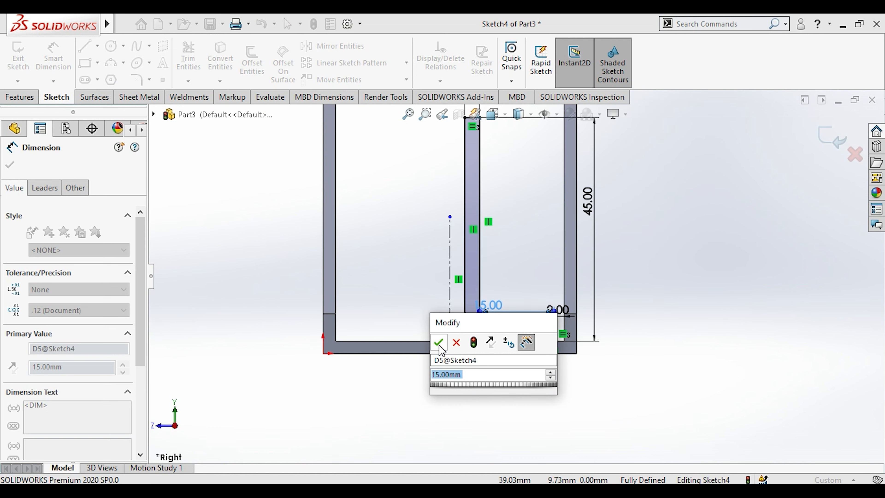
{"action": "left_click", "coordinate": [439, 342]}
{"action": "key", "text": "Escape"}
Step: Mirror all six lines of the L profile about the vertical centerline, keeping the original
{"action": "left_click", "coordinate": [338, 46]}
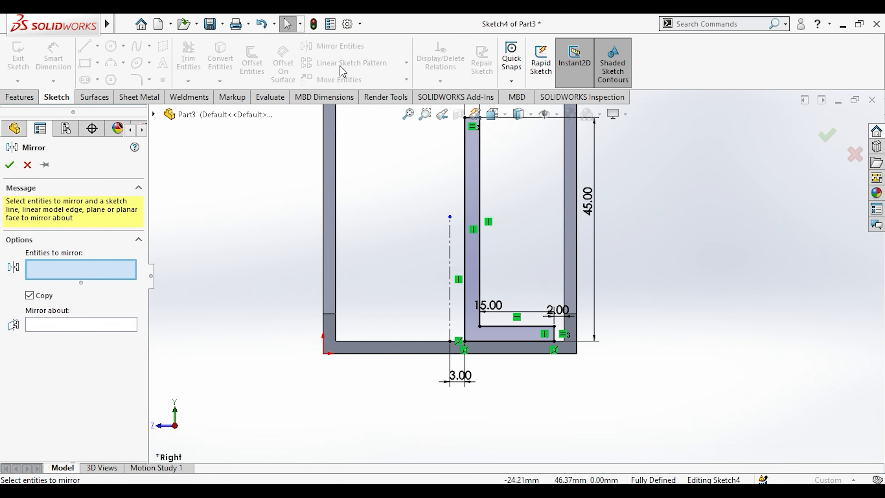
{"action": "left_click", "coordinate": [478, 274]}
{"action": "right_click", "coordinate": [79, 372]}
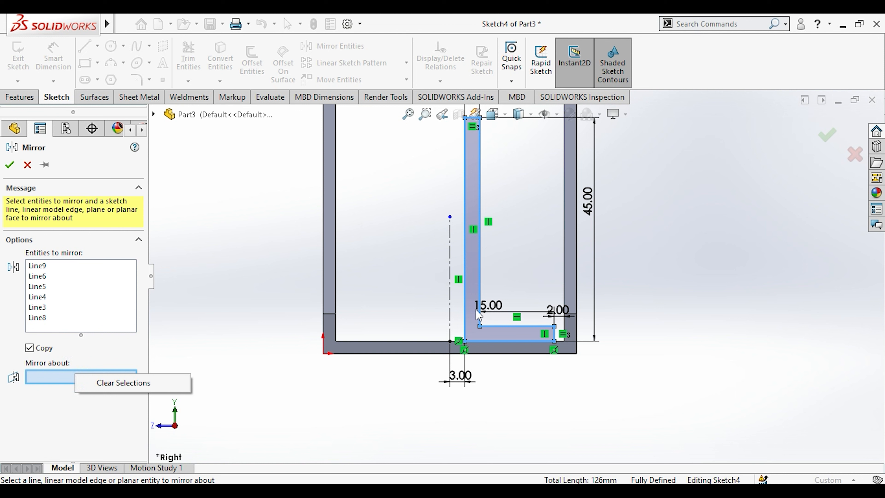
{"action": "left_click", "coordinate": [450, 326]}
{"action": "left_click", "coordinate": [9, 164]}
Step: Start a boss extrusion of both L profiles with a reversed, blind first direction of 23 mm
{"action": "middle_click_drag", "start_coordinate": [232, 174], "coordinate": [280, 277]}
{"action": "right_click", "coordinate": [10, 98]}
{"action": "left_click", "coordinate": [9, 99]}
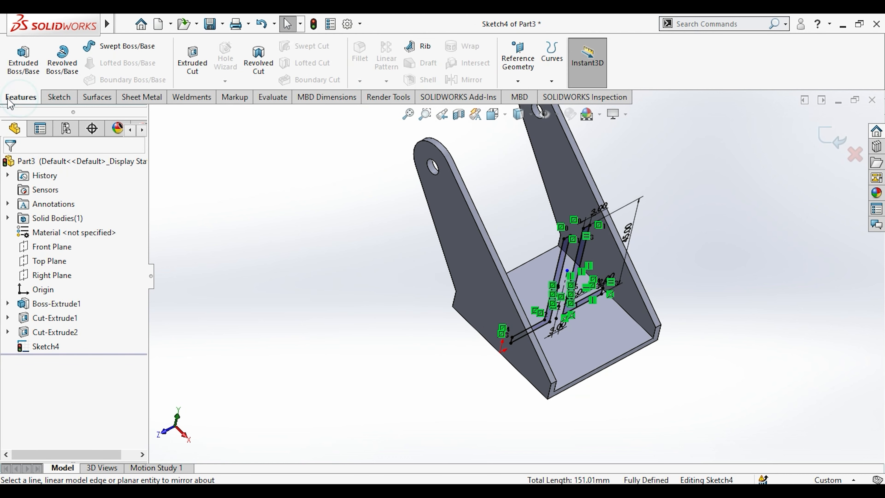
{"action": "right_click", "coordinate": [16, 75]}
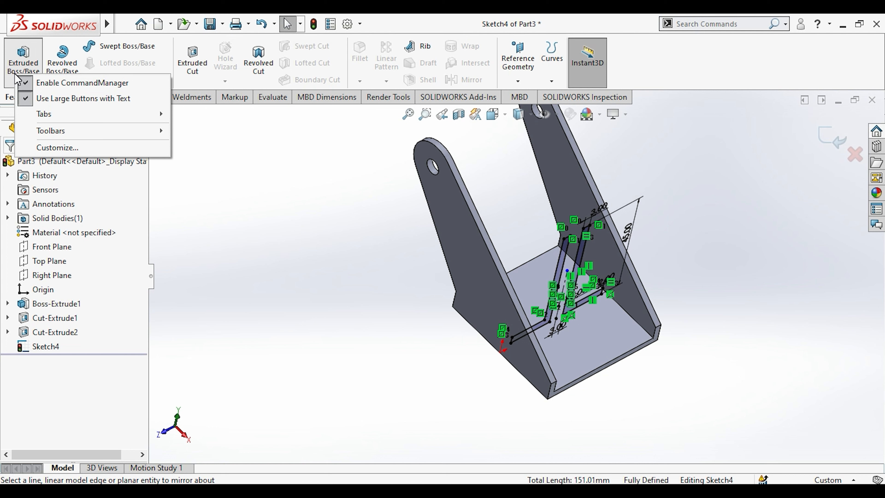
{"action": "left_click", "coordinate": [19, 61]}
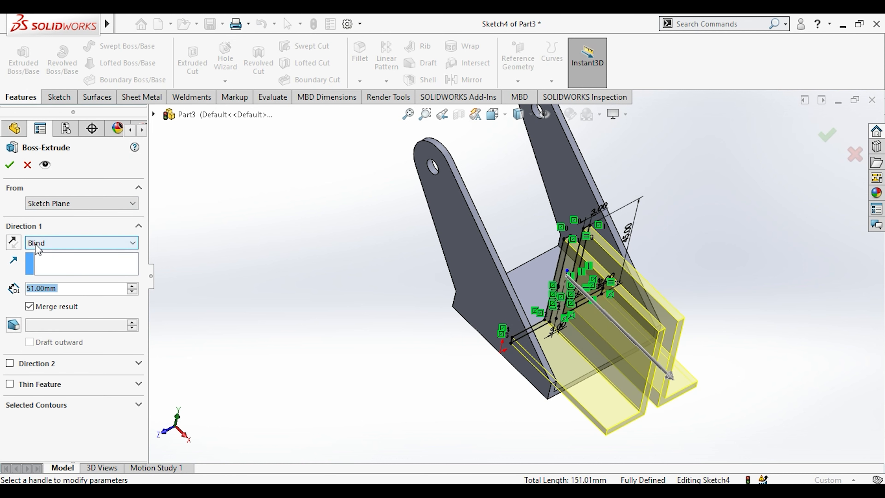
{"action": "left_click", "coordinate": [14, 242]}
{"action": "left_click", "coordinate": [12, 239]}
{"action": "middle_click_drag", "start_coordinate": [478, 271], "coordinate": [536, 330]}
{"action": "left_click", "coordinate": [131, 291]}
{"action": "left_click", "coordinate": [132, 291]}
{"action": "left_click", "coordinate": [132, 291]}
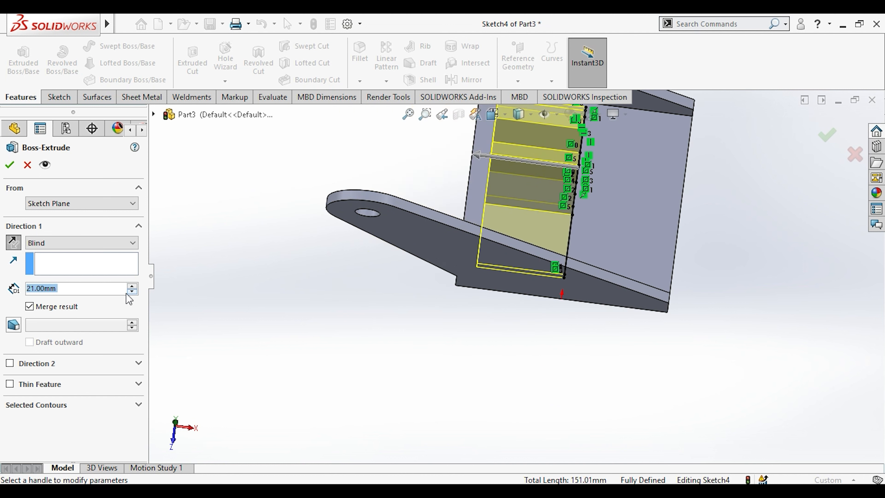
{"action": "type", "text": "25"}
{"action": "key", "text": "Return"}
{"action": "type", "text": "23"}
{"action": "mouse_move", "coordinate": [87, 303]}
{"action": "left_click", "coordinate": [243, 280]}
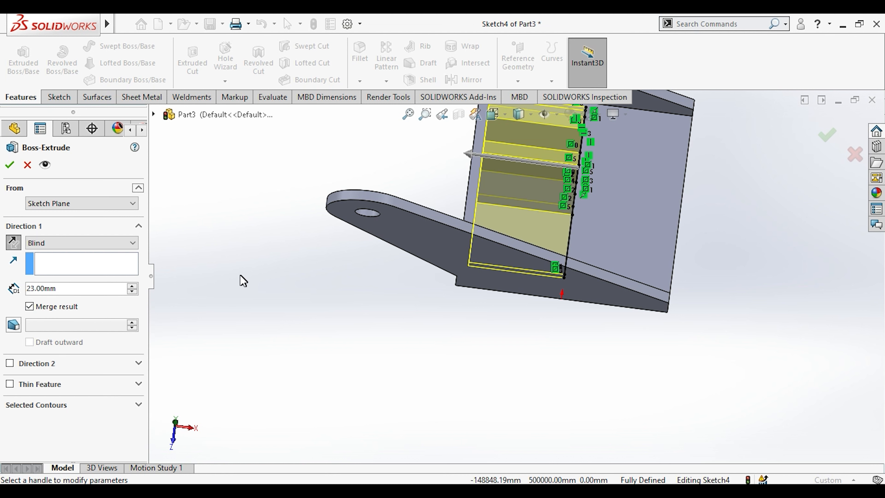
Step: Add a blind second direction of 17 mm, entered as 40-23, and complete the boss extrusion
{"action": "left_click", "coordinate": [10, 363]}
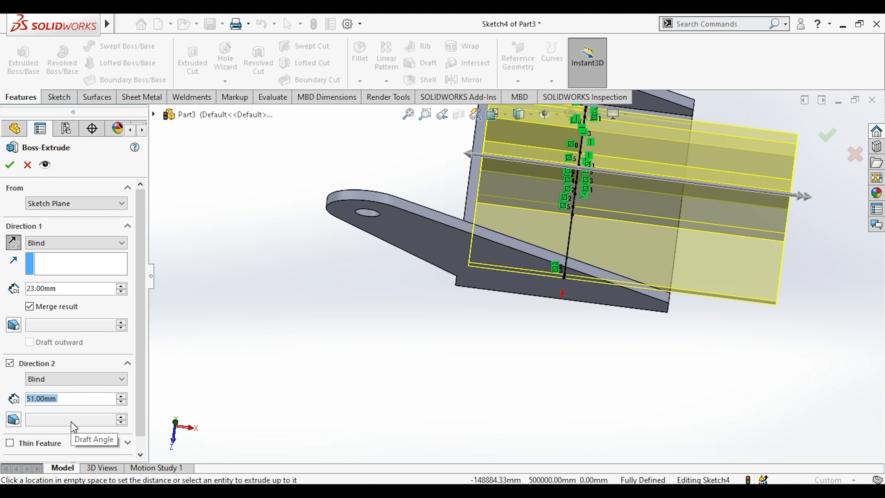
{"action": "type", "text": "40-23"}
{"action": "key", "text": "Return"}
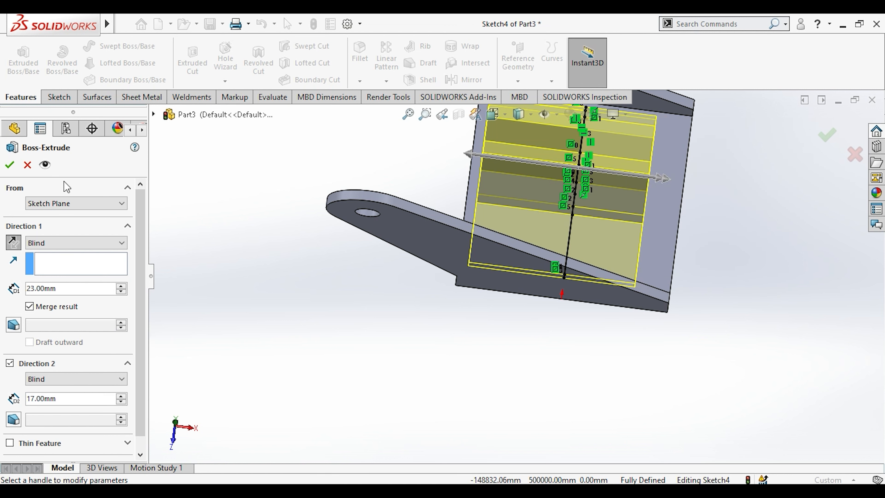
{"action": "left_click", "coordinate": [9, 169]}
Step: Change the model's display style to Hidden Lines Visible
{"action": "mouse_move", "coordinate": [176, 201]}
{"action": "middle_mouse_down"}
{"action": "mouse_move", "coordinate": [254, 237]}
{"action": "mouse_move", "coordinate": [197, 169]}
{"action": "mouse_move", "coordinate": [234, 232]}
{"action": "mouse_move", "coordinate": [265, 245]}
{"action": "middle_mouse_up"}
{"action": "scroll", "coordinate": [350, 286], "scroll_direction": "up", "scroll_amount": 4}
{"action": "middle_click_drag", "start_coordinate": [363, 232], "coordinate": [387, 242]}
{"action": "scroll", "coordinate": [525, 300], "scroll_direction": "down", "scroll_amount": 4}
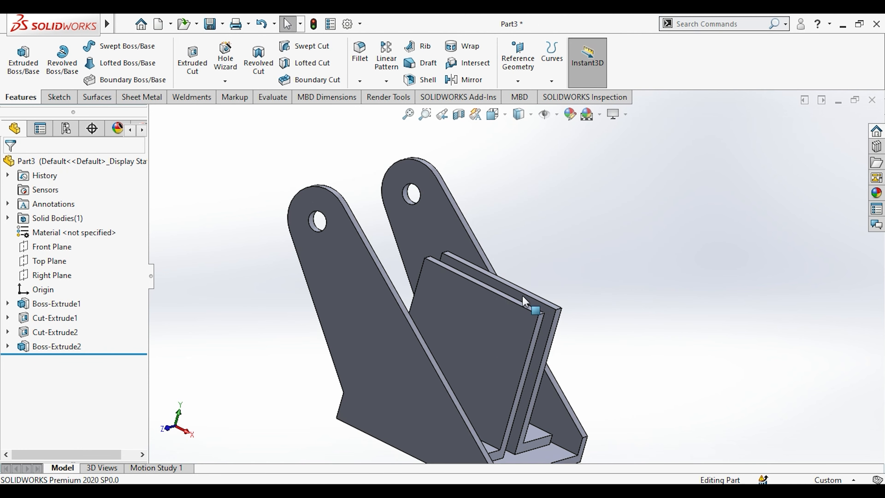
{"action": "left_click", "coordinate": [459, 333]}
{"action": "left_click", "coordinate": [701, 377]}
{"action": "left_click", "coordinate": [530, 115]}
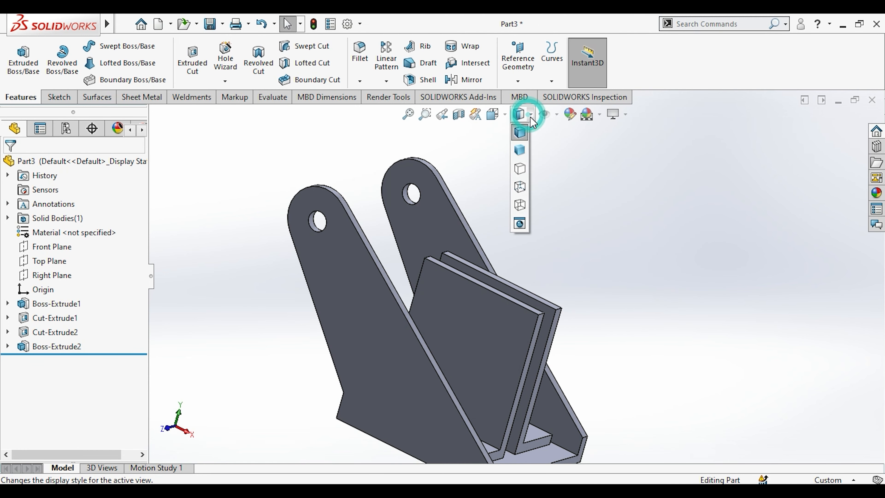
{"action": "left_click", "coordinate": [520, 169]}
{"action": "middle_click_drag", "start_coordinate": [522, 175], "coordinate": [624, 232]}
{"action": "left_click", "coordinate": [531, 115]}
{"action": "left_click", "coordinate": [522, 195]}
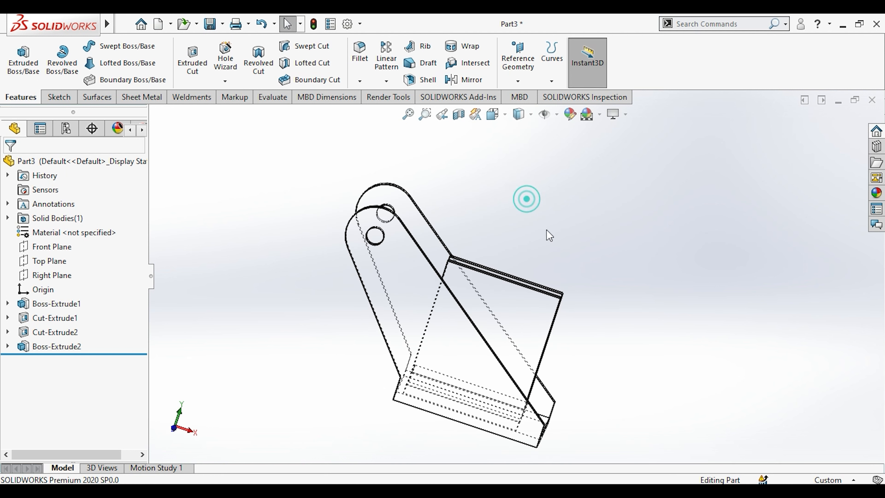
Step: Start a sketch on the front upright plate's outer face and draw a three-point arc across its upper left corner
{"action": "key", "text": "space"}
{"action": "left_click", "coordinate": [584, 249]}
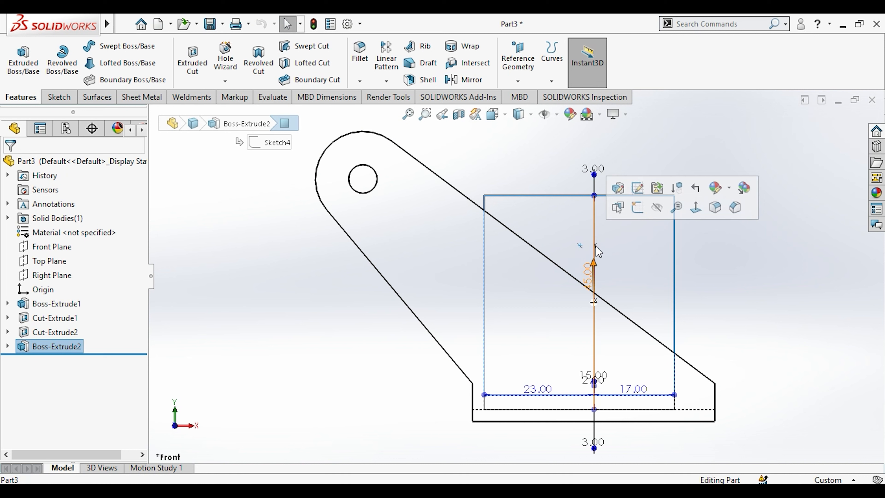
{"action": "left_click", "coordinate": [637, 208]}
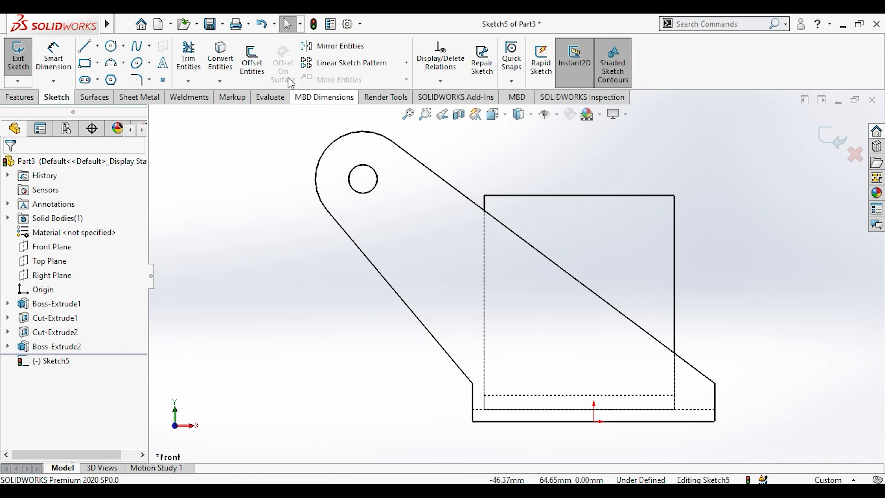
{"action": "left_click", "coordinate": [484, 233]}
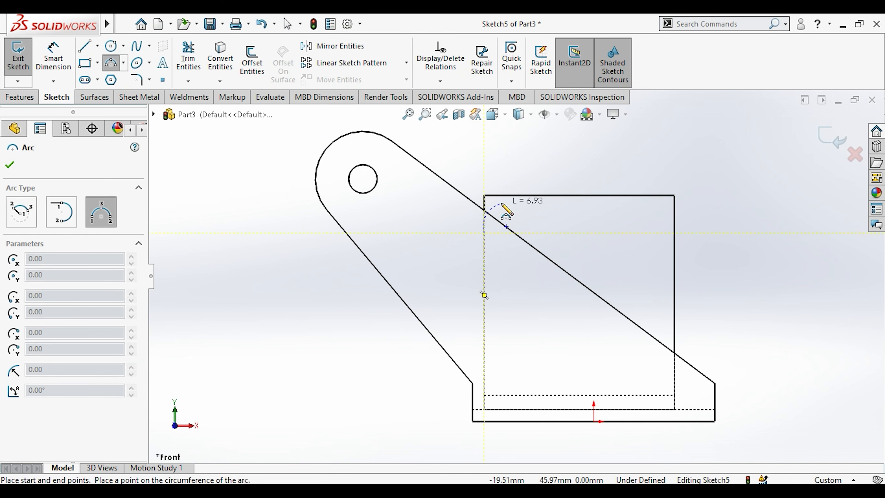
{"action": "middle_click_drag", "start_coordinate": [516, 202], "coordinate": [528, 260]}
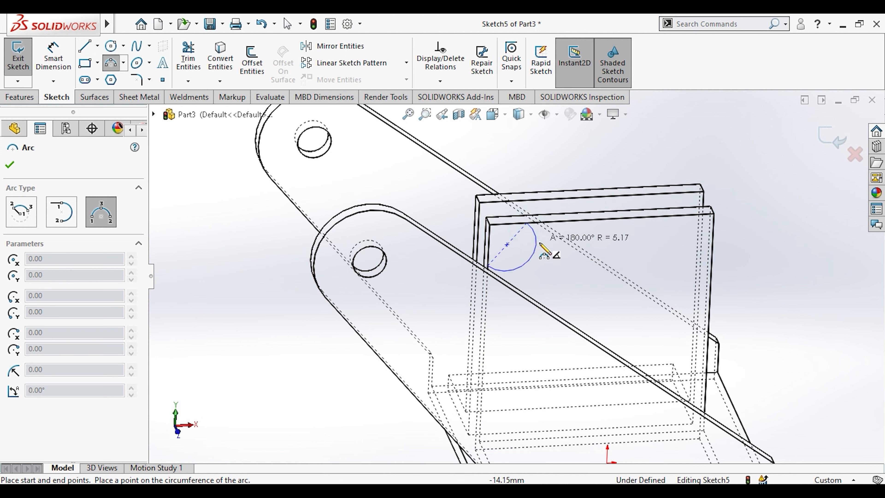
{"action": "left_click", "coordinate": [502, 233]}
{"action": "key", "text": "Escape"}
Step: Pull the arc's upper endpoint off the plate's top edge and make the arc tangent to that edge
{"action": "scroll", "coordinate": [523, 229], "scroll_direction": "down", "scroll_amount": 4}
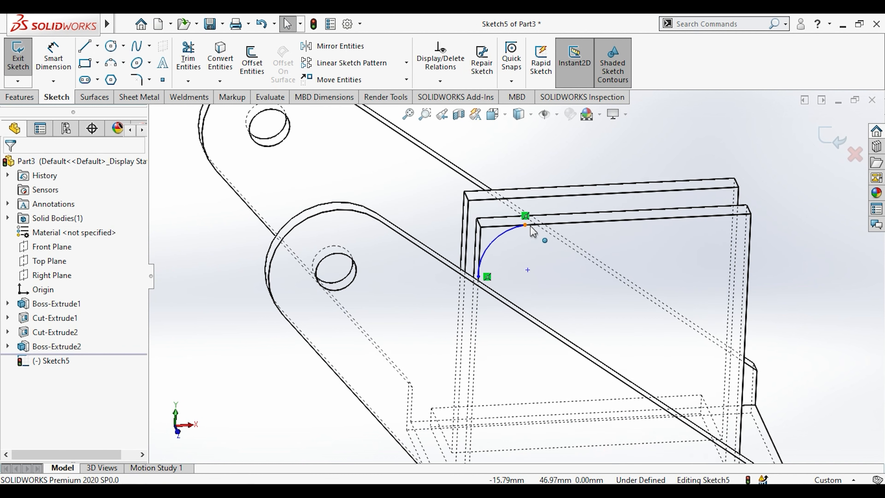
{"action": "left_click_drag", "start_coordinate": [520, 233], "coordinate": [545, 261]}
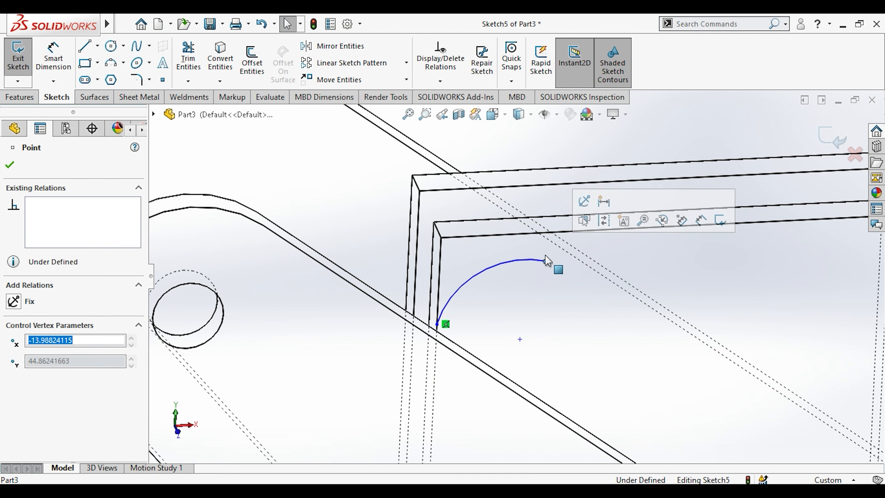
{"action": "left_click", "coordinate": [529, 234], "text": "ctrl"}
{"action": "right_click", "coordinate": [48, 219]}
{"action": "left_click", "coordinate": [72, 236]}
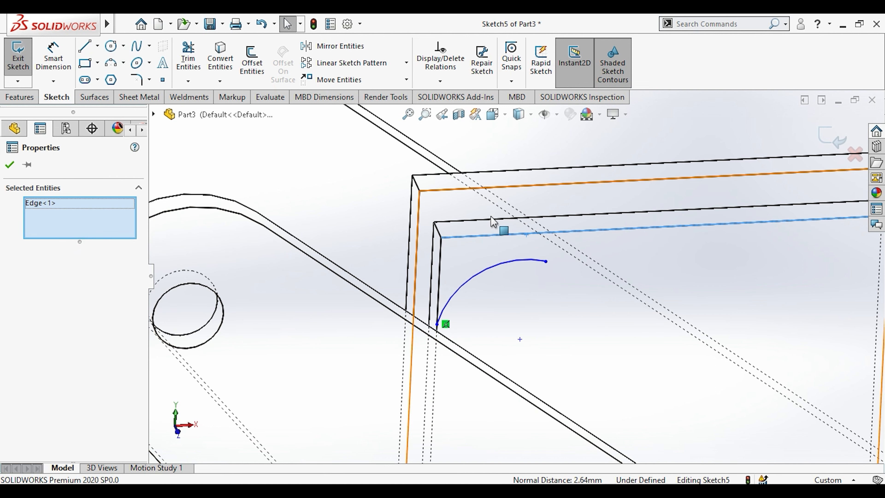
{"action": "left_click", "coordinate": [511, 266], "text": "ctrl"}
{"action": "scroll", "coordinate": [532, 278], "scroll_direction": "up", "scroll_amount": 3}
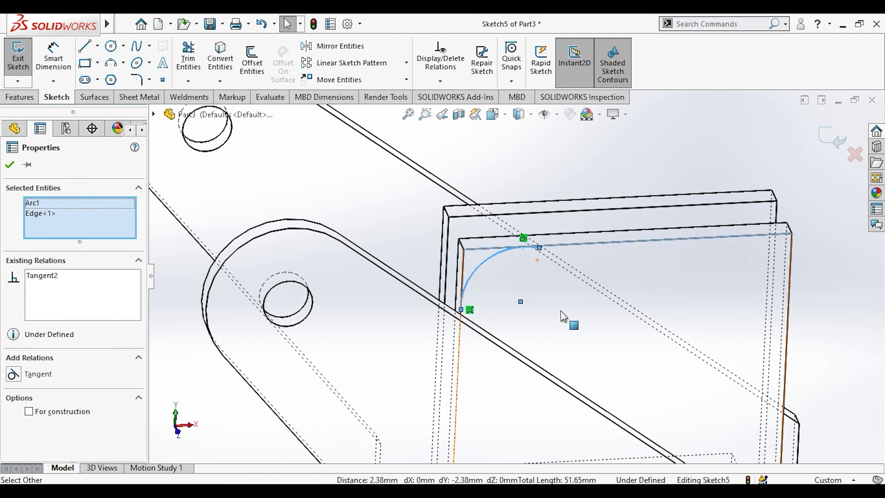
{"action": "key", "text": "Escape"}
{"action": "left_click", "coordinate": [84, 46]}
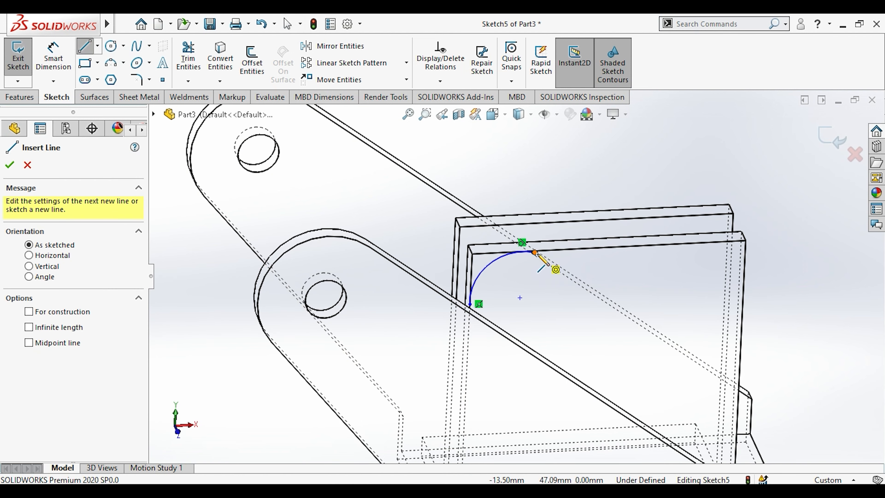
{"action": "left_click", "coordinate": [534, 253]}
{"action": "middle_click_drag", "start_coordinate": [672, 332], "coordinate": [682, 380]}
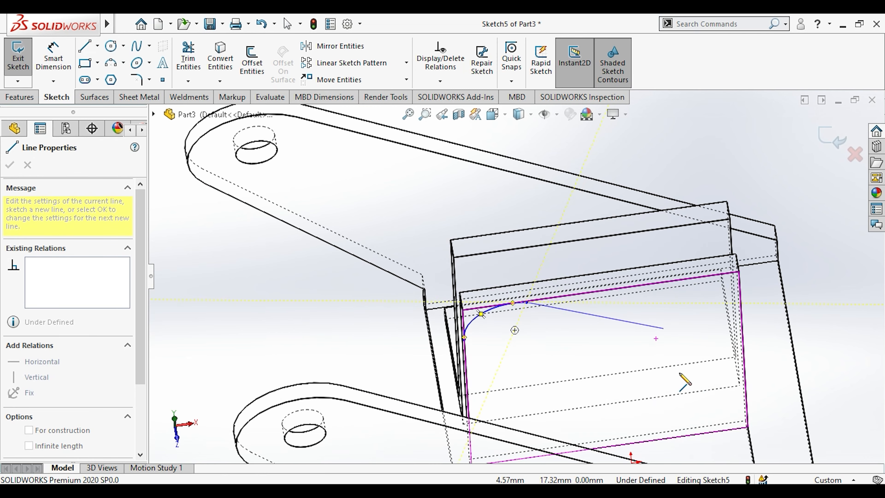
{"action": "left_click", "coordinate": [746, 386]}
{"action": "key", "text": "ctrl+z"}
{"action": "key", "text": "Escape"}
Step: Sketch a slanted line from the arc's upper end down to the lower part of the plate's right vertical edge
{"action": "scroll", "coordinate": [491, 311], "scroll_direction": "down", "scroll_amount": 3}
{"action": "middle_click_drag", "start_coordinate": [491, 312], "coordinate": [479, 244]}
{"action": "left_click", "coordinate": [573, 286]}
{"action": "scroll", "coordinate": [587, 297], "scroll_direction": "up", "scroll_amount": 5}
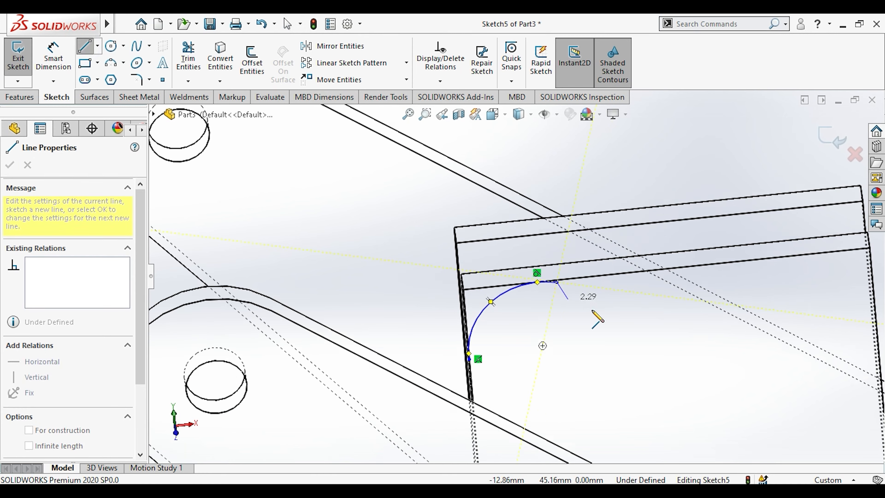
{"action": "mouse_move", "coordinate": [655, 324]}
{"action": "middle_mouse_down"}
{"action": "mouse_move", "coordinate": [623, 366]}
{"action": "mouse_move", "coordinate": [676, 383]}
{"action": "middle_mouse_up"}
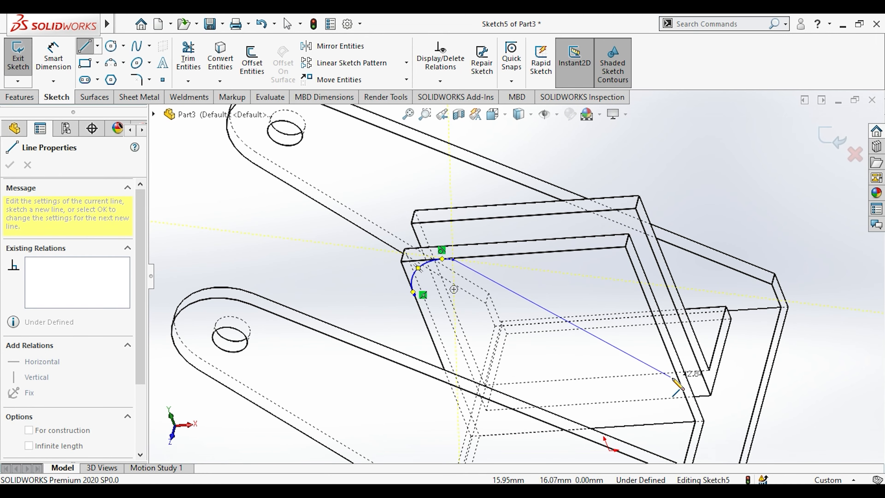
{"action": "double_click", "coordinate": [679, 380]}
{"action": "key", "text": "Escape"}
Step: Apply a tangent relation between the arc and the plate's left vertical edge
{"action": "scroll", "coordinate": [455, 263], "scroll_direction": "down", "scroll_amount": 7}
{"action": "middle_click_drag", "start_coordinate": [425, 271], "coordinate": [429, 278]}
{"action": "middle_click_drag", "start_coordinate": [363, 314], "coordinate": [361, 289]}
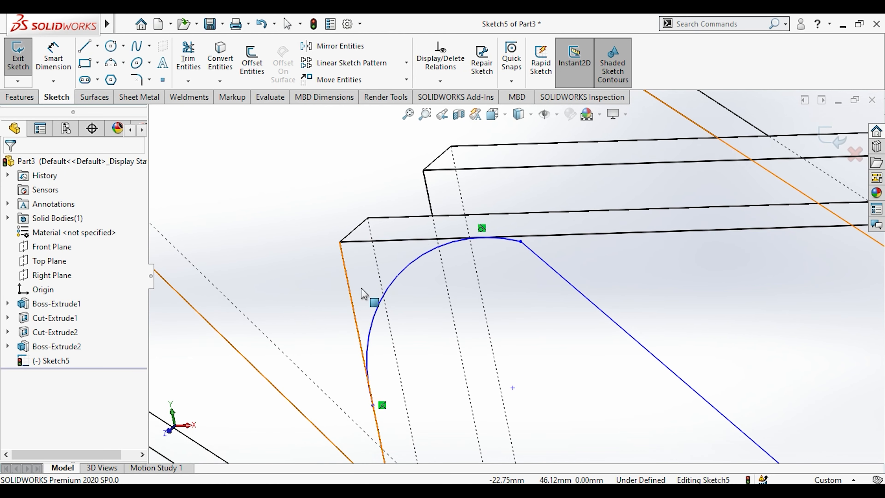
{"action": "left_click", "coordinate": [374, 323]}
{"action": "left_click", "coordinate": [357, 316], "text": "ctrl"}
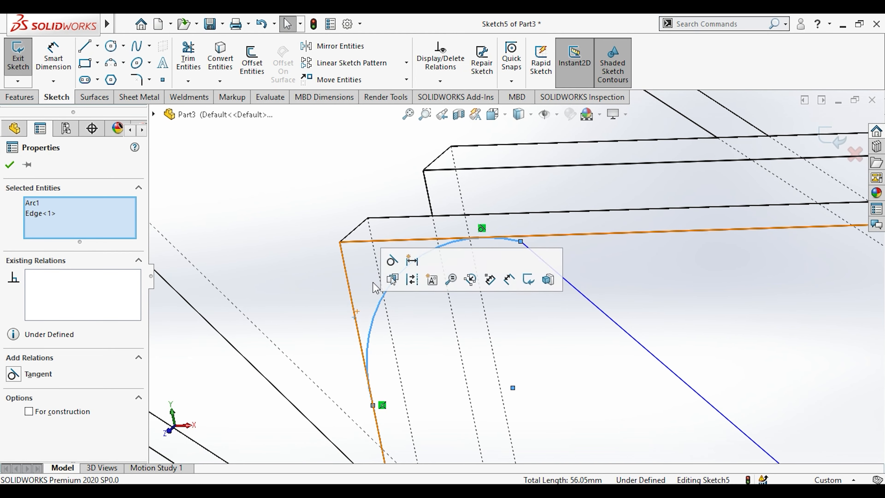
{"action": "left_click", "coordinate": [385, 264]}
{"action": "left_click", "coordinate": [316, 202]}
Step: Apply a tangent relation between the arc and the slanted line
{"action": "left_click", "coordinate": [510, 239]}
{"action": "left_click", "coordinate": [531, 251], "text": "ctrl"}
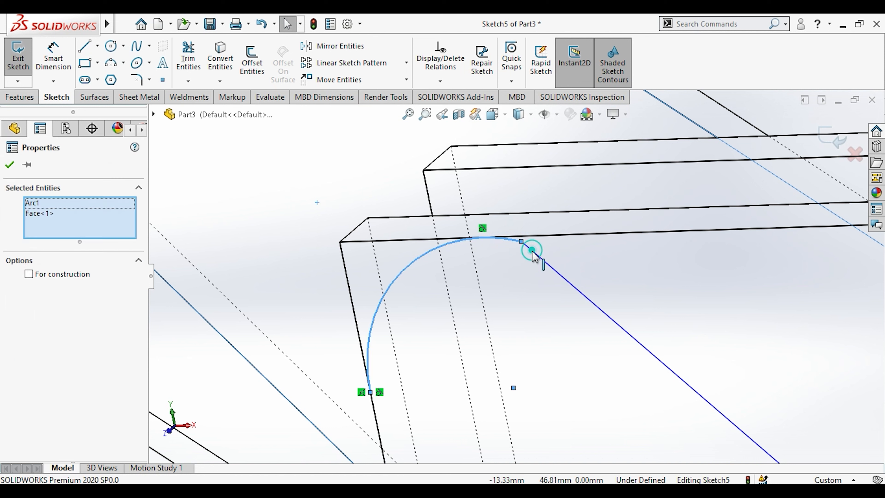
{"action": "left_click", "coordinate": [572, 193]}
{"action": "left_click", "coordinate": [522, 256]}
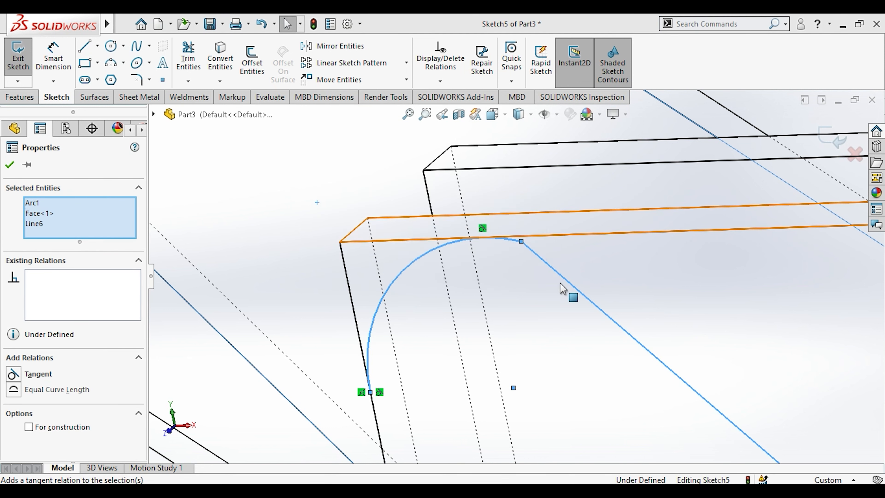
{"action": "scroll", "coordinate": [534, 269], "scroll_direction": "up", "scroll_amount": 3}
{"action": "scroll", "coordinate": [551, 272], "scroll_direction": "up", "scroll_amount": 6}
{"action": "key", "text": "Escape"}
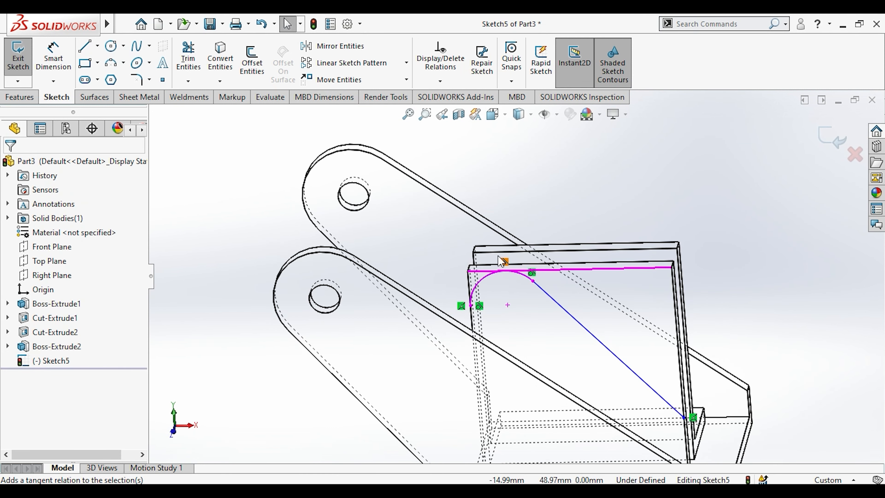
Step: Dimension the arc's radius and set it to 7 mm
{"action": "left_click", "coordinate": [49, 65]}
{"action": "left_click", "coordinate": [479, 282]}
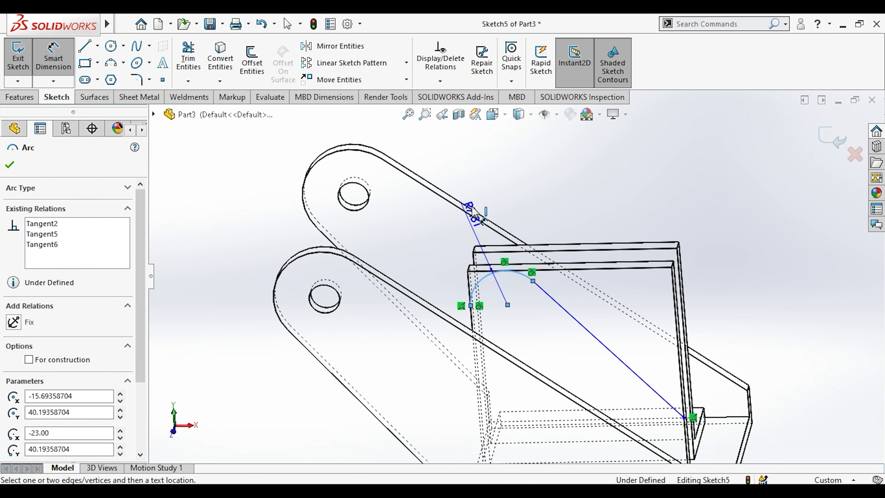
{"action": "left_click", "coordinate": [475, 187]}
{"action": "right_click", "coordinate": [479, 192]}
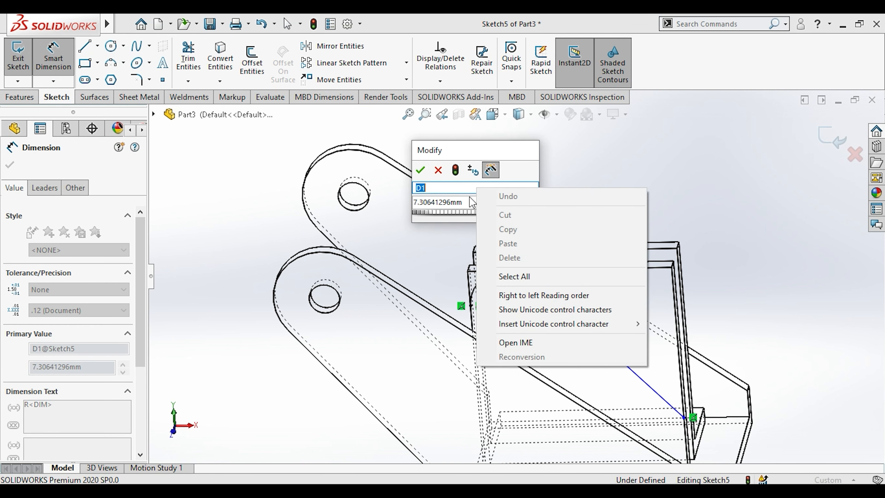
{"action": "left_click", "coordinate": [461, 204]}
{"action": "type", "text": "7"}
{"action": "key", "text": "Return"}
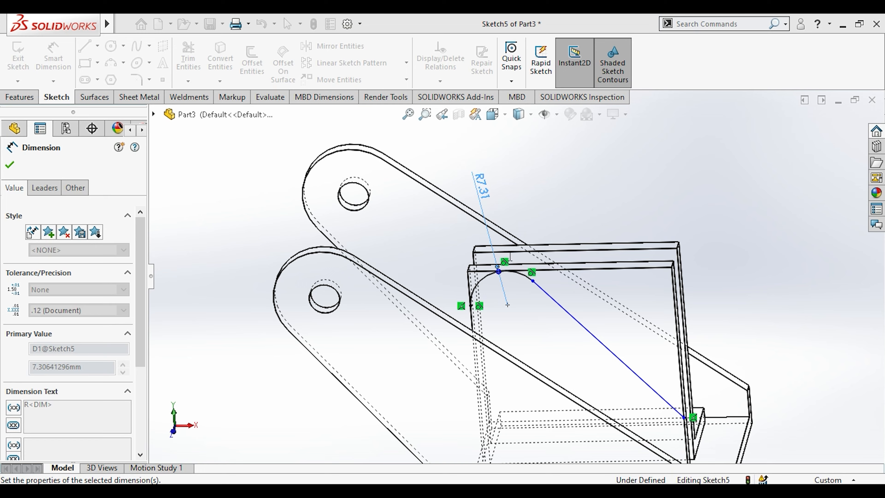
Step: Dimension the vertical distance between the slanted line's lower endpoint and the plate's lower corner as 18 mm
{"action": "scroll", "coordinate": [620, 382], "scroll_direction": "down", "scroll_amount": 5}
{"action": "middle_click_drag", "start_coordinate": [617, 377], "coordinate": [601, 407]}
{"action": "scroll", "coordinate": [601, 408], "scroll_direction": "up", "scroll_amount": 3}
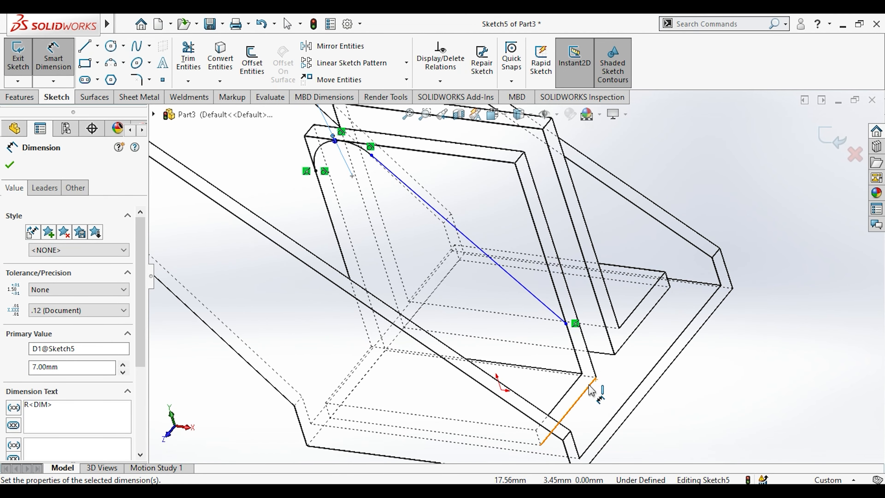
{"action": "left_click", "coordinate": [574, 329]}
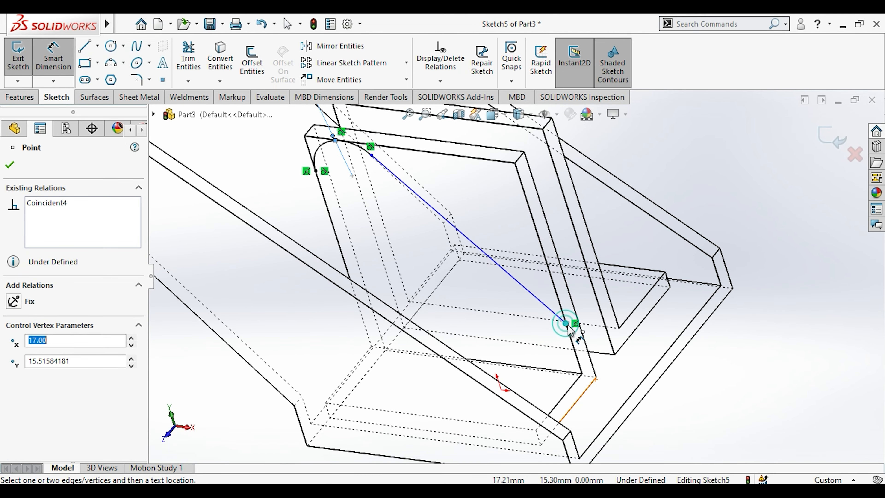
{"action": "left_click", "coordinate": [595, 375]}
{"action": "key", "text": "ctrl+8"}
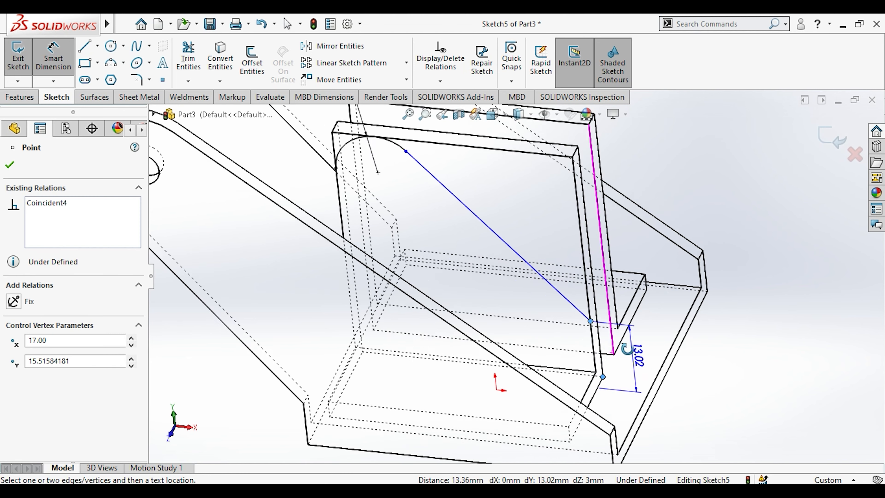
{"action": "left_click", "coordinate": [706, 343]}
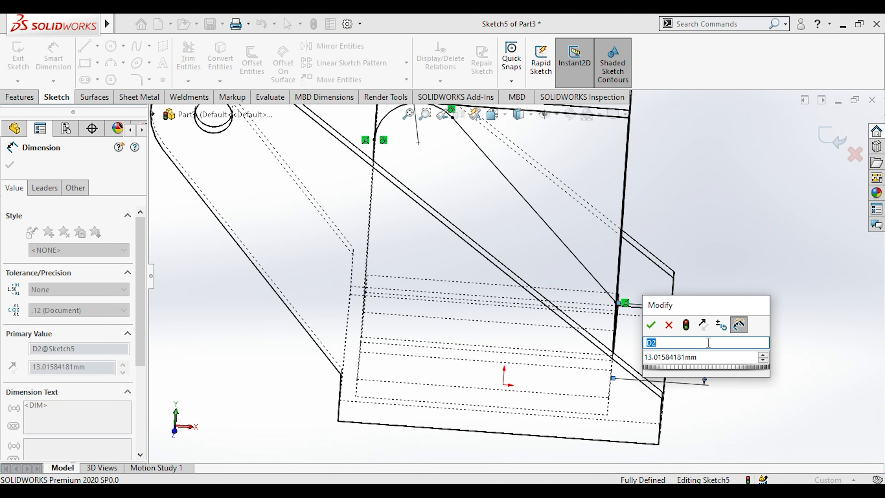
{"action": "type", "text": "18"}
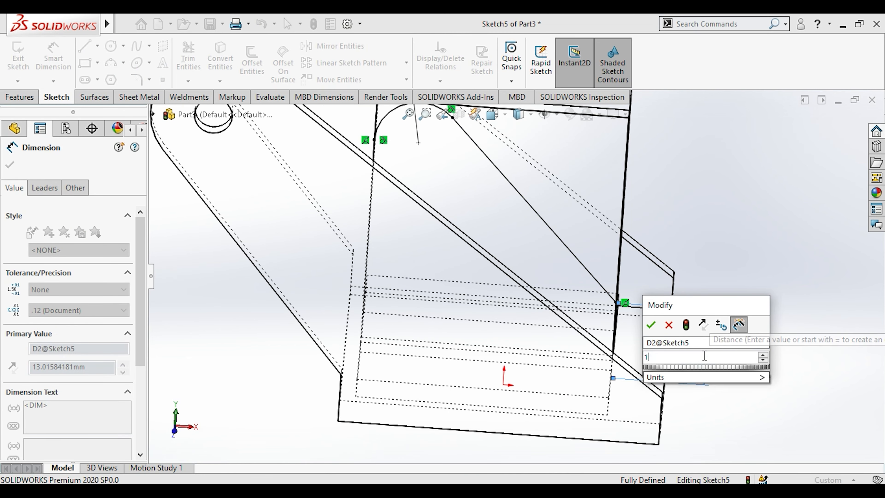
{"action": "key", "text": "Return"}
{"action": "key", "text": "Escape"}
{"action": "scroll", "coordinate": [584, 276], "scroll_direction": "up", "scroll_amount": 3}
{"action": "key", "text": "Escape"}
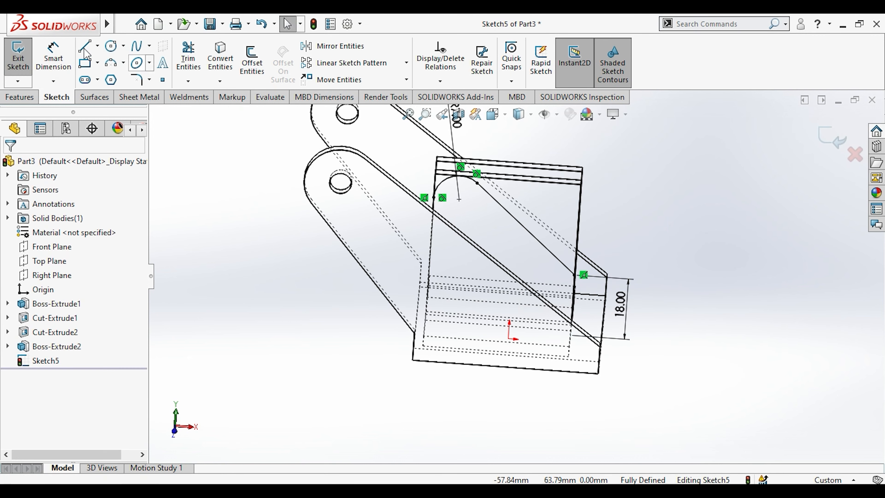
Step: Sketch lines from the arc's free end up to the plate corner, along the top edge, and down to the slanted line's lower end
{"action": "right_click", "coordinate": [81, 48]}
{"action": "left_click", "coordinate": [84, 47]}
{"action": "scroll", "coordinate": [424, 296], "scroll_direction": "up", "scroll_amount": 5}
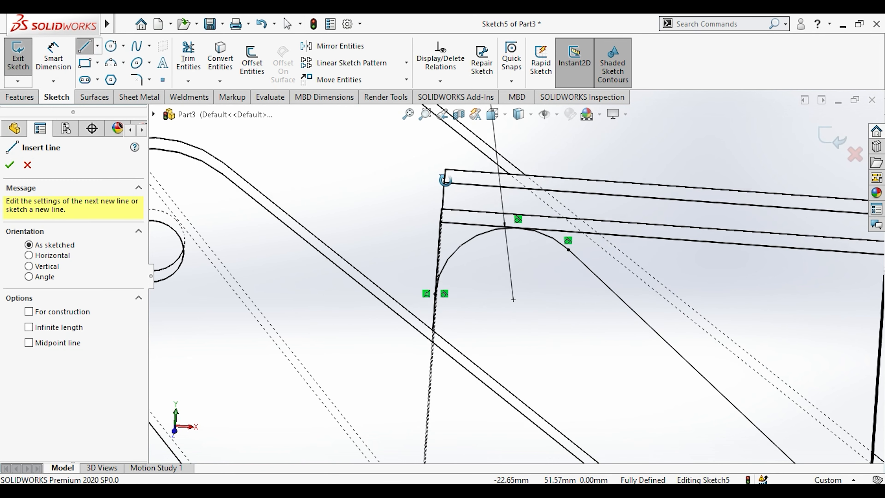
{"action": "left_click", "coordinate": [424, 296]}
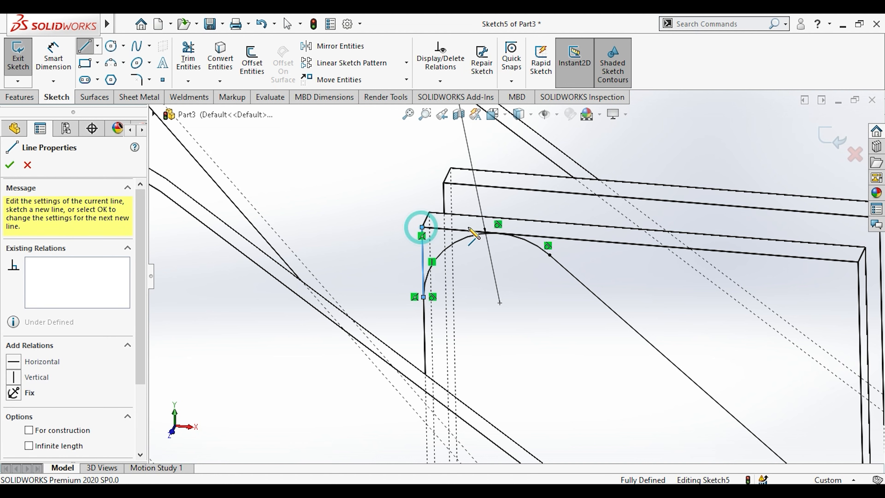
{"action": "left_click", "coordinate": [422, 227]}
{"action": "scroll", "coordinate": [515, 276], "scroll_direction": "down", "scroll_amount": 3}
{"action": "left_click", "coordinate": [714, 267]}
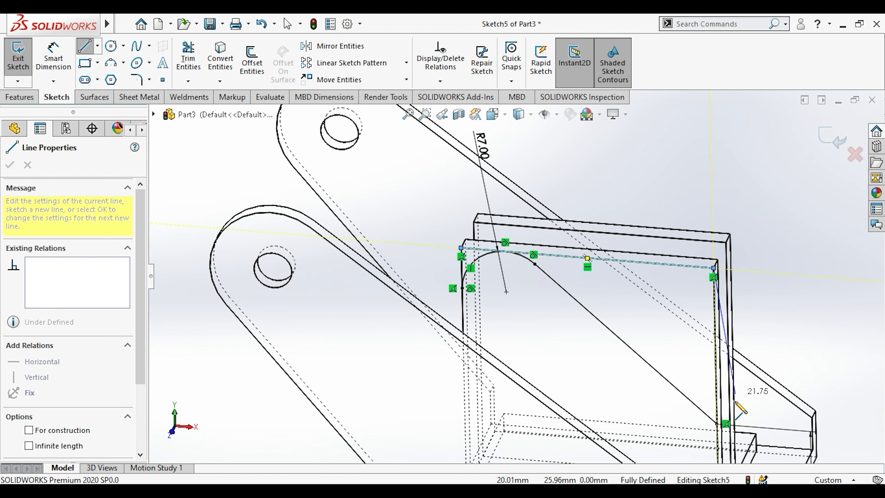
{"action": "left_click", "coordinate": [717, 424]}
{"action": "key", "text": "Escape"}
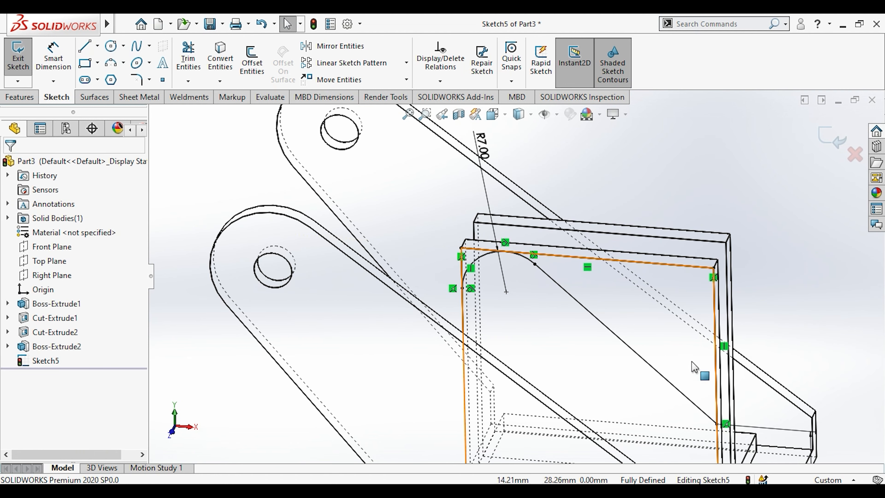
Step: Start an Extruded Cut using the two sketch regions outside the rounded, sloped outline
{"action": "scroll", "coordinate": [692, 365], "scroll_direction": "up", "scroll_amount": 6}
{"action": "middle_click_drag", "start_coordinate": [691, 366], "coordinate": [617, 372]}
{"action": "scroll", "coordinate": [509, 314], "scroll_direction": "down", "scroll_amount": 3}
{"action": "middle_click_drag", "start_coordinate": [510, 290], "coordinate": [534, 304]}
{"action": "right_click", "coordinate": [19, 97]}
{"action": "left_click", "coordinate": [20, 97]}
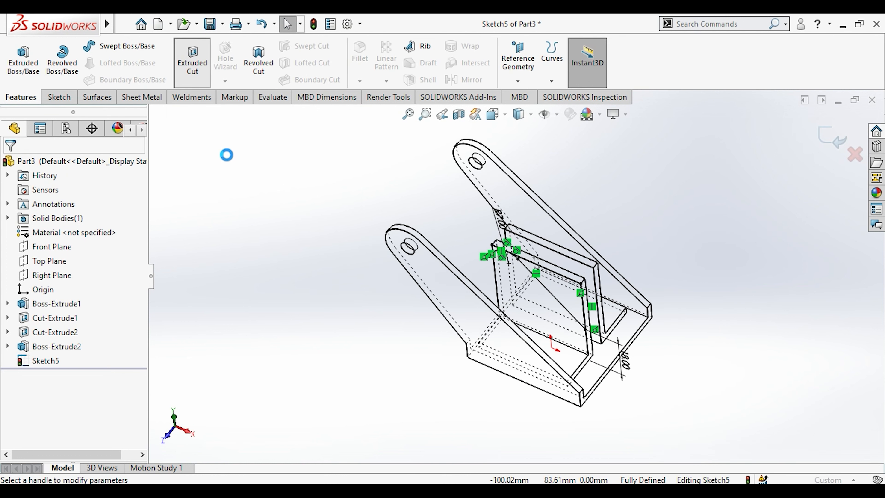
{"action": "scroll", "coordinate": [550, 282], "scroll_direction": "down", "scroll_amount": 3}
{"action": "left_click", "coordinate": [550, 282]}
{"action": "scroll", "coordinate": [443, 210], "scroll_direction": "down", "scroll_amount": 5}
{"action": "left_click", "coordinate": [462, 255]}
{"action": "scroll", "coordinate": [464, 260], "scroll_direction": "up", "scroll_amount": 5}
Step: Try ending the cut at the second plate's face with Up To Surface
{"action": "left_click", "coordinate": [81, 243]}
{"action": "left_click", "coordinate": [42, 297]}
{"action": "middle_click_drag", "start_coordinate": [335, 266], "coordinate": [265, 301]}
{"action": "left_click", "coordinate": [416, 409]}
{"action": "mouse_move", "coordinate": [417, 411]}
{"action": "middle_mouse_down"}
{"action": "mouse_move", "coordinate": [437, 368]}
{"action": "mouse_move", "coordinate": [458, 359]}
{"action": "mouse_move", "coordinate": [453, 365]}
{"action": "middle_mouse_up"}
Step: Set the cut to Blind with a depth of 13 mm and complete it
{"action": "left_click", "coordinate": [126, 242]}
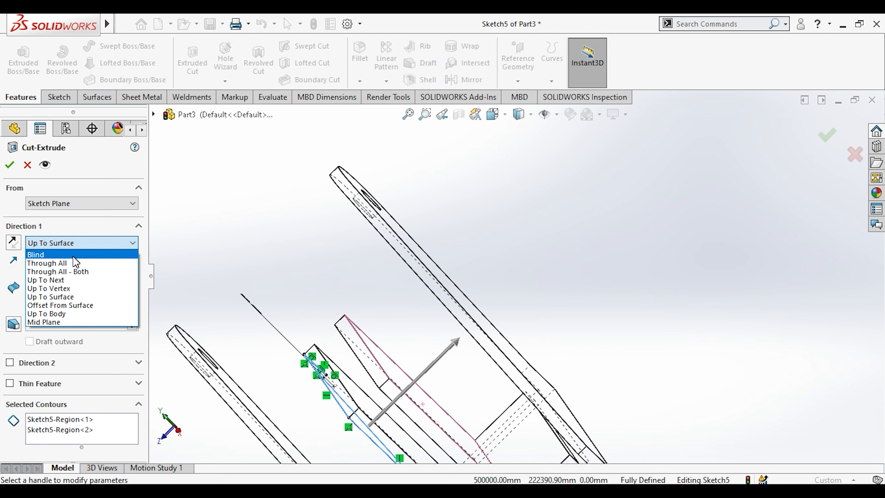
{"action": "left_click", "coordinate": [68, 255]}
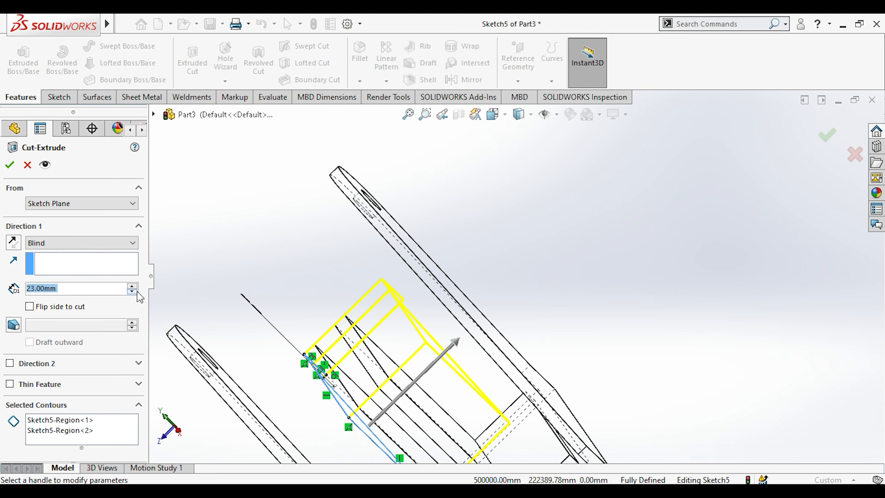
{"action": "left_click", "coordinate": [131, 291]}
{"action": "left_click", "coordinate": [10, 166]}
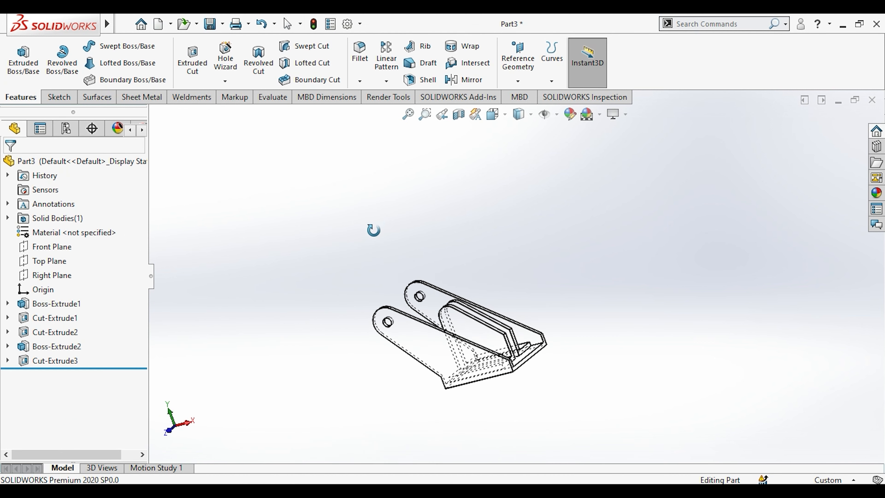
Step: Change the model's display style to shaded with edges
{"action": "left_click", "coordinate": [20, 361]}
{"action": "left_click", "coordinate": [49, 375]}
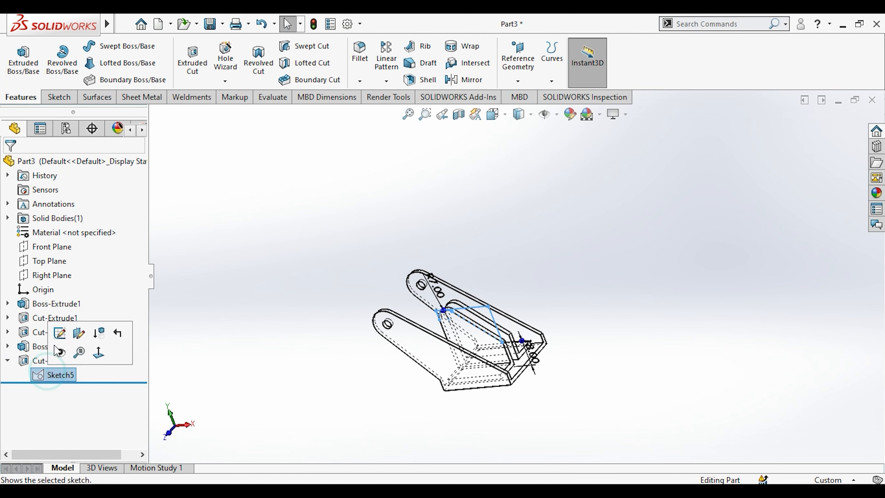
{"action": "left_click", "coordinate": [427, 212]}
{"action": "right_click", "coordinate": [529, 117]}
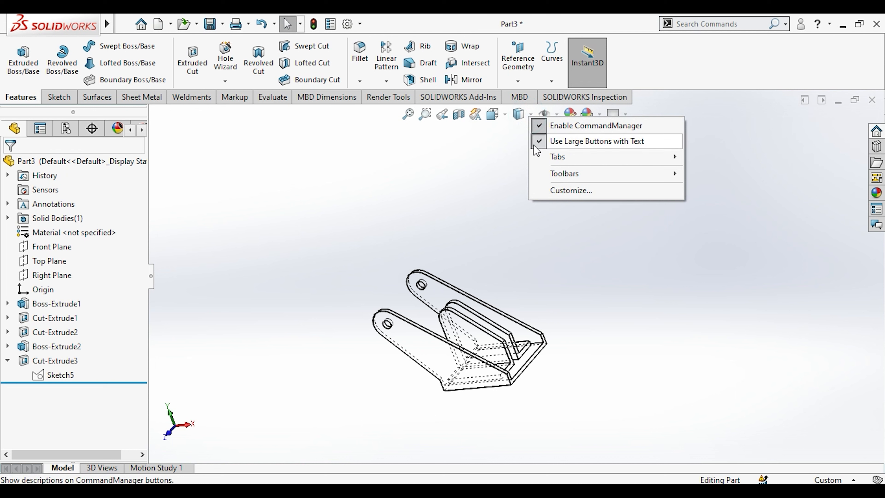
{"action": "left_click", "coordinate": [531, 115]}
{"action": "left_click", "coordinate": [519, 132]}
{"action": "scroll", "coordinate": [463, 354], "scroll_direction": "down", "scroll_amount": 3}
{"action": "middle_click_drag", "start_coordinate": [475, 350], "coordinate": [479, 376]}
Step: Edit the plate cut's sketch and add a circle about 4.6 mm in diameter at the arc's centre
{"action": "left_click", "coordinate": [60, 375]}
{"action": "left_click", "coordinate": [69, 336]}
{"action": "scroll", "coordinate": [468, 299], "scroll_direction": "down", "scroll_amount": 4}
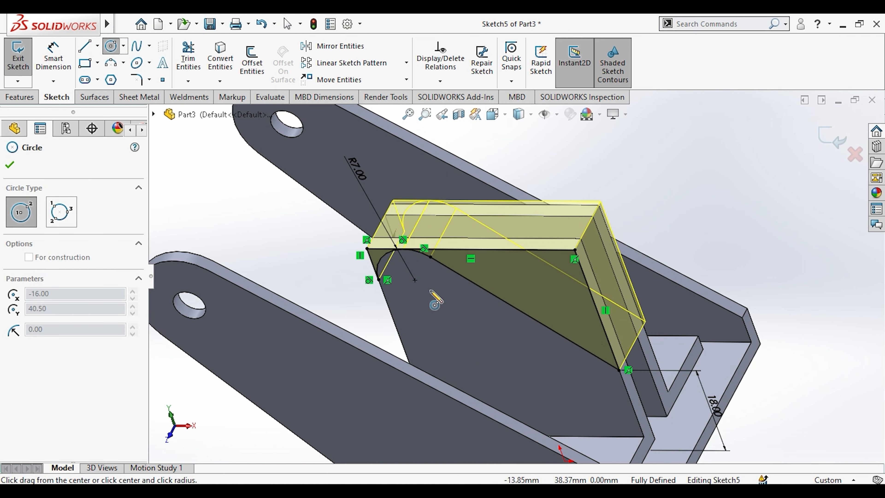
{"action": "left_click", "coordinate": [426, 290]}
{"action": "key", "text": "Escape"}
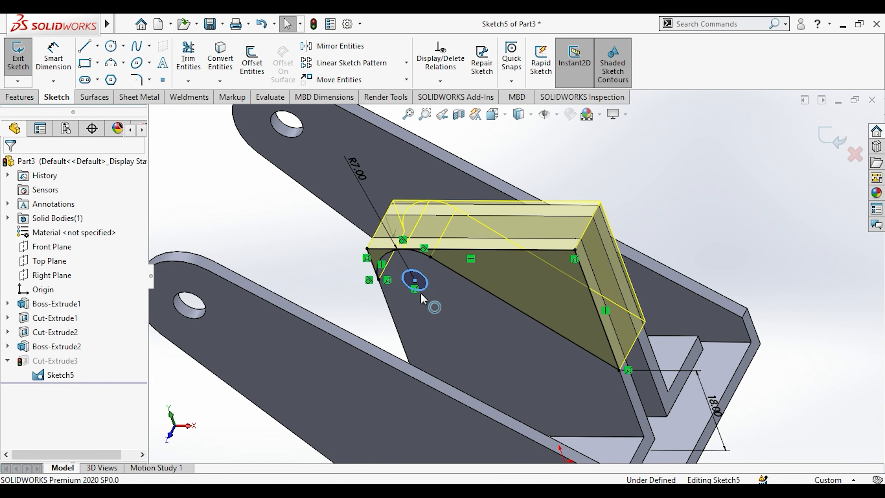
Step: Set the new circle's diameter to 6 mm and exit the sketch
{"action": "left_click", "coordinate": [52, 66]}
{"action": "left_click", "coordinate": [434, 295]}
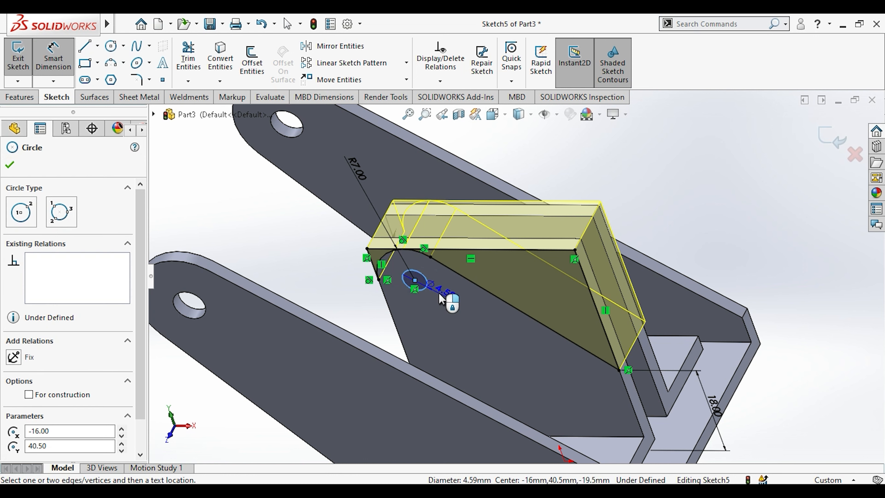
{"action": "left_click", "coordinate": [446, 301]}
{"action": "type", "text": "67mm"}
{"action": "key", "text": "Return"}
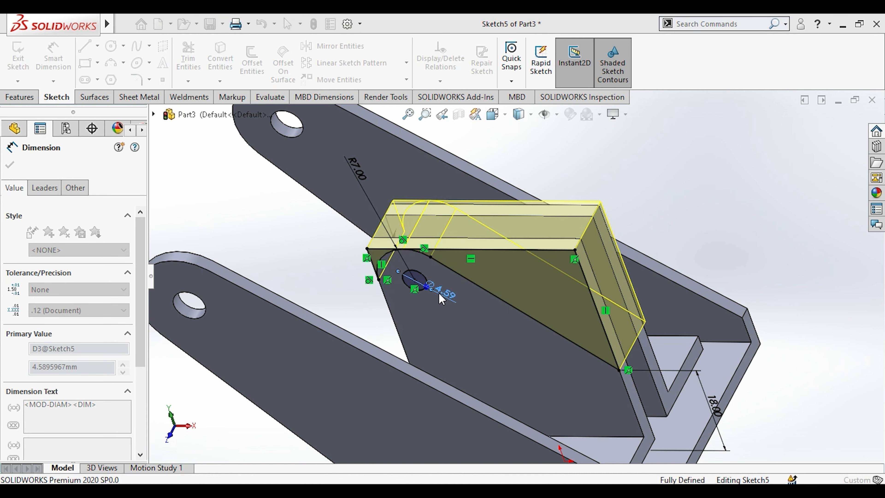
{"action": "key", "text": "Escape"}
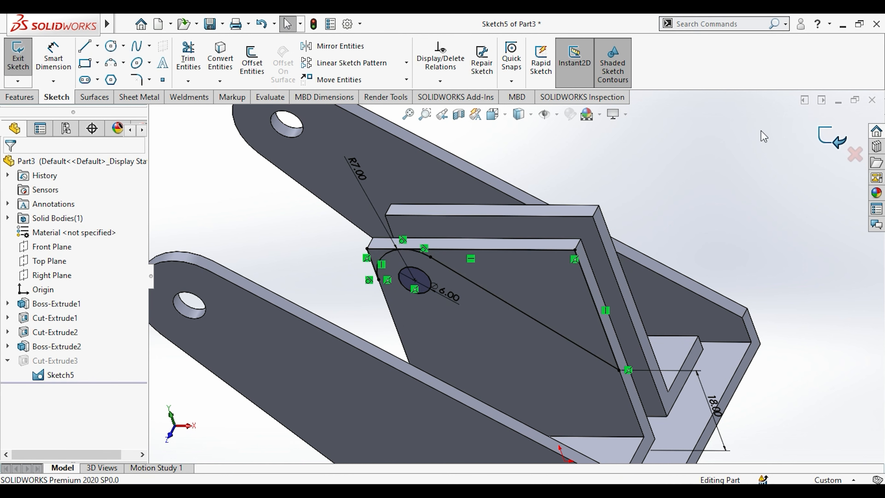
Step: Edit the plate cut so the circle region is also cut through both plates
{"action": "left_click", "coordinate": [46, 361]}
{"action": "left_click", "coordinate": [72, 320]}
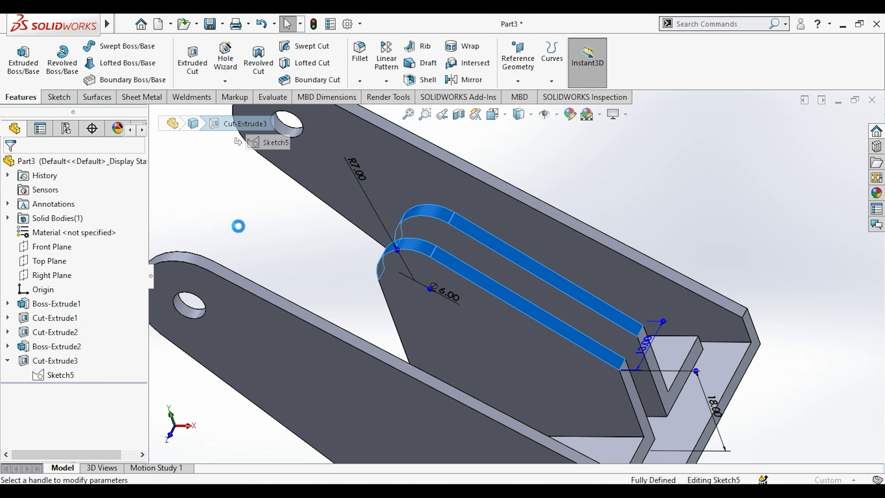
{"action": "left_click", "coordinate": [50, 418]}
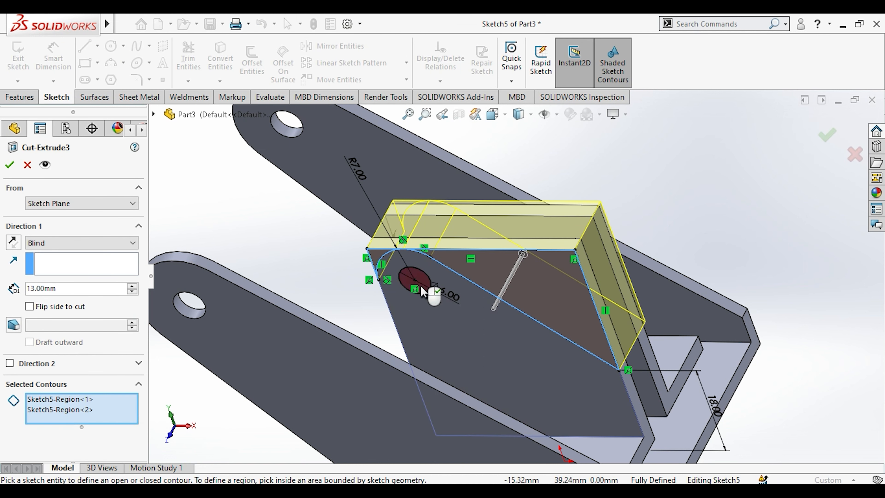
{"action": "left_click", "coordinate": [422, 292]}
{"action": "left_click", "coordinate": [10, 165]}
Step: Orient the model to the Top view and start a sketch on the Top Plane
{"action": "scroll", "coordinate": [314, 290], "scroll_direction": "up", "scroll_amount": 3}
{"action": "middle_click_drag", "start_coordinate": [314, 291], "coordinate": [437, 297]}
{"action": "left_click", "coordinate": [268, 278]}
{"action": "scroll", "coordinate": [269, 278], "scroll_direction": "up", "scroll_amount": 1}
{"action": "middle_click_drag", "start_coordinate": [412, 364], "coordinate": [361, 365]}
{"action": "middle_click_drag", "start_coordinate": [362, 315], "coordinate": [646, 415]}
{"action": "key", "text": "space"}
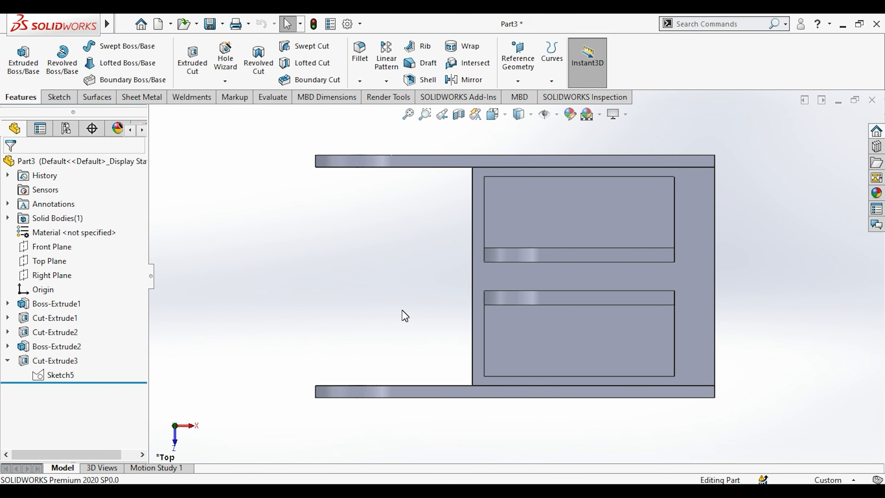
{"action": "left_click", "coordinate": [53, 260]}
{"action": "left_click", "coordinate": [80, 244]}
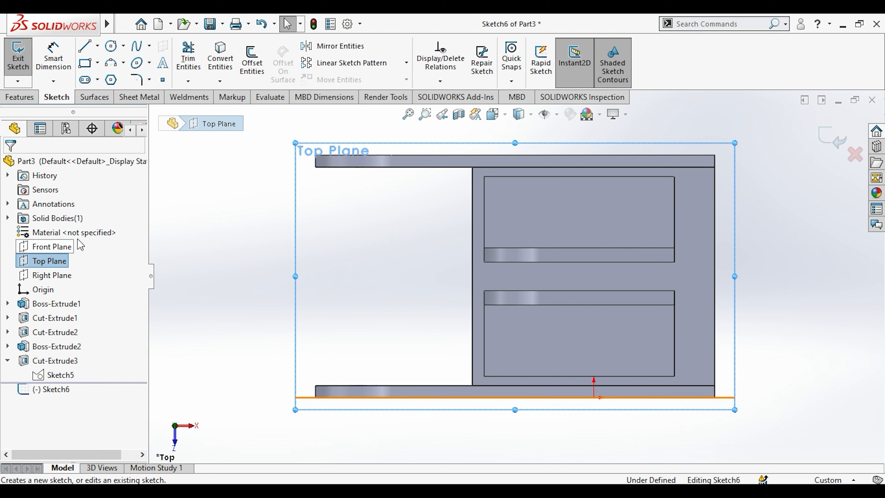
Step: Sketch two side-by-side circles, about 9 mm and 8 mm in diameter, on the base of the rear L-shaped plate
{"action": "left_click", "coordinate": [111, 46]}
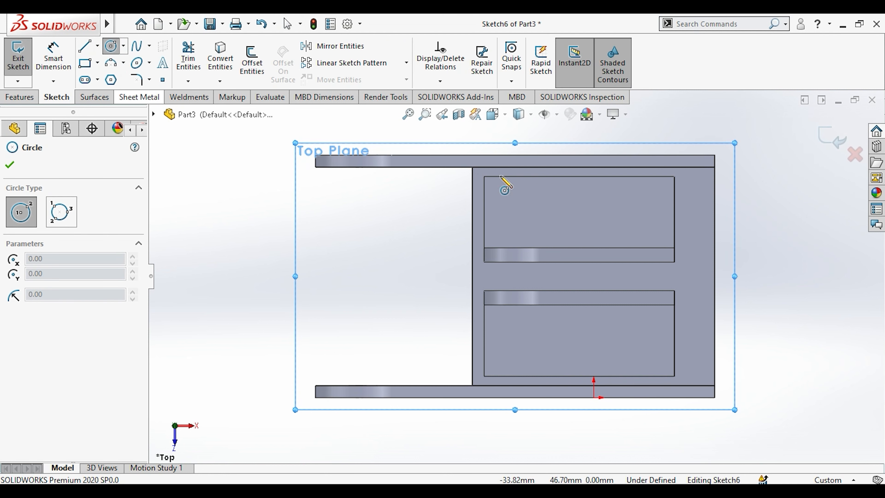
{"action": "left_click", "coordinate": [528, 208]}
{"action": "left_click", "coordinate": [633, 207]}
{"action": "left_click", "coordinate": [646, 220]}
{"action": "key", "text": "Escape"}
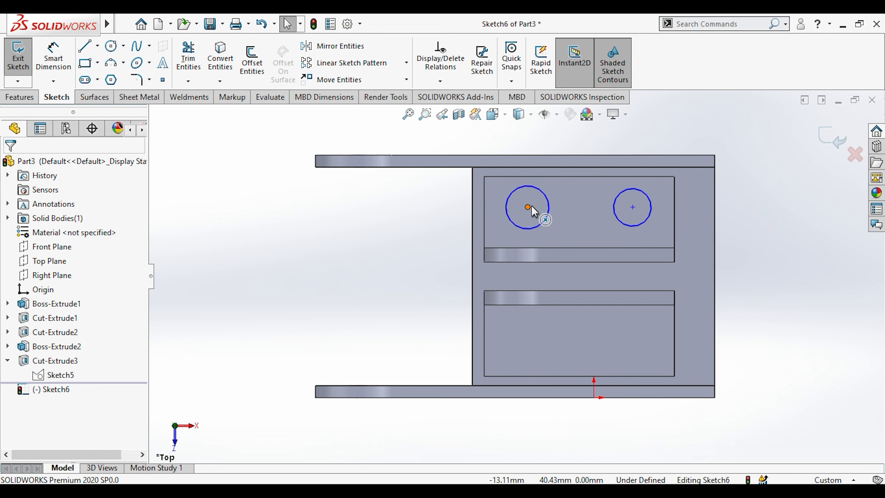
Step: Apply a horizontal relation between the two circle centres
{"action": "left_click", "coordinate": [527, 207]}
{"action": "left_click", "coordinate": [633, 207], "text": "ctrl"}
{"action": "left_click", "coordinate": [676, 150]}
{"action": "left_click", "coordinate": [284, 230]}
Step: Draw a horizontal centerline across the rear plate's base, from the midpoint of one short edge to the opposite edge
{"action": "left_click", "coordinate": [98, 46]}
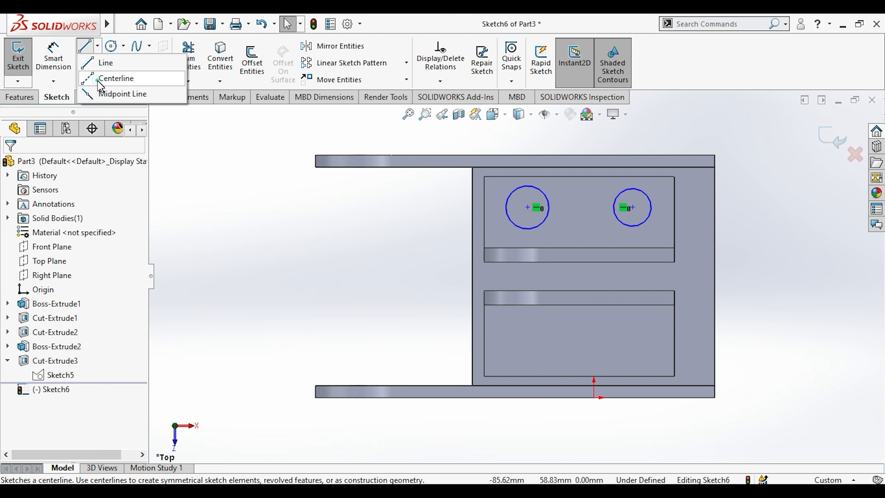
{"action": "left_click", "coordinate": [99, 78]}
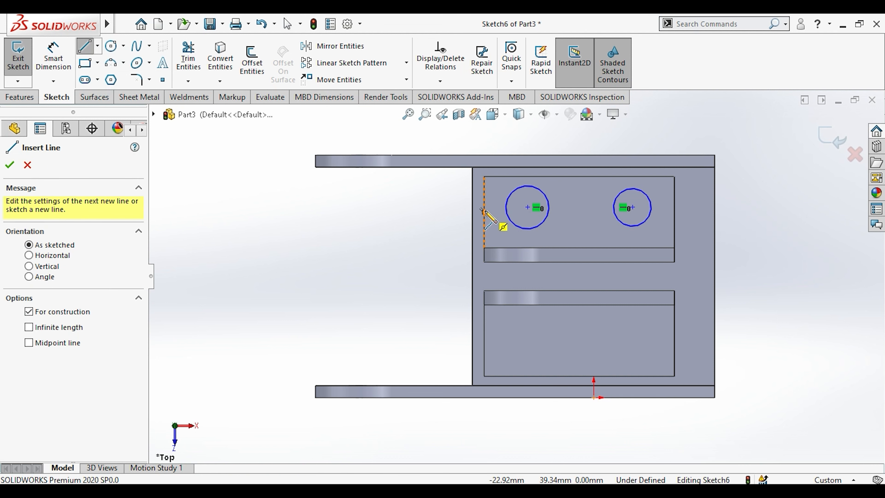
{"action": "left_click", "coordinate": [484, 213]}
{"action": "left_click", "coordinate": [675, 212]}
{"action": "key", "text": "Escape"}
Step: Make the smaller circle's centre coincident with the centerline
{"action": "left_click", "coordinate": [641, 211]}
{"action": "left_click", "coordinate": [633, 207], "text": "ctrl"}
{"action": "left_click", "coordinate": [691, 150]}
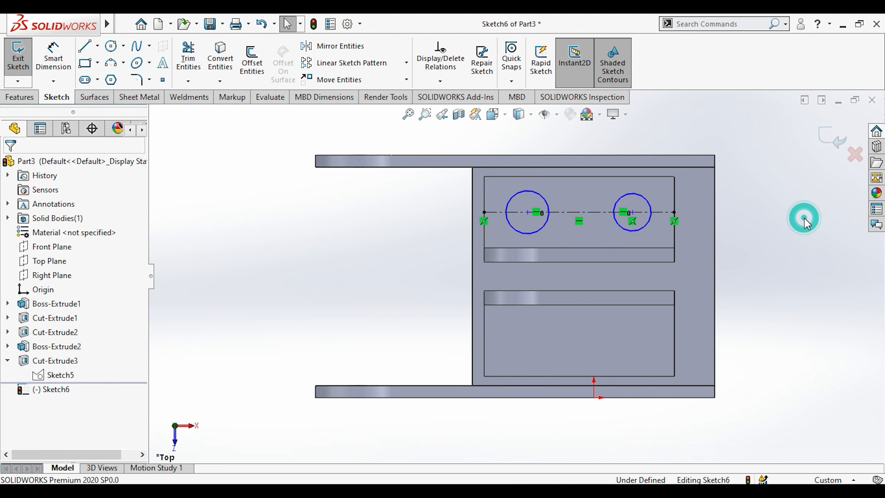
Step: Apply an equal relation between the two circles
{"action": "left_click", "coordinate": [543, 230]}
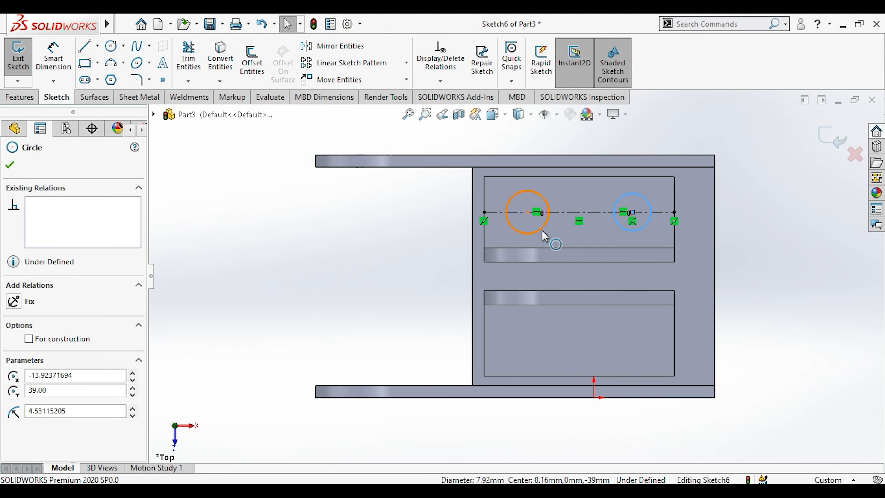
{"action": "left_click", "coordinate": [544, 233], "text": "ctrl"}
{"action": "left_click", "coordinate": [638, 174]}
{"action": "key", "text": "Escape"}
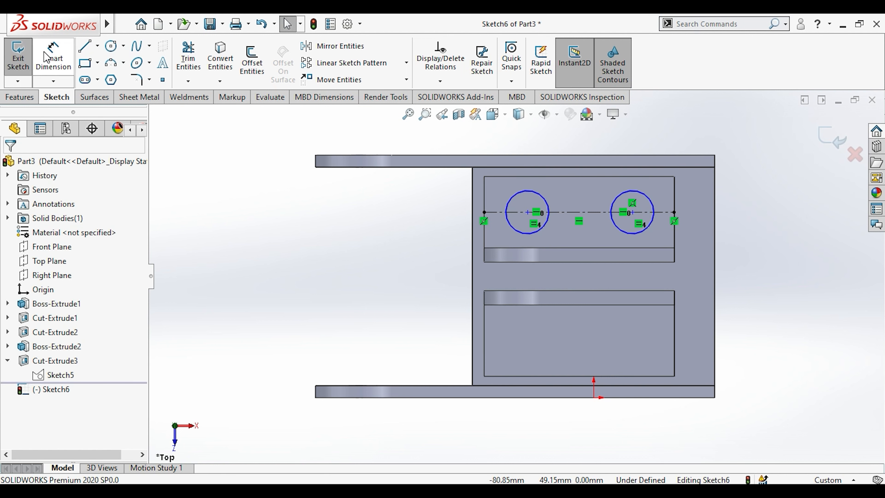
Step: Dimension the two circle centres 19 mm apart and set the circle diameter to 8 mm
{"action": "left_click", "coordinate": [49, 58]}
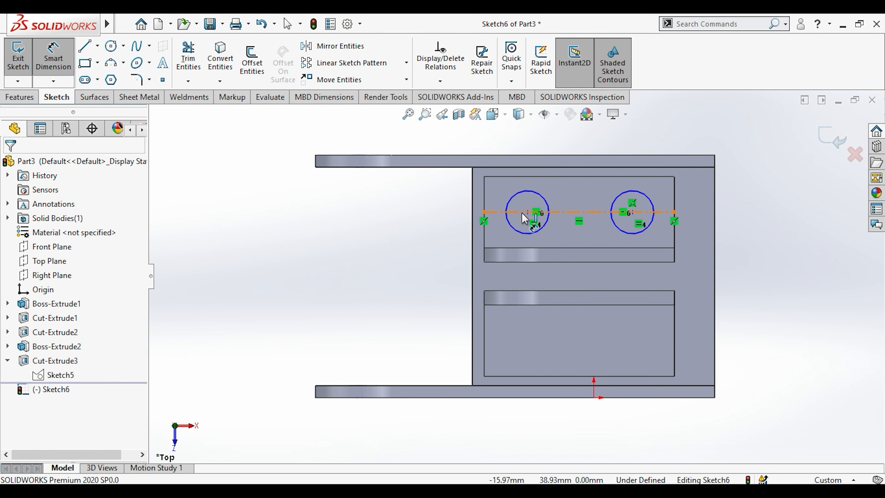
{"action": "left_click", "coordinate": [632, 212]}
{"action": "left_click", "coordinate": [580, 140]}
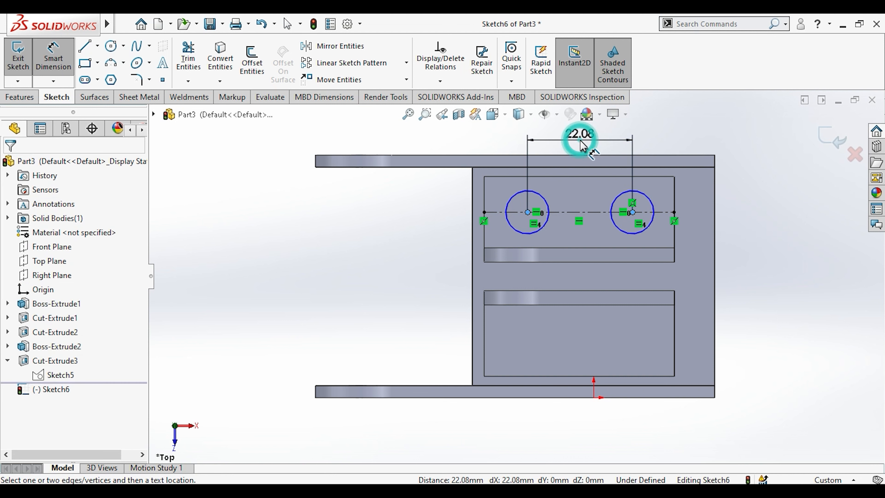
{"action": "type", "text": "20"}
{"action": "key", "text": "Return"}
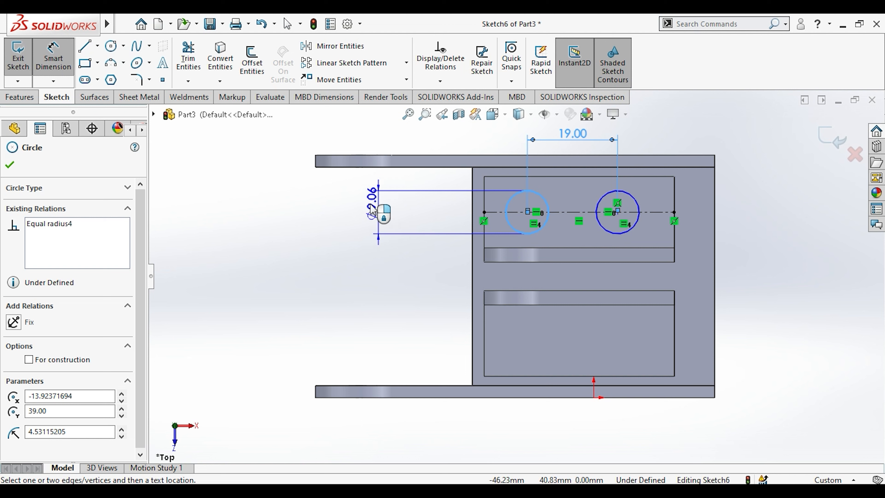
{"action": "left_click", "coordinate": [358, 213]}
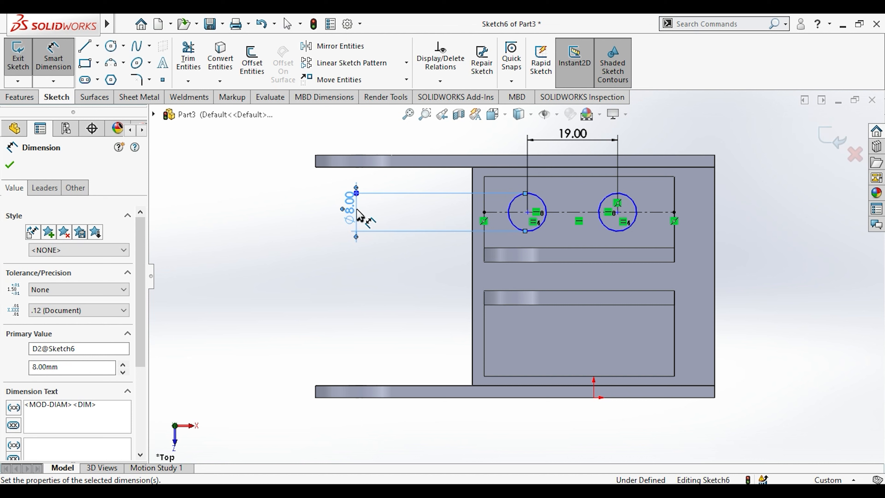
Step: Set the distance from the second circle's centre to the nearer end of the centerline to 10 mm
{"action": "left_click", "coordinate": [675, 212]}
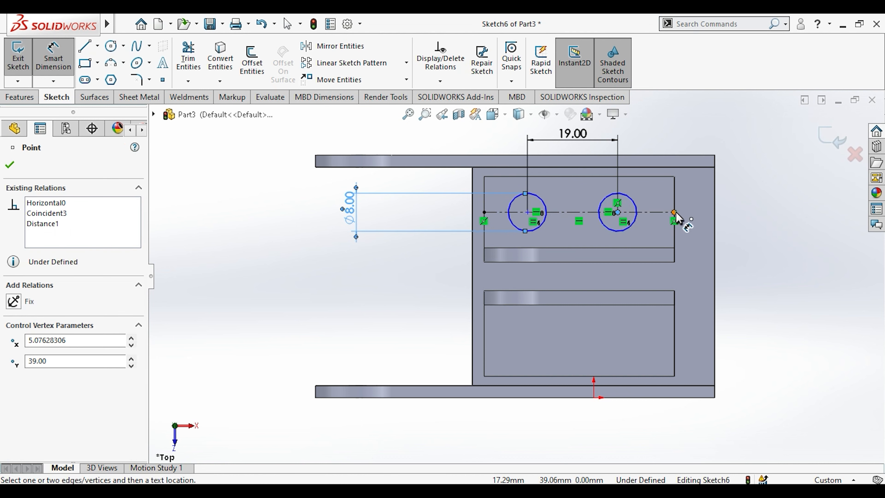
{"action": "key", "text": "Escape"}
{"action": "left_click", "coordinate": [649, 133]}
{"action": "type", "text": "14"}
{"action": "key", "text": "Return"}
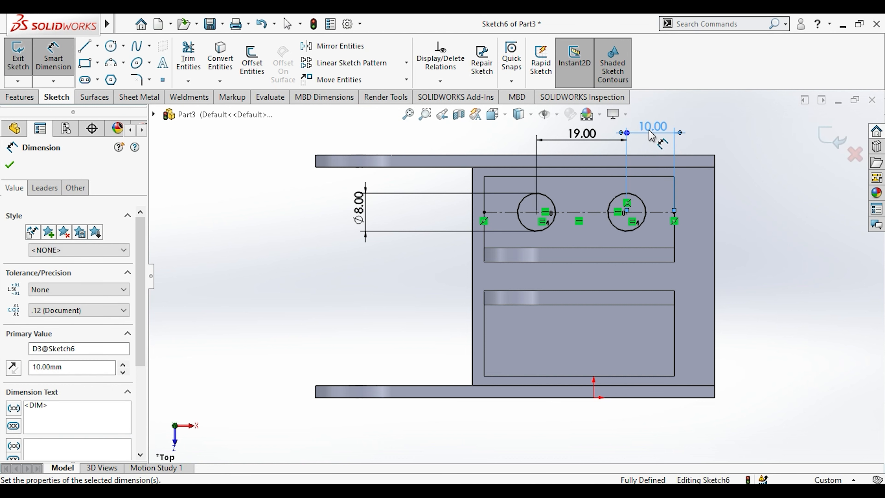
{"action": "key", "text": "Escape"}
Step: Draw a short horizontal centerline outward from the midpoint of the channel base's front edge
{"action": "left_click", "coordinate": [97, 45]}
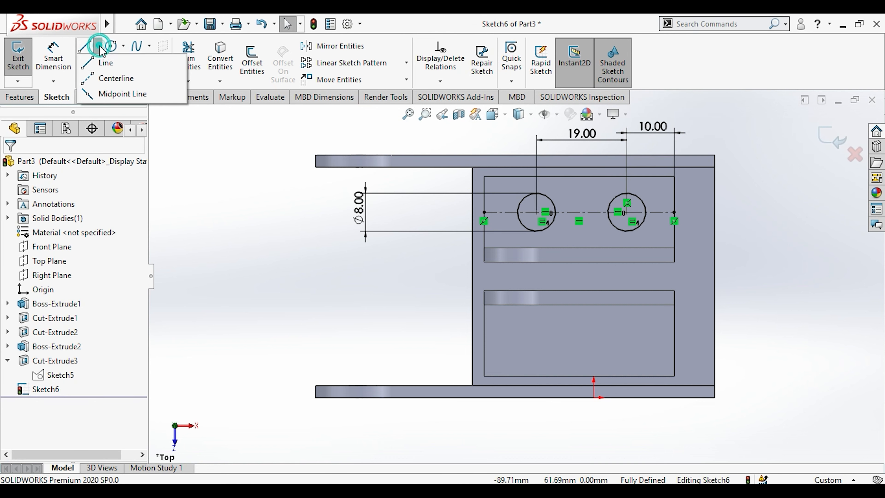
{"action": "left_click", "coordinate": [112, 76]}
{"action": "left_click", "coordinate": [472, 276]}
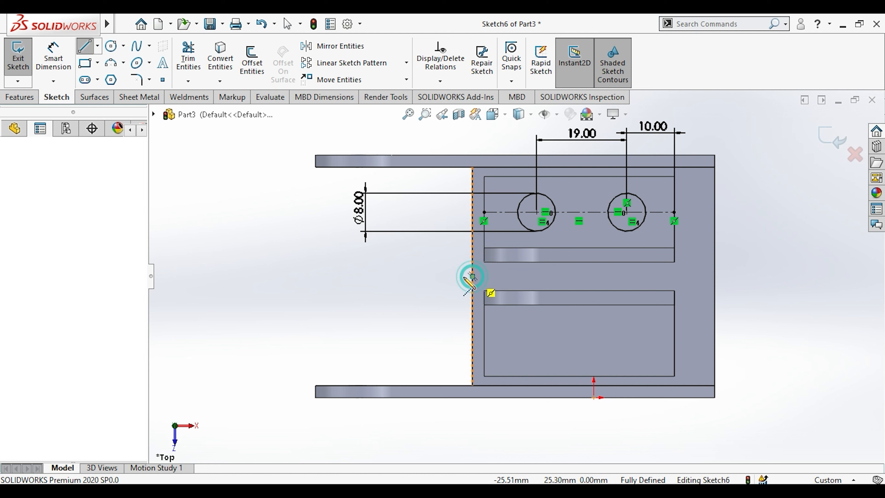
{"action": "double_click", "coordinate": [396, 276]}
{"action": "key", "text": "Escape"}
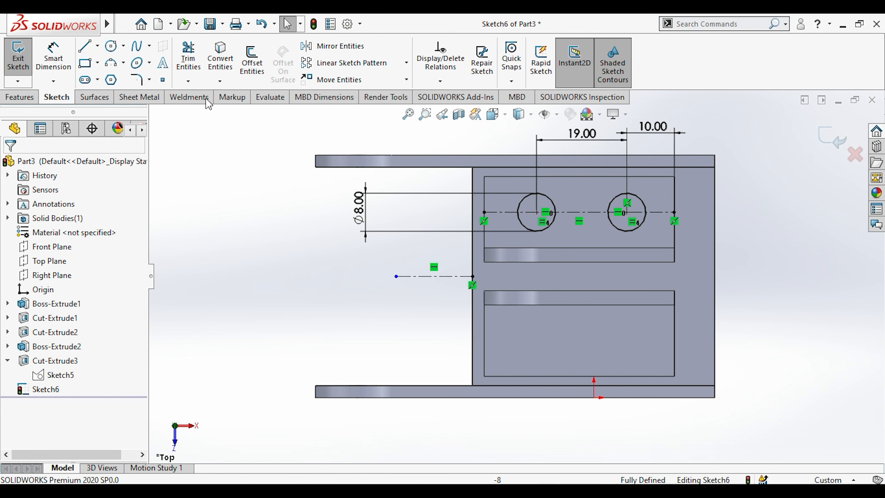
Step: Mirror both circles about the short horizontal centerline, keeping the originals
{"action": "left_click", "coordinate": [306, 47]}
{"action": "left_click", "coordinate": [533, 231]}
{"action": "left_click", "coordinate": [614, 229]}
{"action": "left_click", "coordinate": [97, 333]}
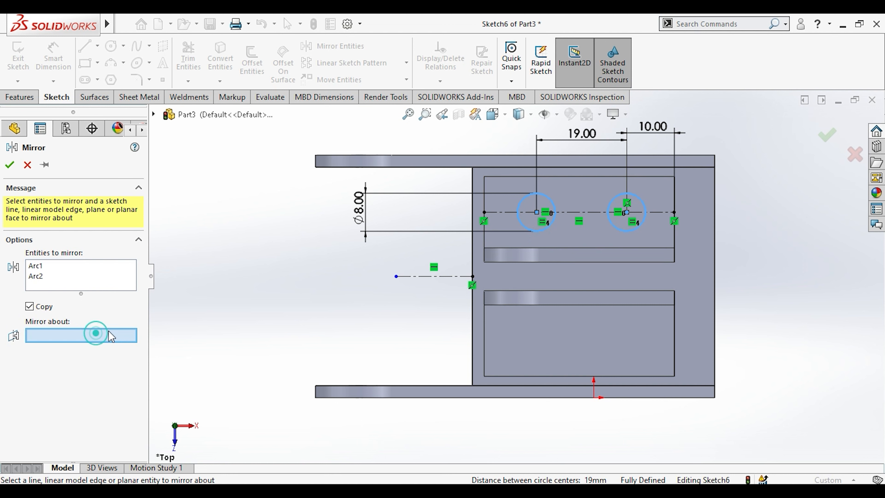
{"action": "left_click", "coordinate": [421, 276]}
{"action": "left_click", "coordinate": [11, 167]}
Step: Start an Extruded Cut of the hole sketch with a Through All end condition and try to accept it
{"action": "scroll", "coordinate": [490, 284], "scroll_direction": "down", "scroll_amount": 1}
{"action": "middle_click_drag", "start_coordinate": [490, 285], "coordinate": [480, 225]}
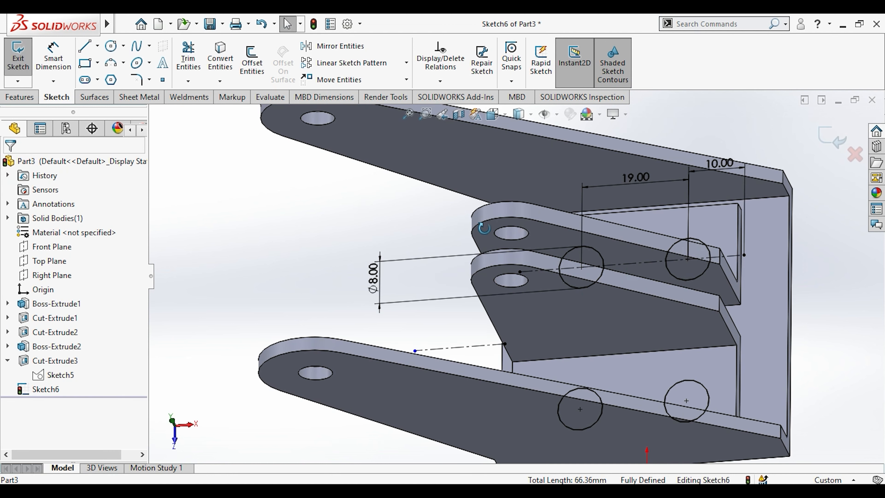
{"action": "left_click", "coordinate": [19, 96]}
{"action": "left_click", "coordinate": [204, 53]}
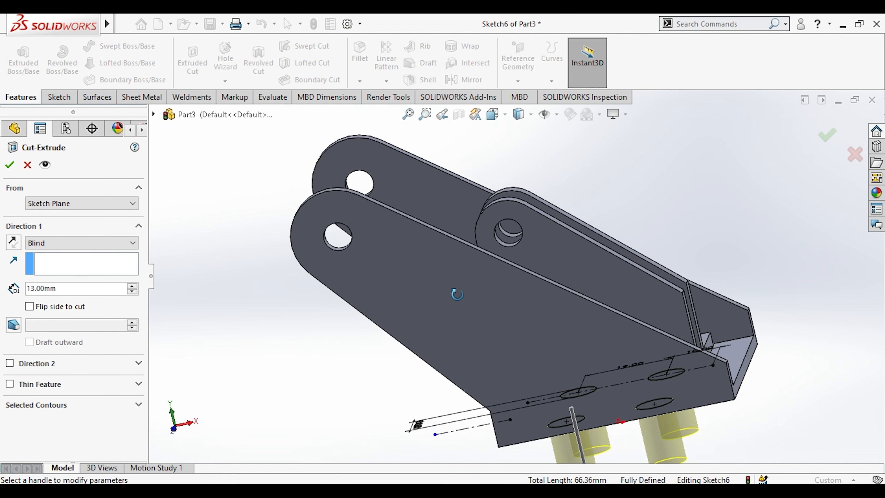
{"action": "left_click", "coordinate": [74, 244]}
{"action": "left_click", "coordinate": [61, 263]}
{"action": "right_click", "coordinate": [60, 265]}
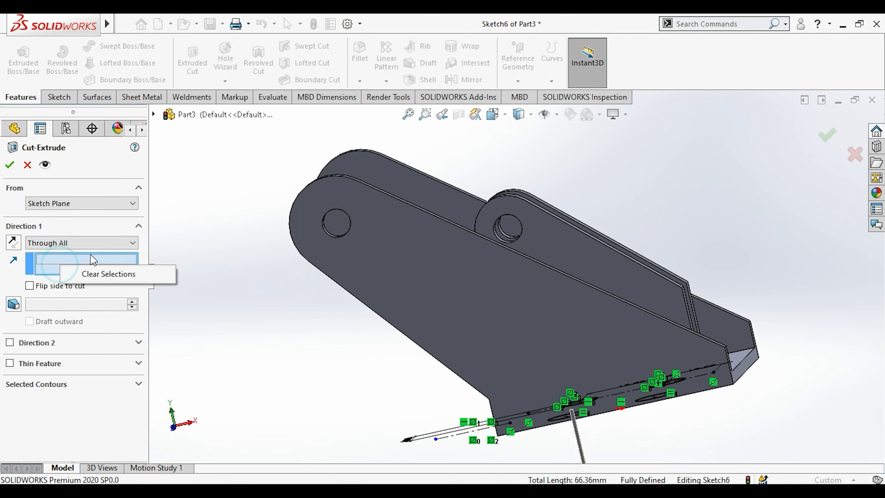
{"action": "left_click", "coordinate": [8, 166]}
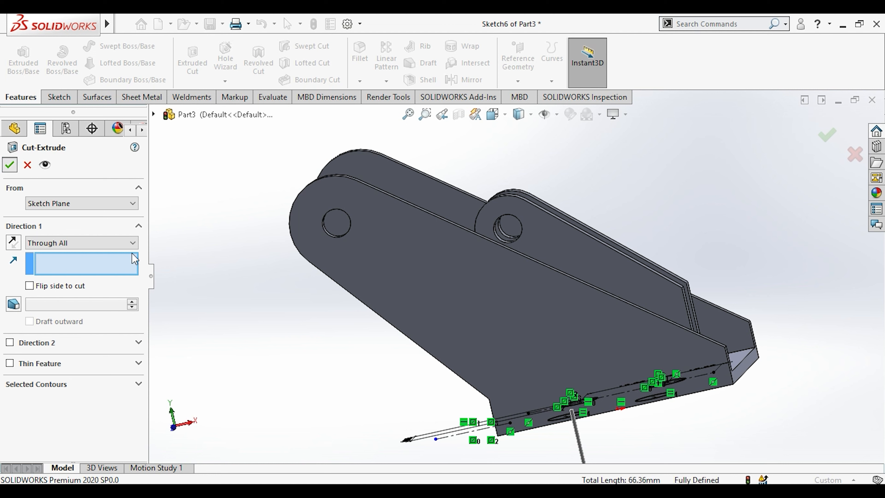
{"action": "middle_click_drag", "start_coordinate": [375, 329], "coordinate": [385, 218]}
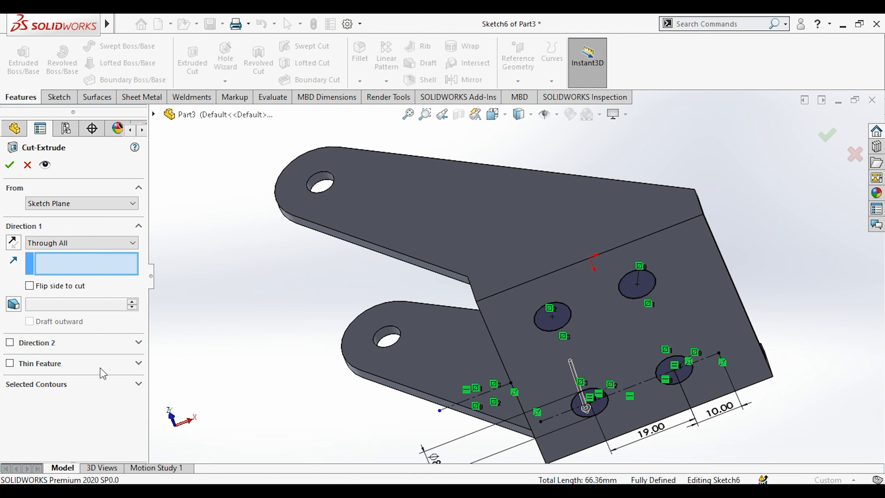
Step: Pick the four circle regions as the cut's selected contours and try to accept the Through All cut
{"action": "left_click", "coordinate": [19, 381]}
{"action": "left_click", "coordinate": [554, 317]}
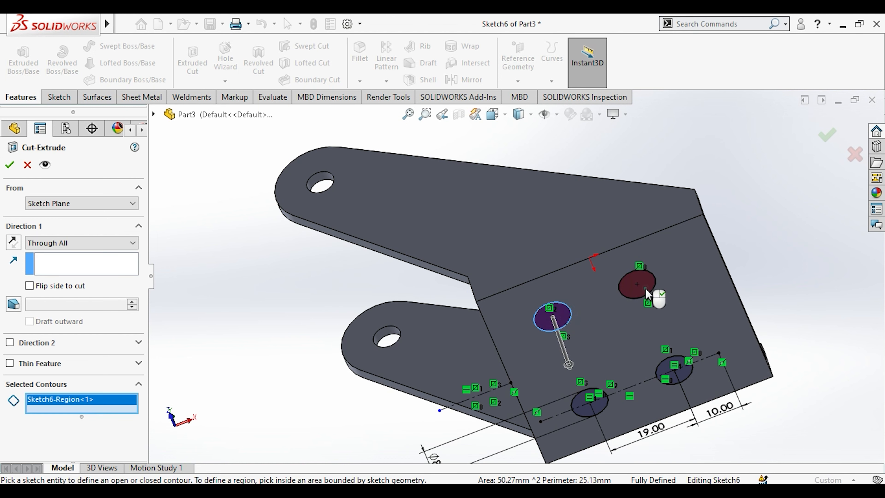
{"action": "left_click", "coordinate": [647, 292]}
{"action": "left_click", "coordinate": [686, 372]}
{"action": "left_click", "coordinate": [589, 402]}
{"action": "middle_click_drag", "start_coordinate": [589, 408], "coordinate": [555, 422]}
{"action": "left_click", "coordinate": [13, 166]}
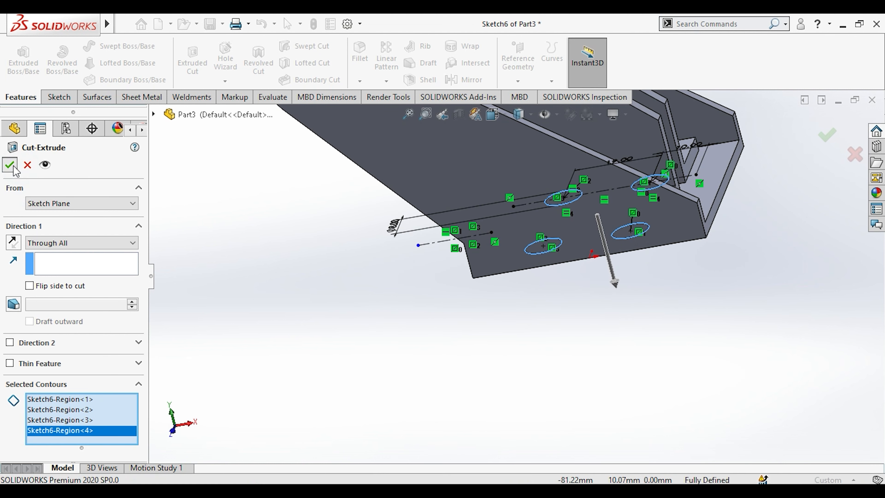
Step: Try a Blind end condition of 13 mm for the four-circle cut
{"action": "left_click", "coordinate": [80, 243]}
{"action": "left_click", "coordinate": [80, 243]}
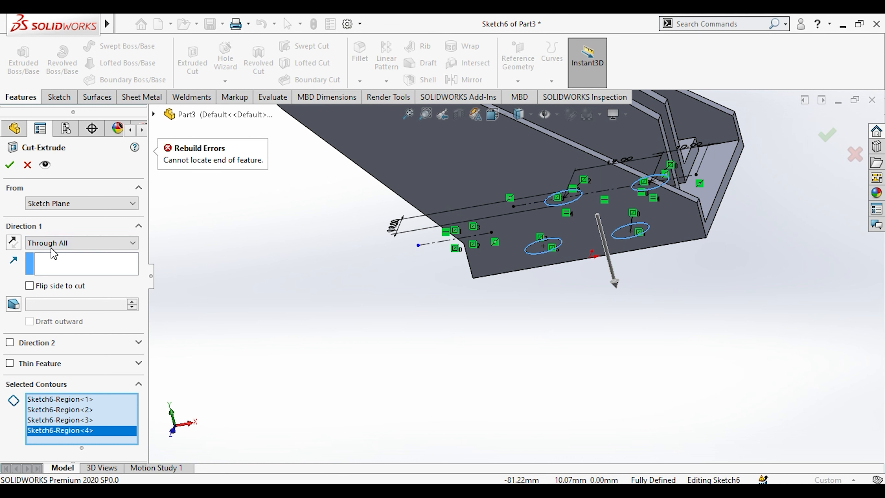
{"action": "left_click", "coordinate": [80, 243]}
{"action": "left_click", "coordinate": [53, 260]}
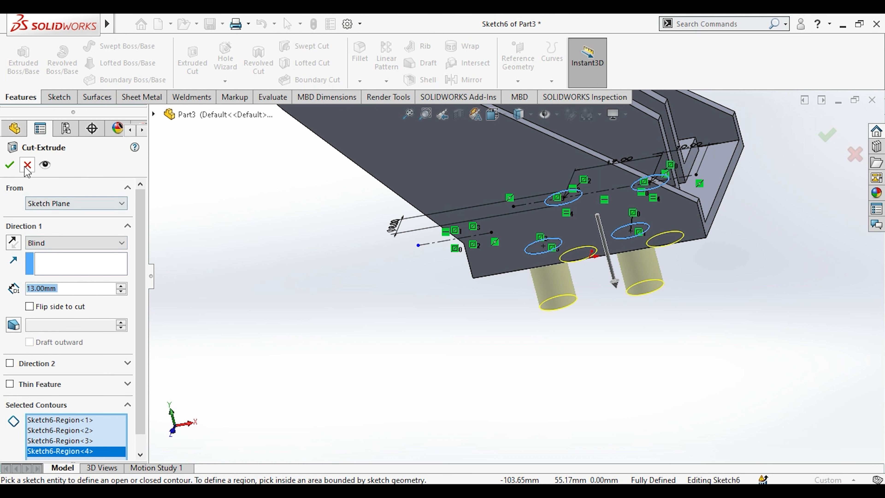
{"action": "left_click", "coordinate": [9, 165]}
Step: Set the cut's end condition to Up To Vertex, pick a corner vertex of the inner plates' base, and accept the cut
{"action": "left_click", "coordinate": [76, 225]}
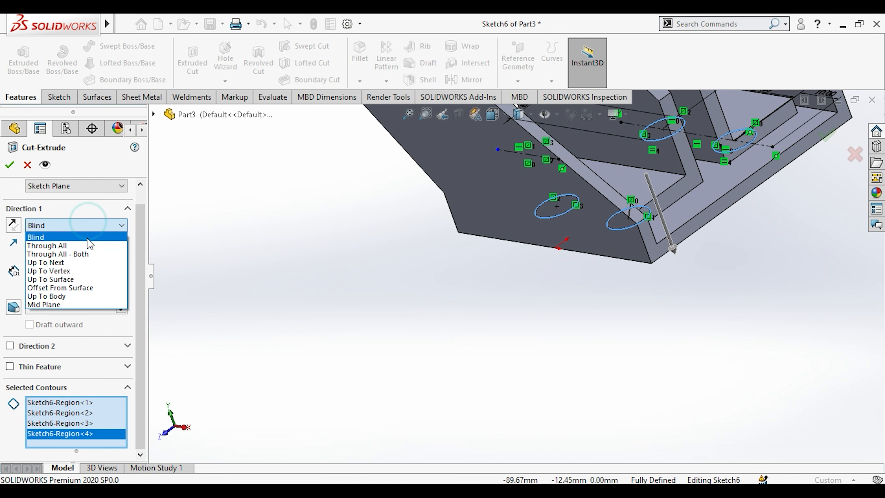
{"action": "left_click", "coordinate": [84, 272]}
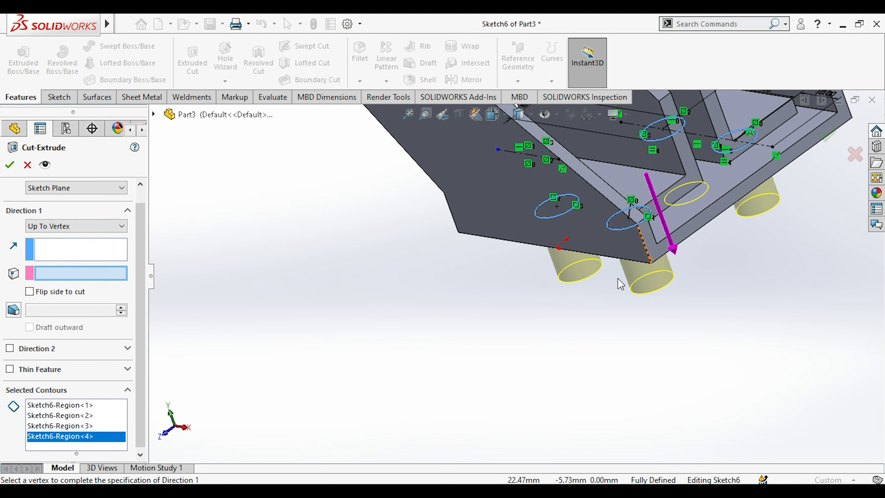
{"action": "middle_click_drag", "start_coordinate": [620, 283], "coordinate": [609, 200]}
{"action": "middle_click_drag", "start_coordinate": [667, 231], "coordinate": [716, 241]}
{"action": "left_click", "coordinate": [718, 234]}
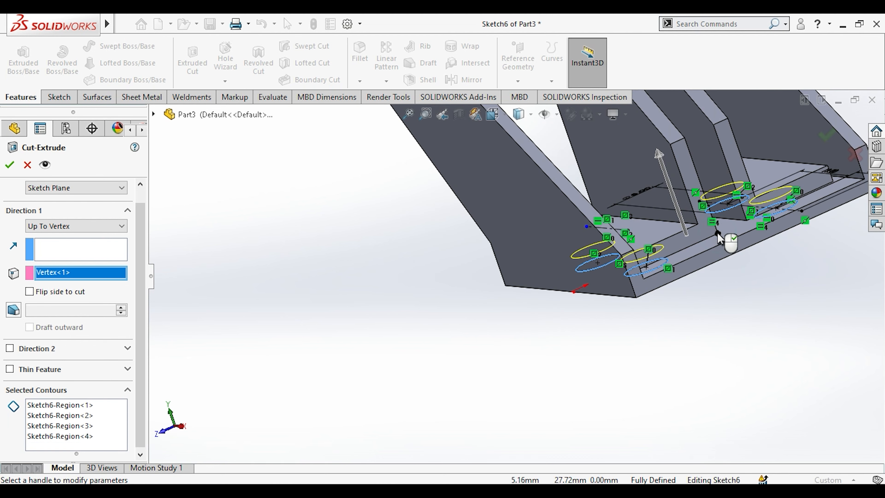
{"action": "left_click", "coordinate": [11, 164]}
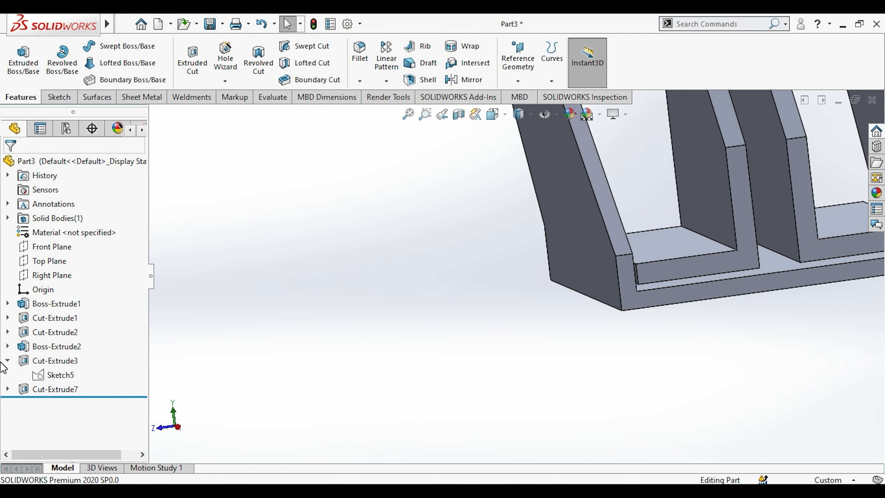
{"action": "middle_click_drag", "start_coordinate": [738, 313], "coordinate": [729, 288]}
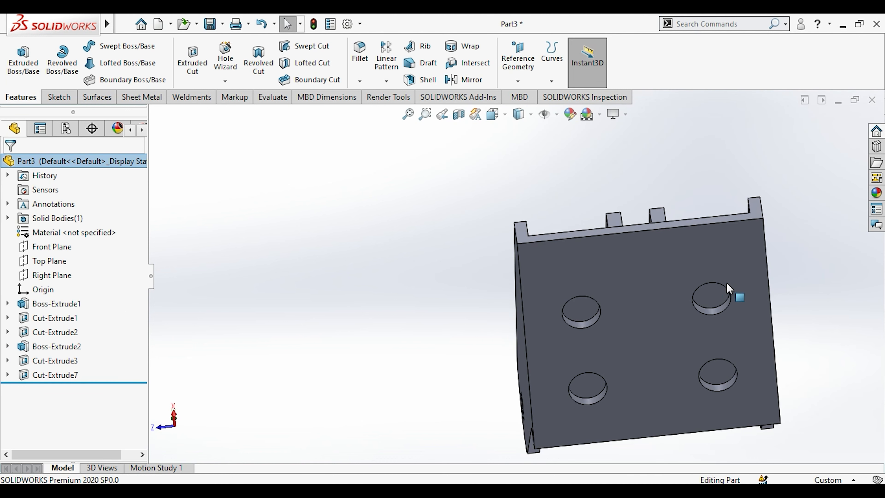
{"action": "left_click", "coordinate": [653, 322]}
{"action": "key", "text": "ctrl+8"}
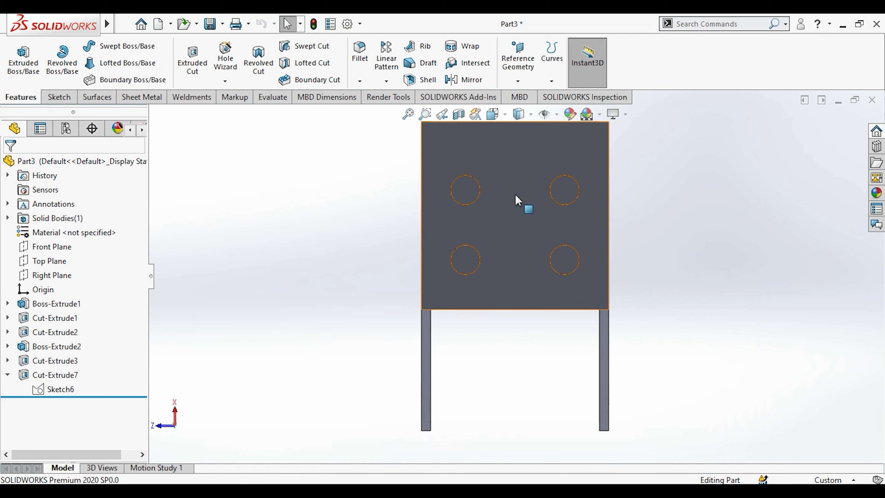
{"action": "left_click", "coordinate": [520, 220]}
{"action": "left_click", "coordinate": [587, 182]}
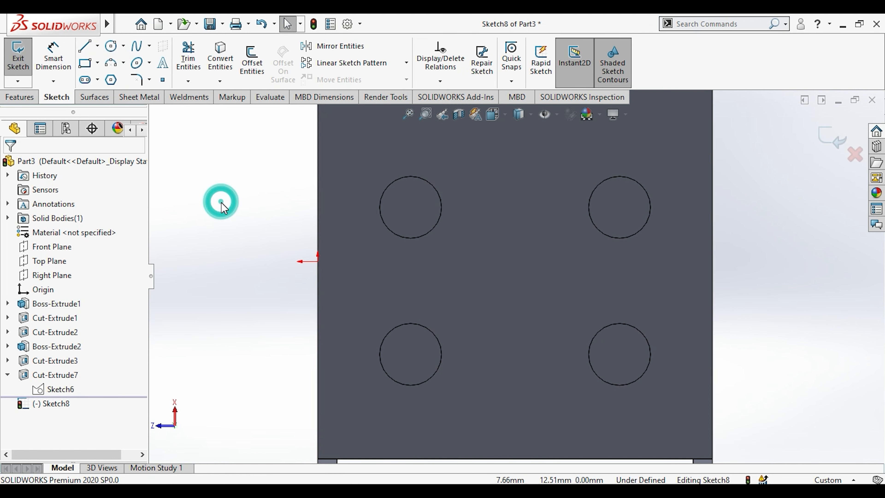
{"action": "left_click", "coordinate": [832, 134]}
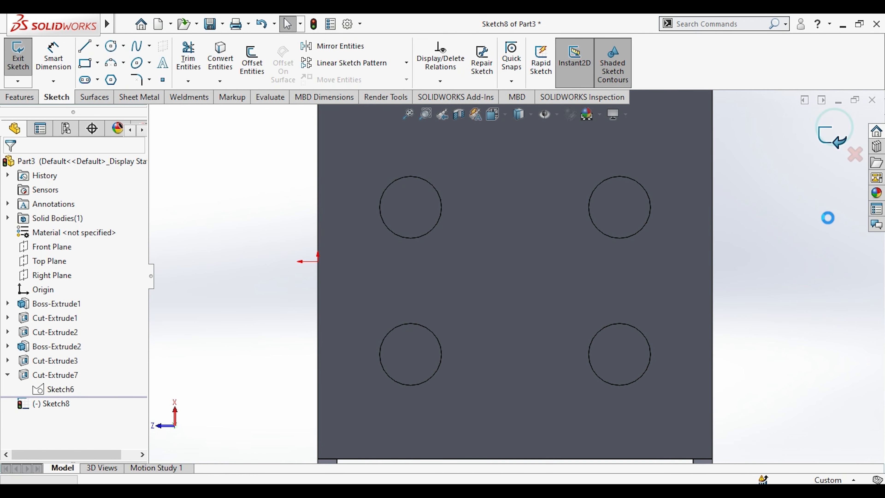
Step: Start a sketch on the flat bottom of one blind hole and convert the previous hole sketch's four circles into it
{"action": "left_click", "coordinate": [420, 207]}
{"action": "left_click", "coordinate": [456, 164]}
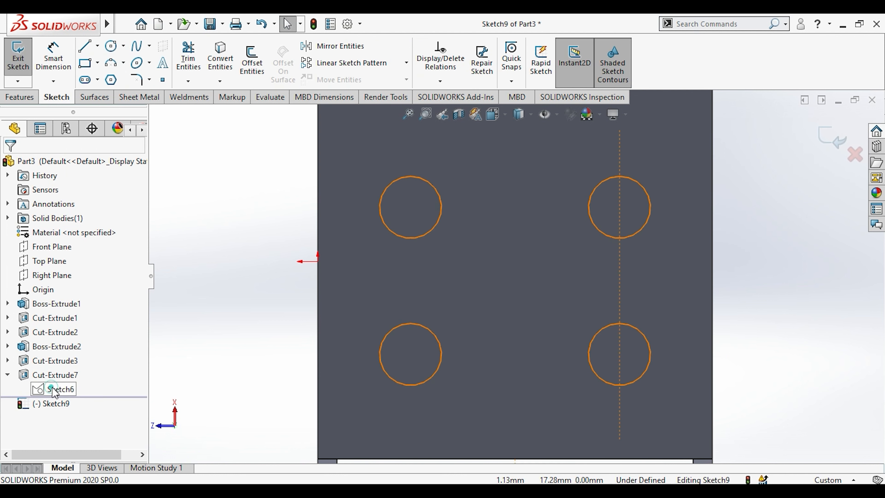
{"action": "left_click", "coordinate": [60, 389]}
{"action": "left_click", "coordinate": [221, 61]}
Step: Cut the four converted circles through the inner plates' bases with a 13 mm Blind Extruded Cut
{"action": "left_click", "coordinate": [19, 97]}
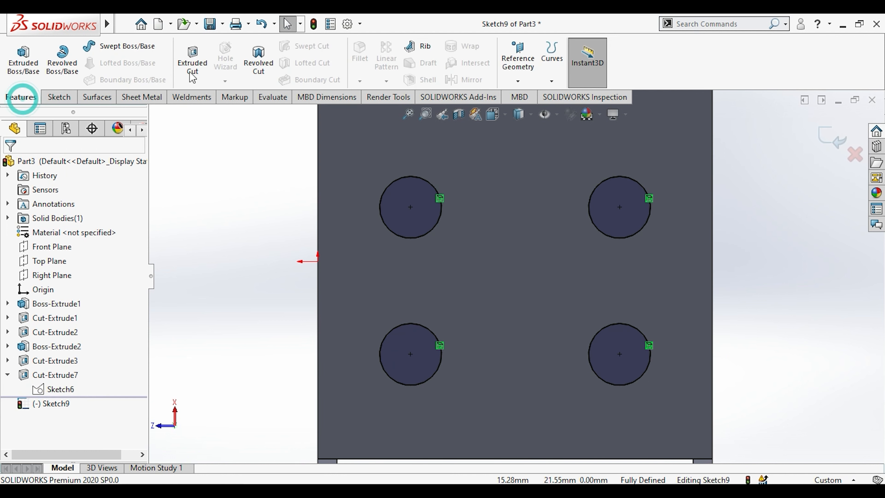
{"action": "left_click", "coordinate": [201, 82]}
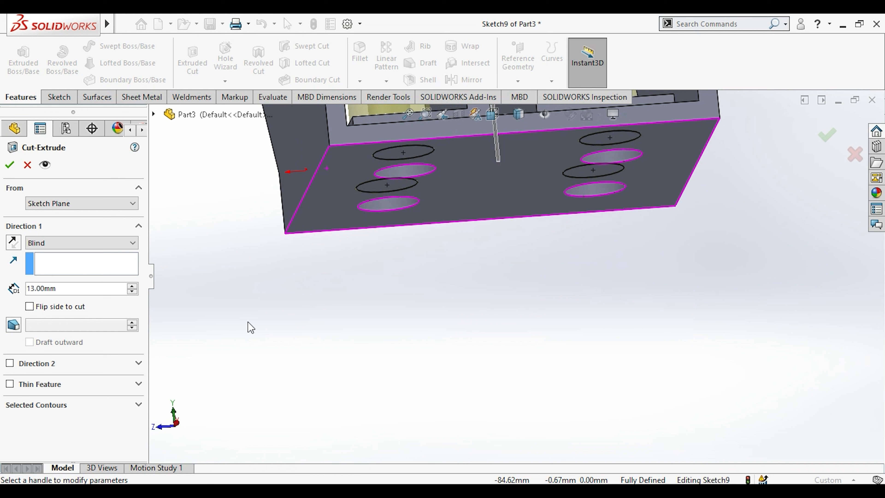
{"action": "left_click", "coordinate": [11, 164]}
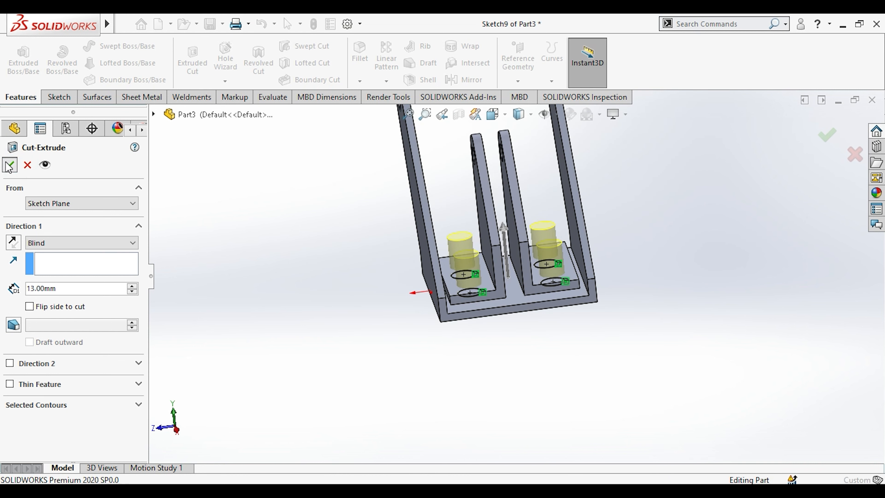
{"action": "left_click", "coordinate": [235, 227]}
Step: Apply a light cyan colour from the standard swatches to the whole part and inspect the finished bracket
{"action": "middle_click_drag", "start_coordinate": [386, 293], "coordinate": [509, 279]}
{"action": "scroll", "coordinate": [436, 325], "scroll_direction": "up", "scroll_amount": 3}
{"action": "scroll", "coordinate": [432, 316], "scroll_direction": "down", "scroll_amount": 2}
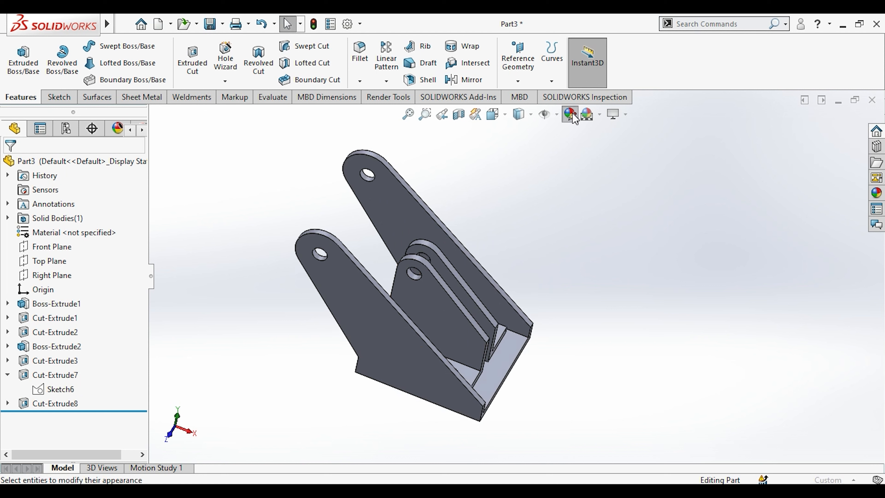
{"action": "left_click", "coordinate": [83, 408]}
{"action": "left_click", "coordinate": [85, 400]}
{"action": "left_click", "coordinate": [77, 401]}
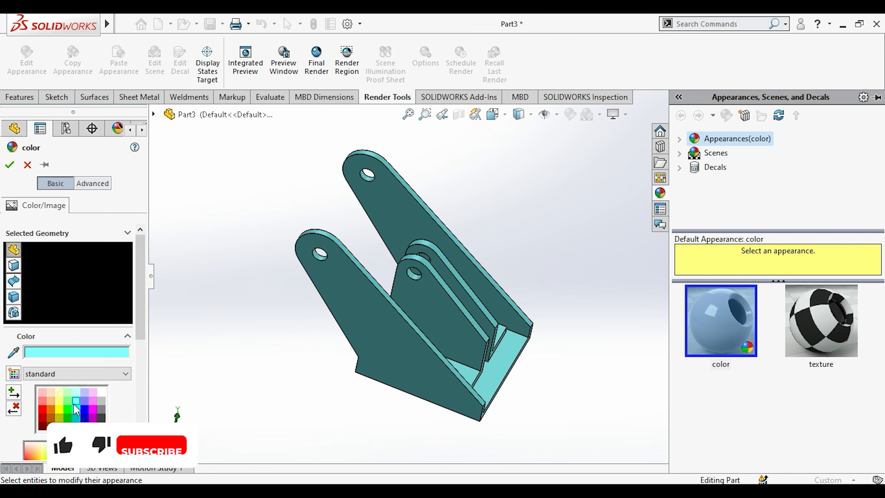
{"action": "left_click", "coordinate": [10, 164]}
{"action": "scroll", "coordinate": [287, 318], "scroll_direction": "up", "scroll_amount": 1}
{"action": "middle_click_drag", "start_coordinate": [286, 318], "coordinate": [498, 324]}
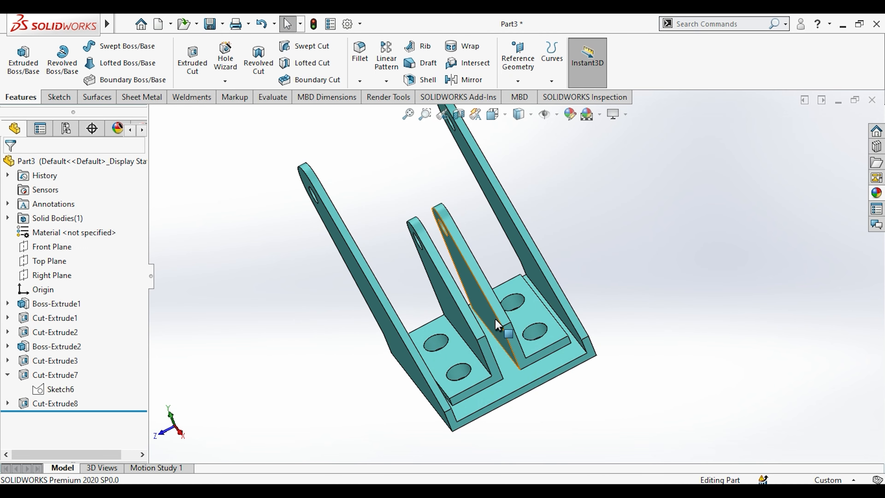